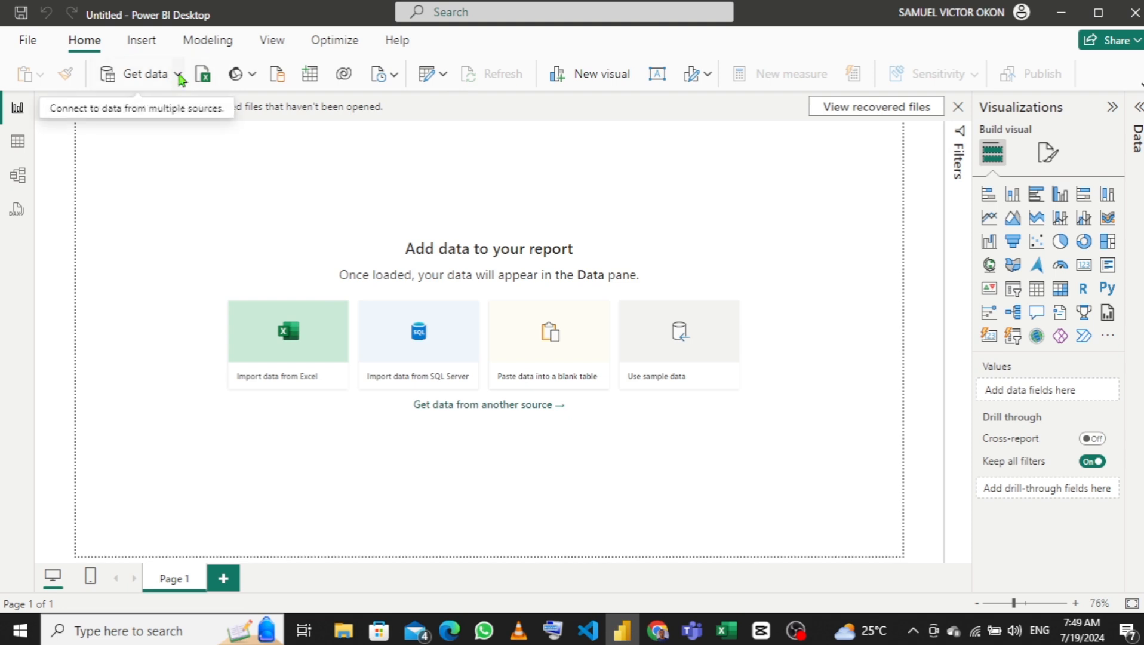
# Step: Import Sheet1 (2) from the growth rate data Excel workbook in the Desktop's Youtube Attrition folder and open it for transforming
pyautogui.click(203, 73)
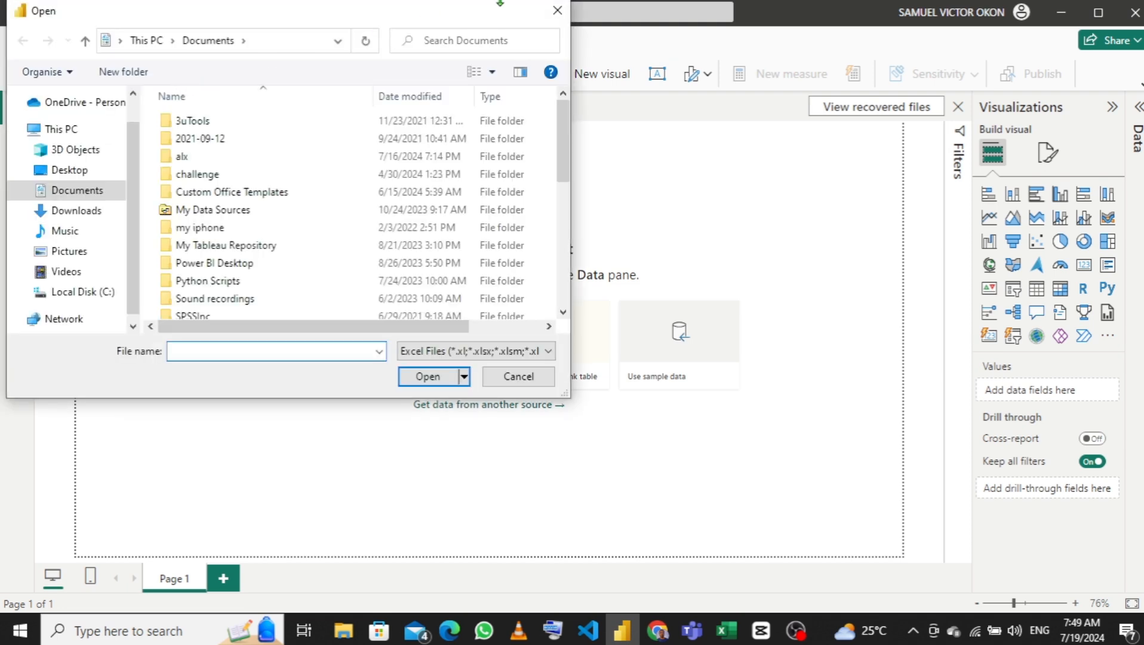
pyautogui.click(557, 10)
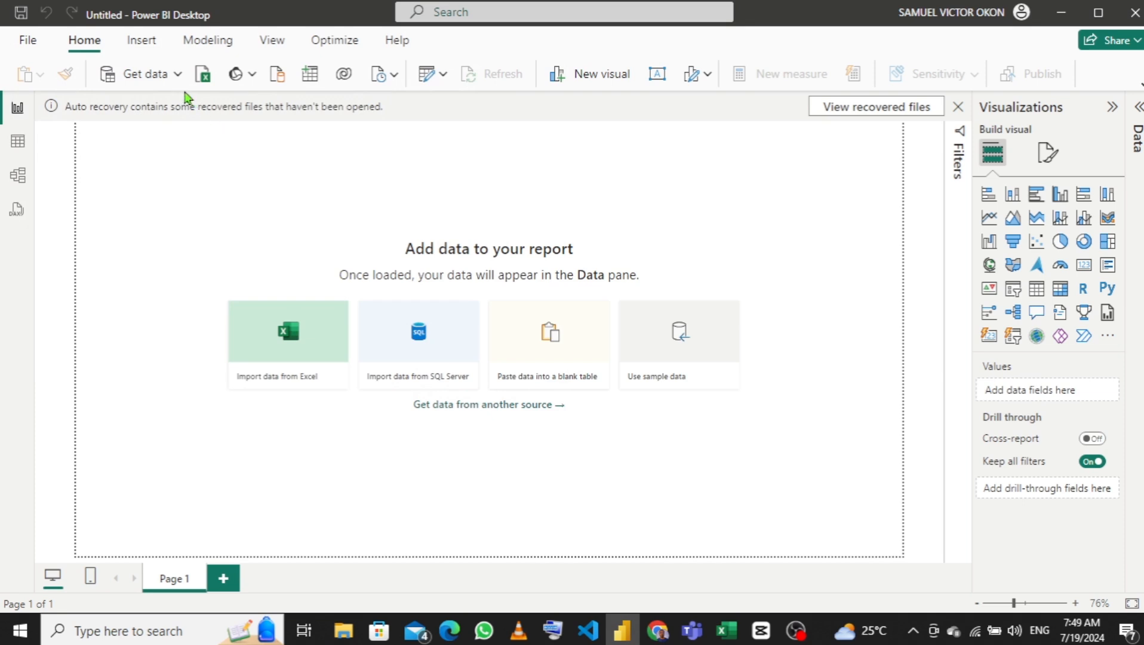
pyautogui.click(177, 73)
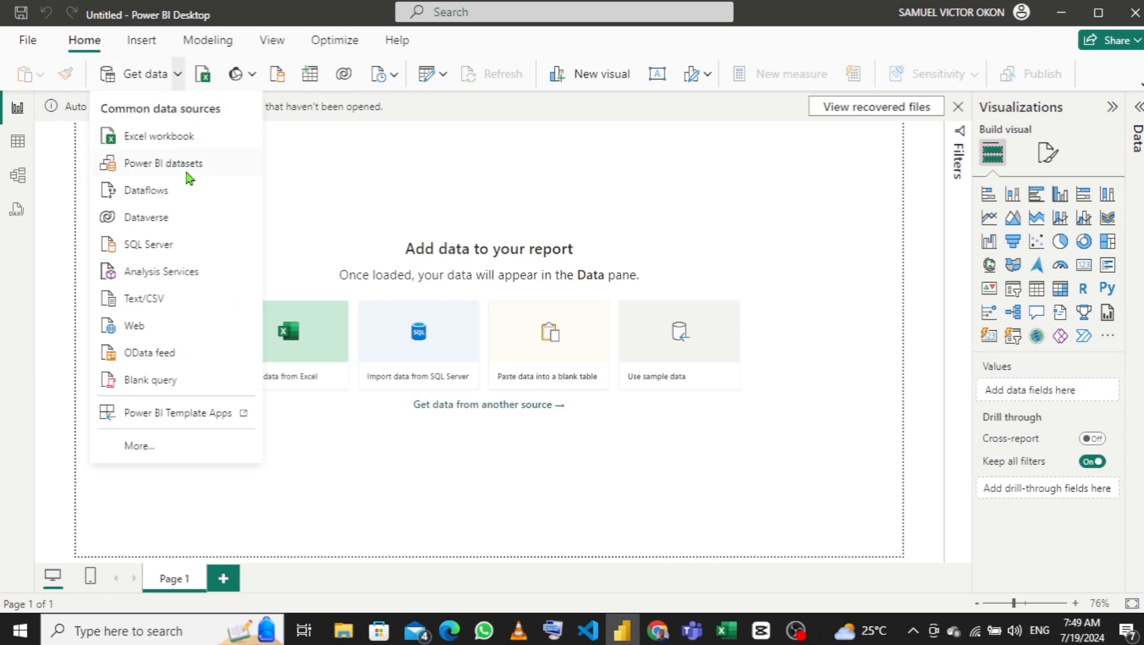
pyautogui.click(167, 141)
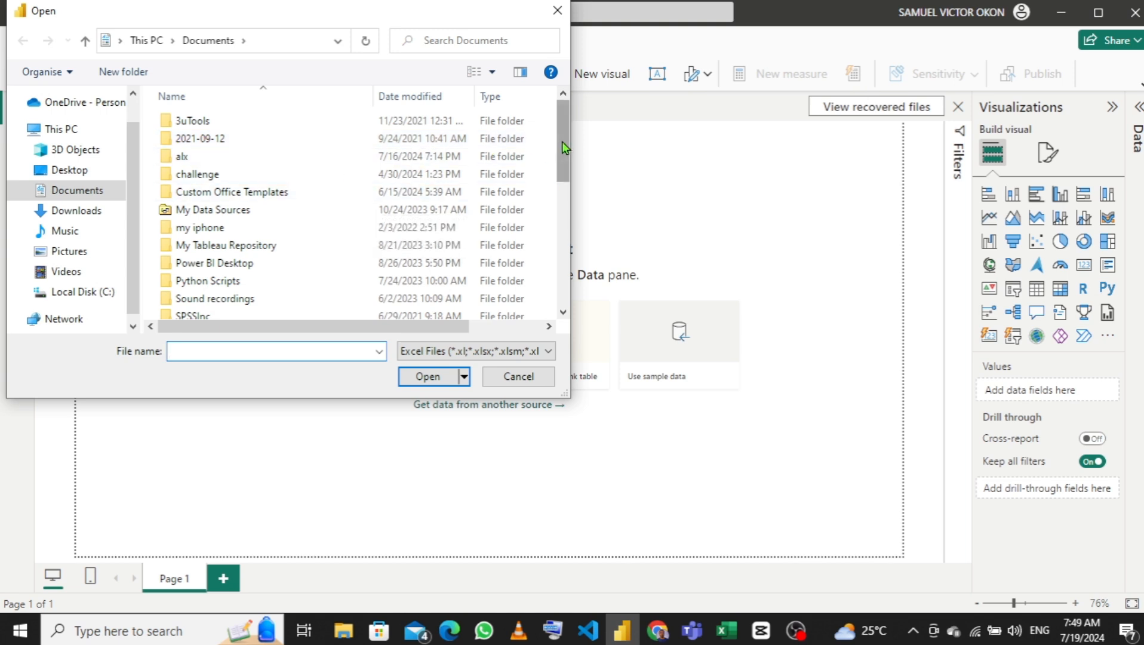
pyautogui.moveTo(563, 142); pyautogui.dragTo(561, 241)
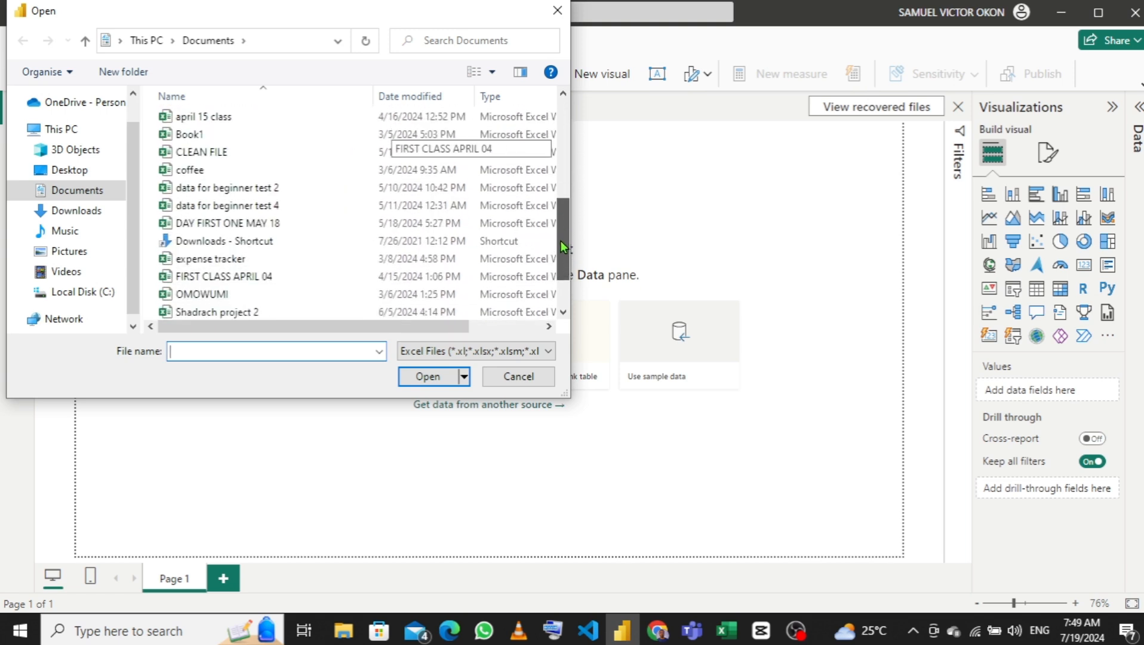
pyautogui.click(84, 174)
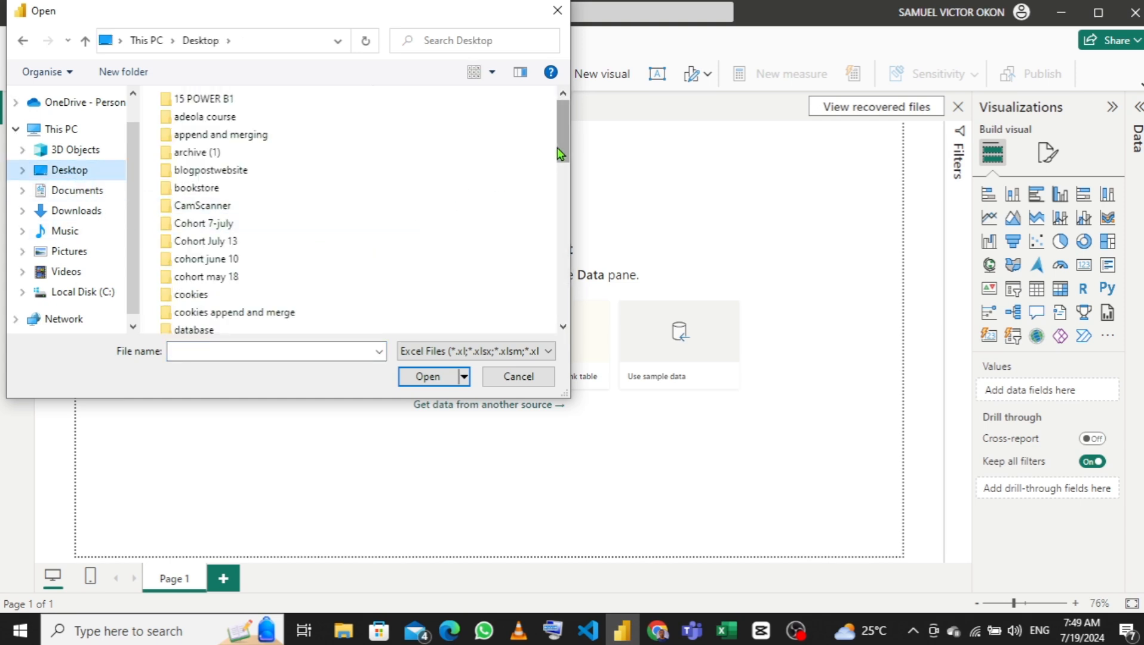
pyautogui.moveTo(557, 148); pyautogui.dragTo(563, 239)
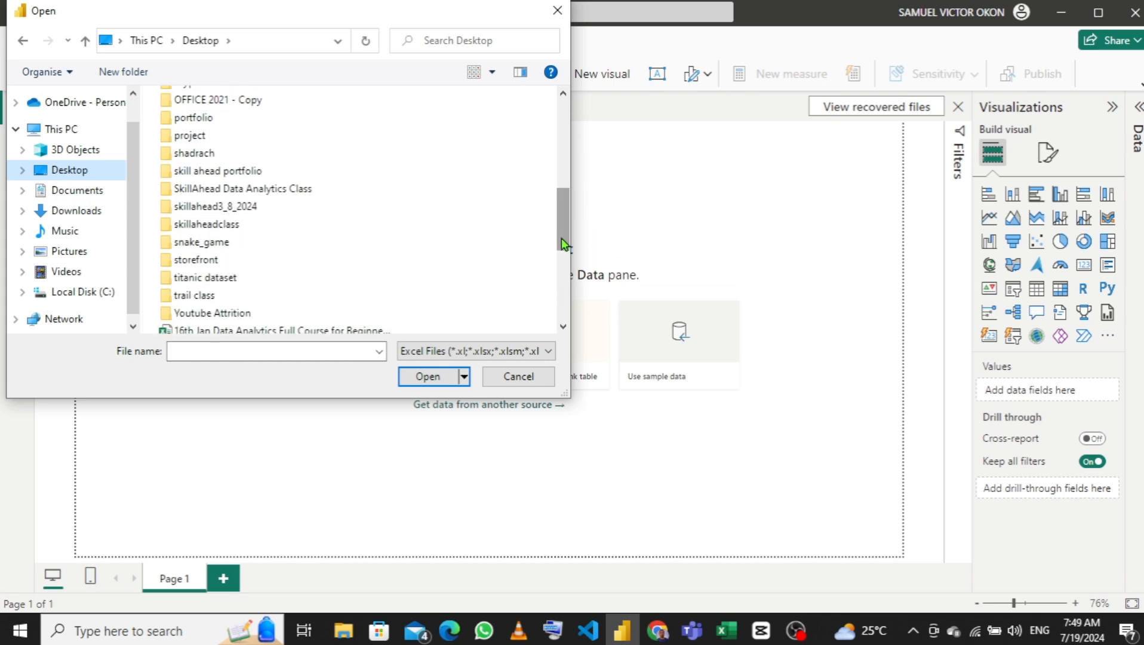
pyautogui.doubleClick(235, 312)
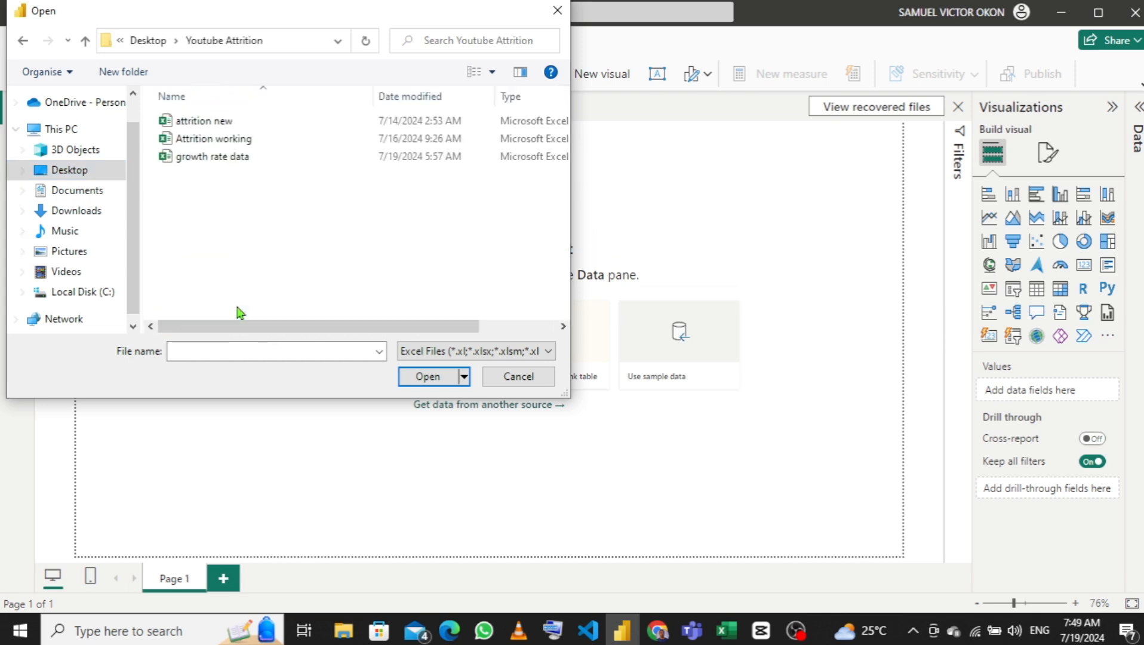
pyautogui.click(204, 157)
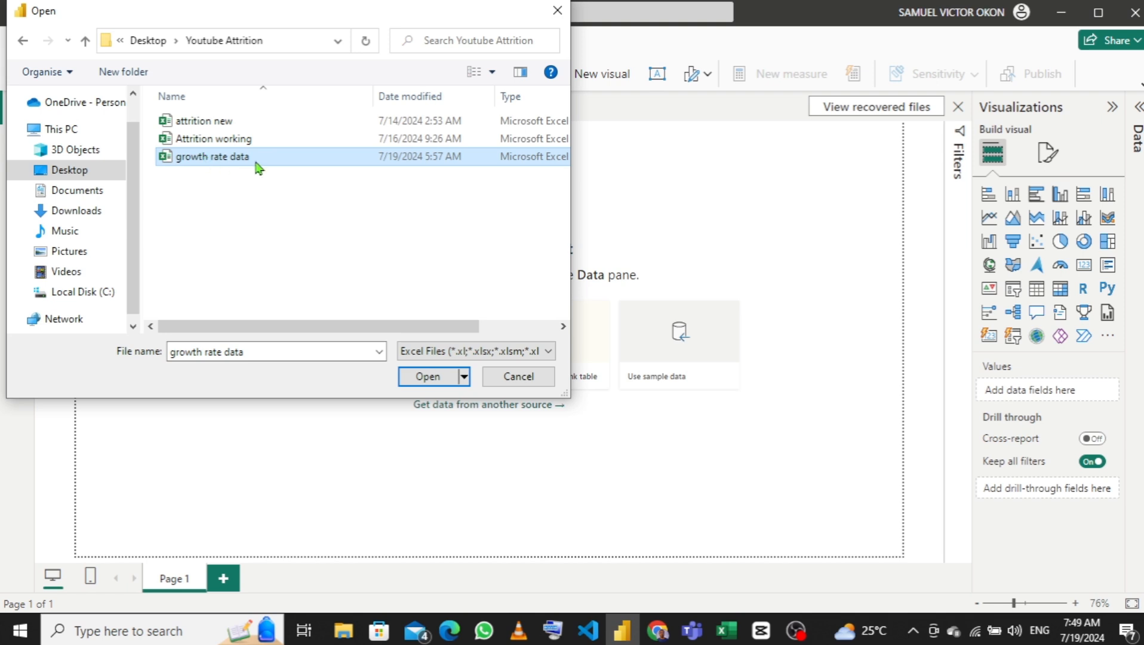
pyautogui.click(437, 377)
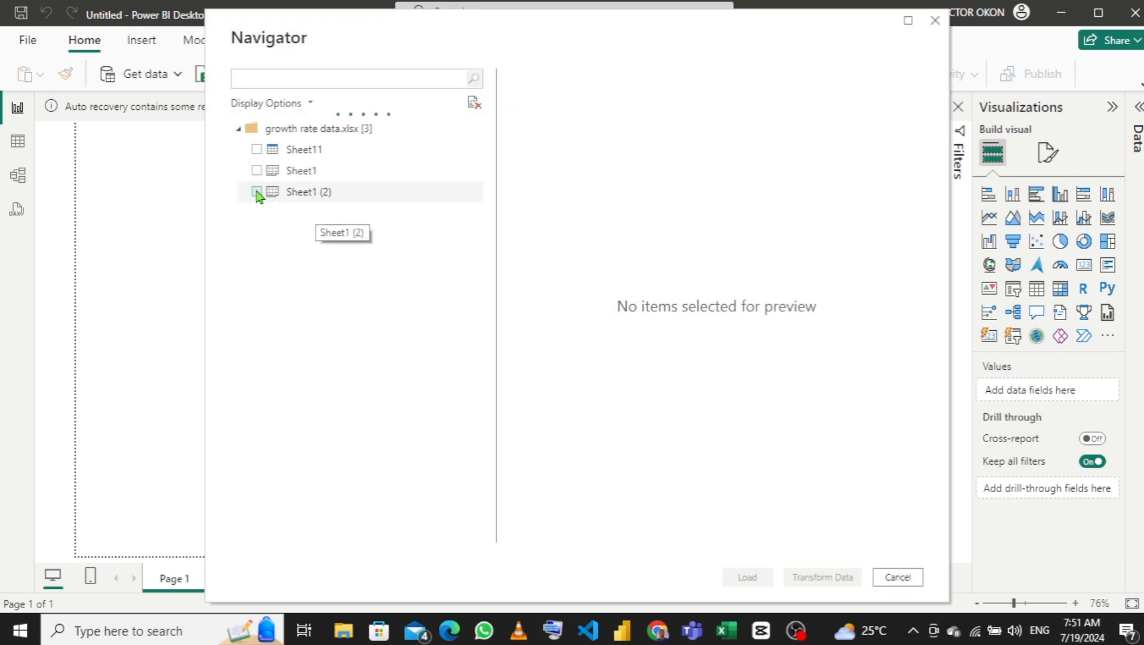
pyautogui.click(257, 192)
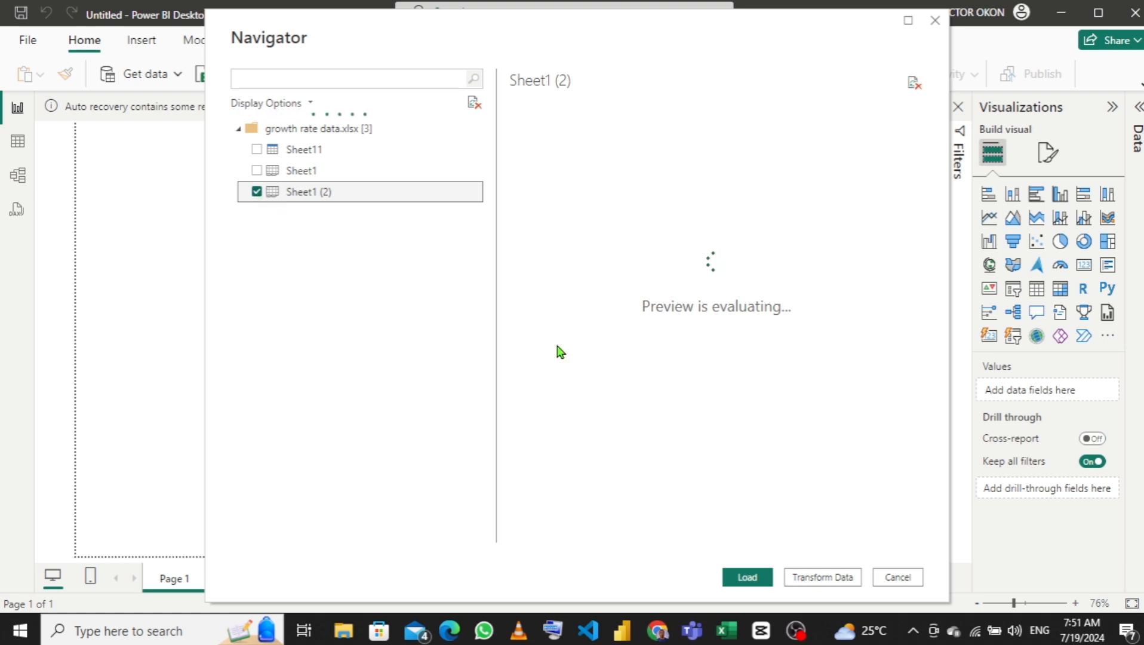
pyautogui.click(812, 579)
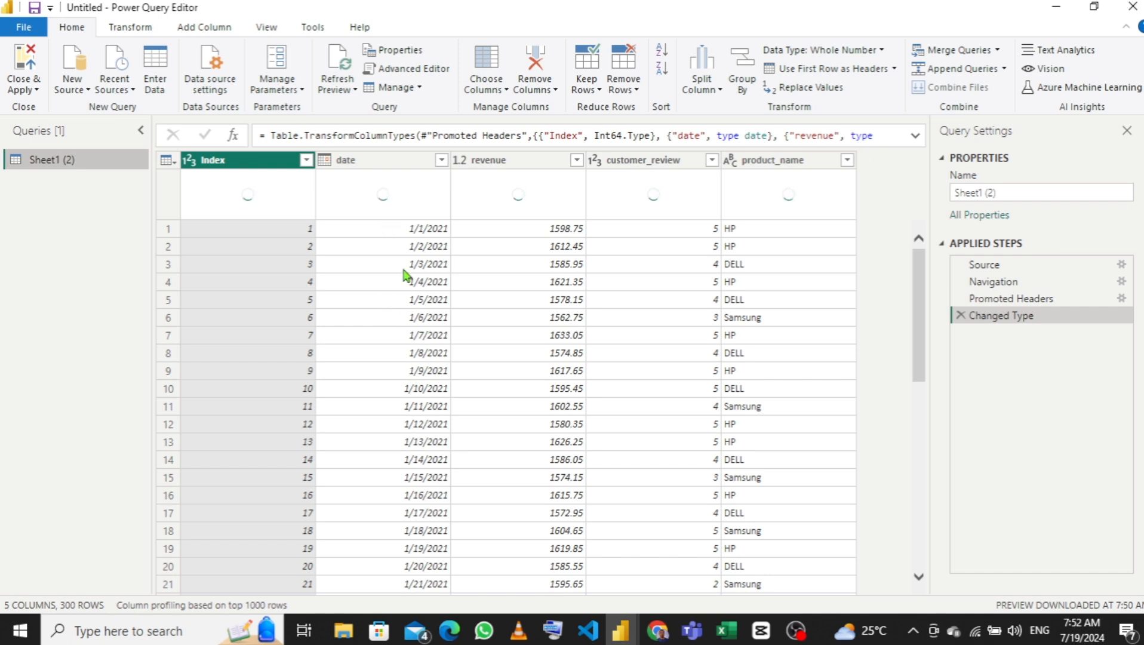
# Step: Examine the date column's profile statistics and value distribution, and hide the column profile again
pyautogui.click(380, 167)
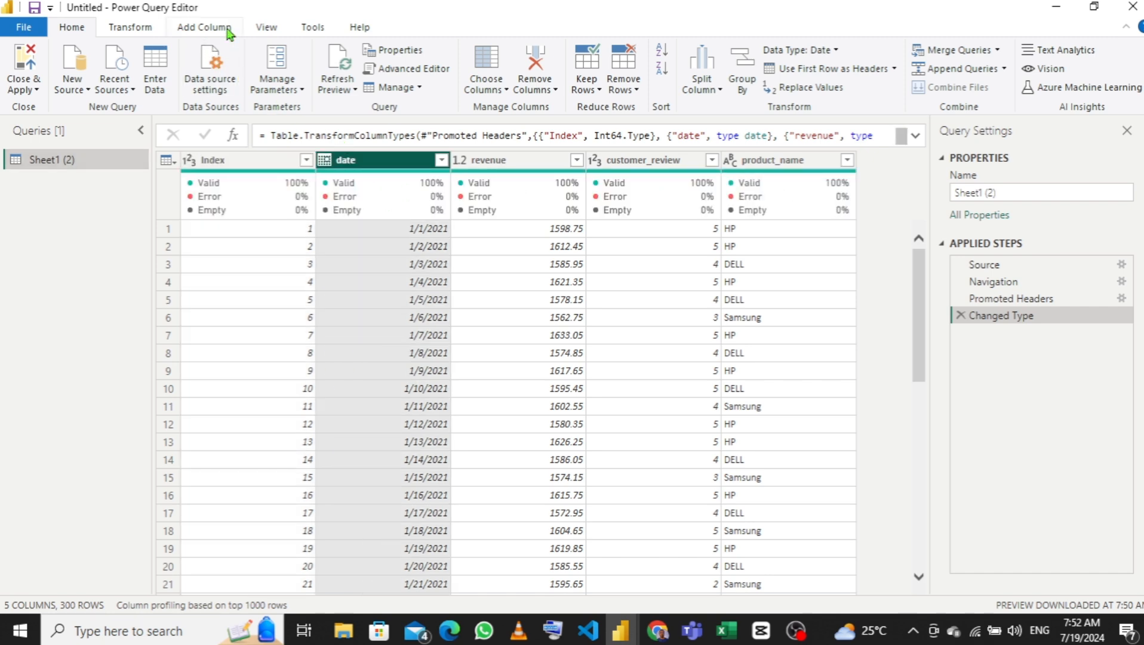
pyautogui.click(267, 29)
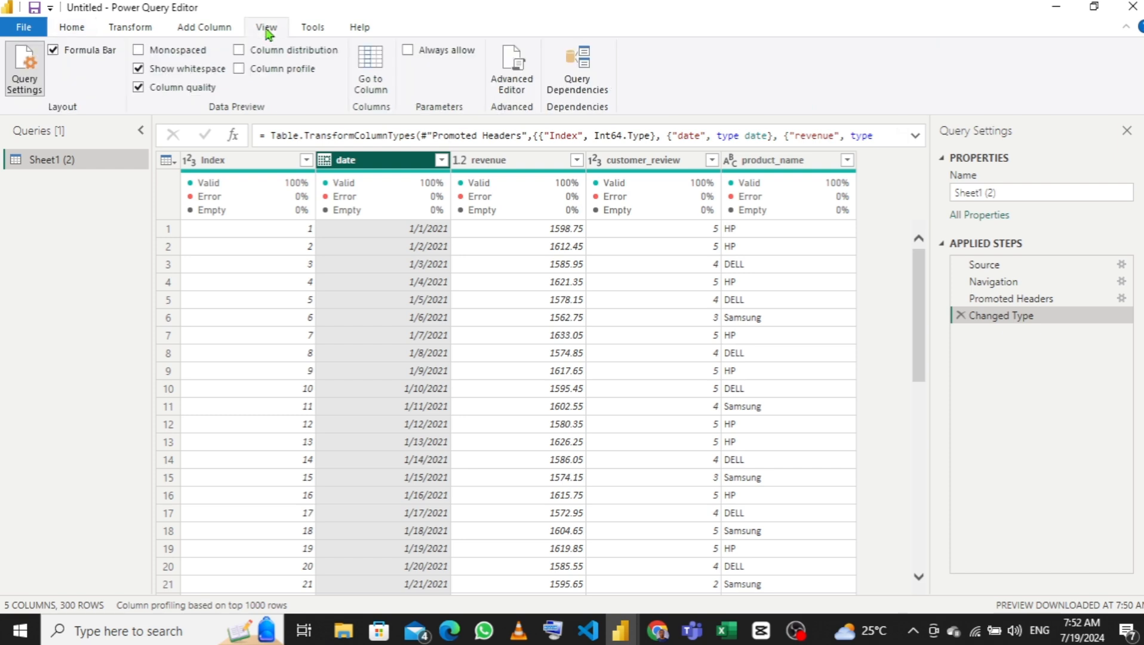
pyautogui.click(240, 70)
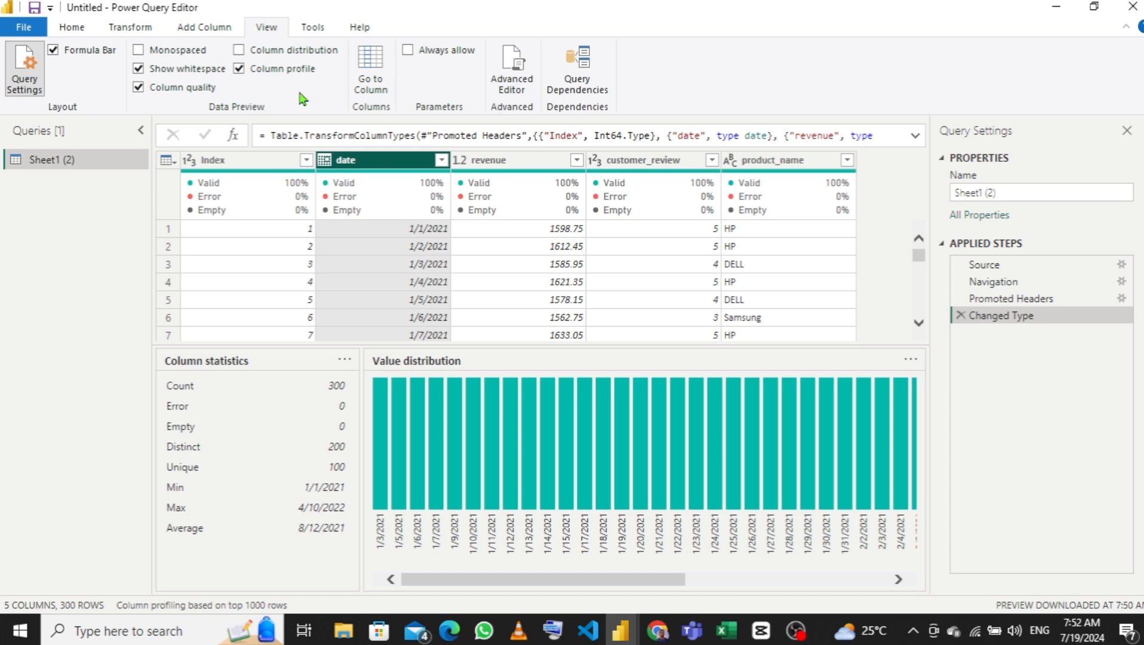
pyautogui.click(240, 69)
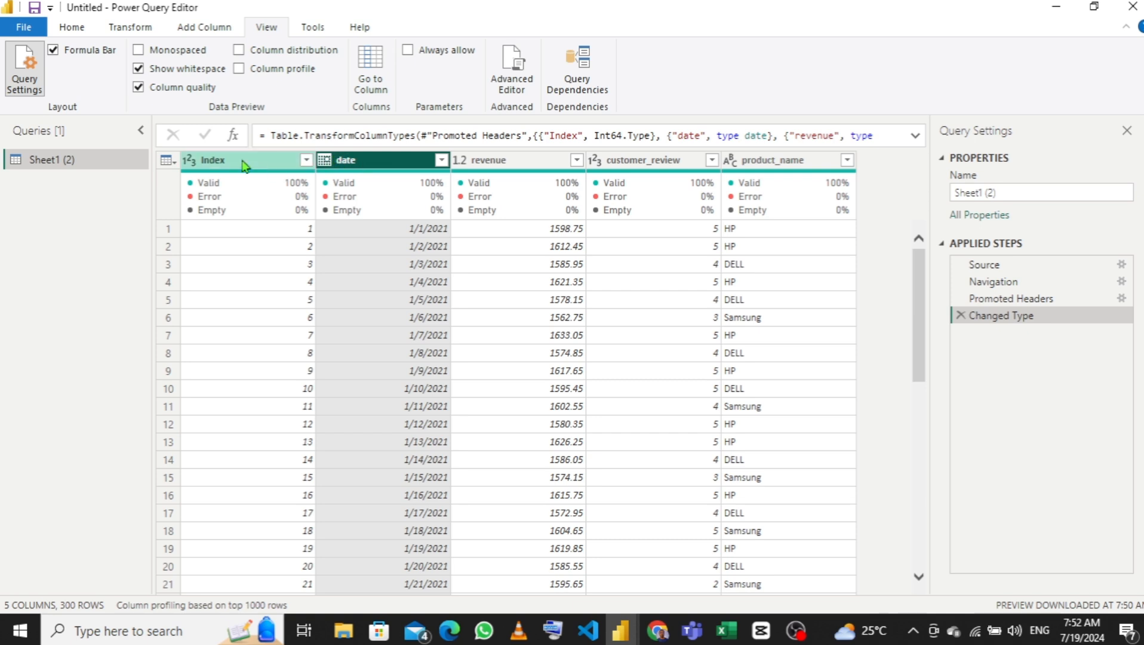
# Step: Rename the Sheet1 (2) query as FACT TABLE
pyautogui.doubleClick(84, 159)
pyautogui.write('FACY')
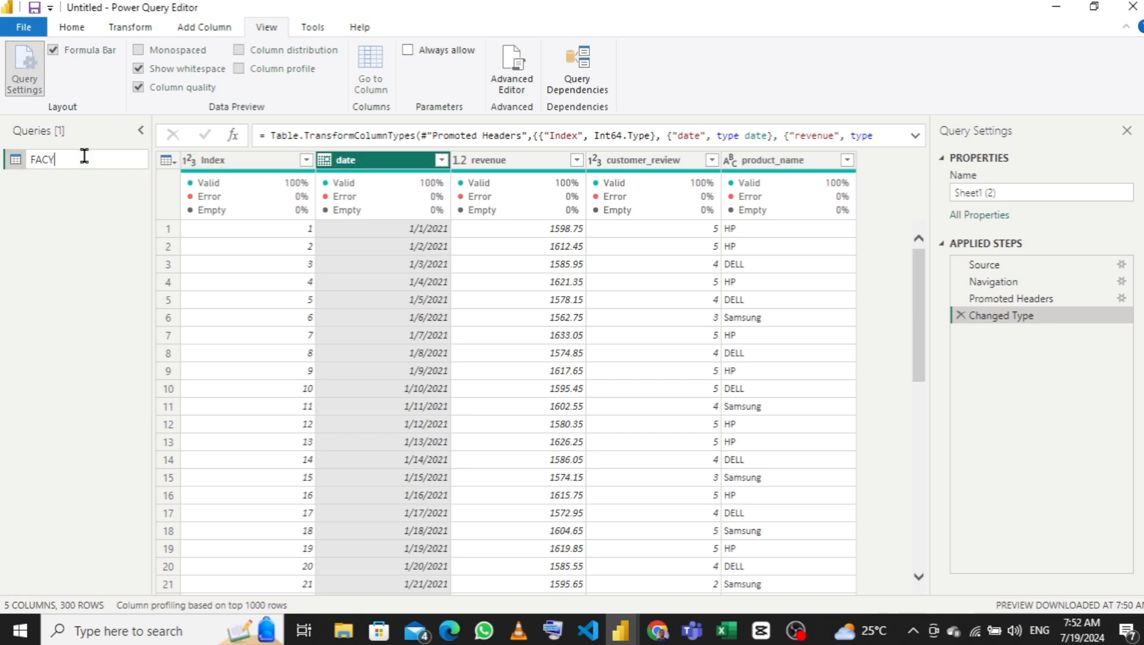
pyautogui.press('BackSpace')
pyautogui.write('T TABLE')
pyautogui.press('Return')
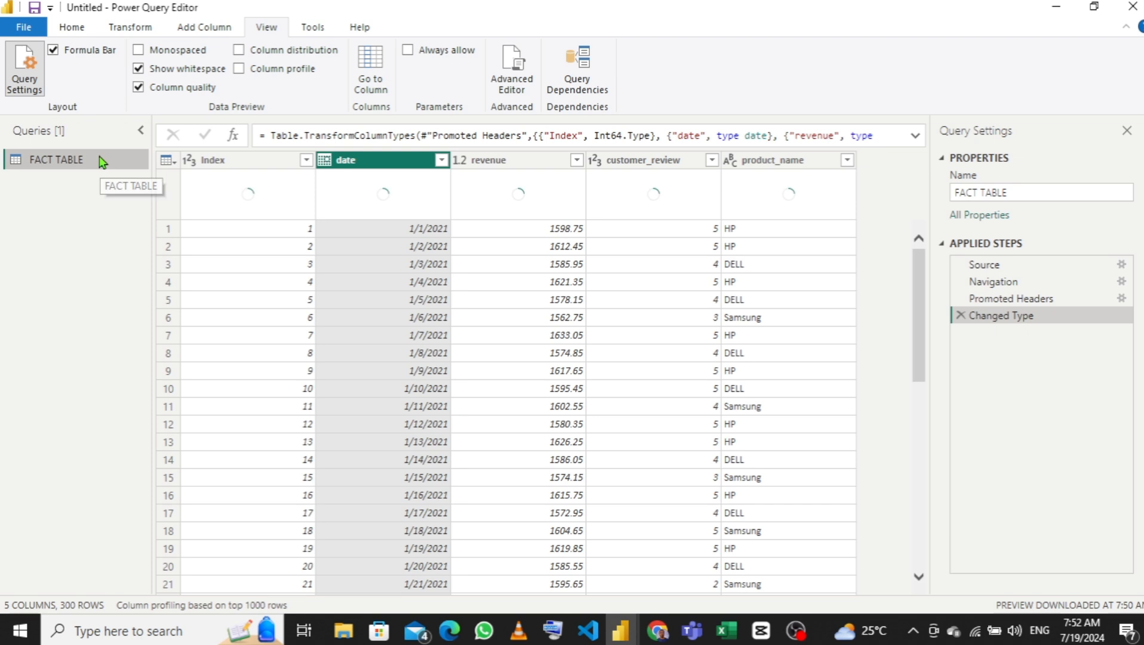
# Step: Duplicate the FACT TABLE query and name the copy CALENDAR TABLE
pyautogui.rightClick(103, 162)
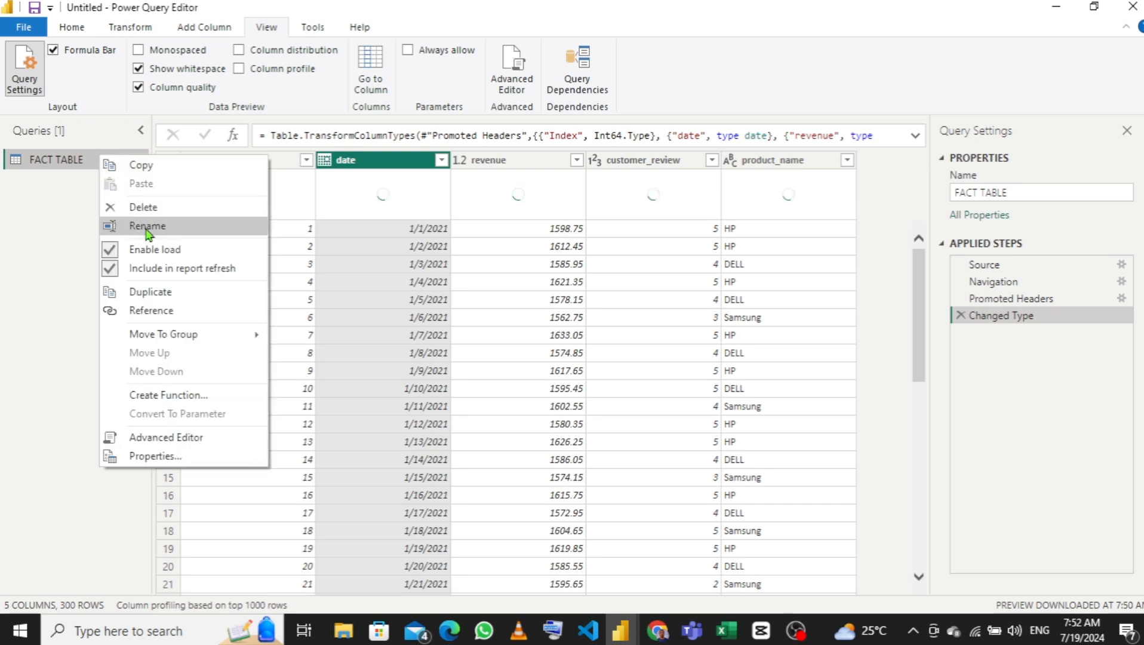
pyautogui.click(130, 295)
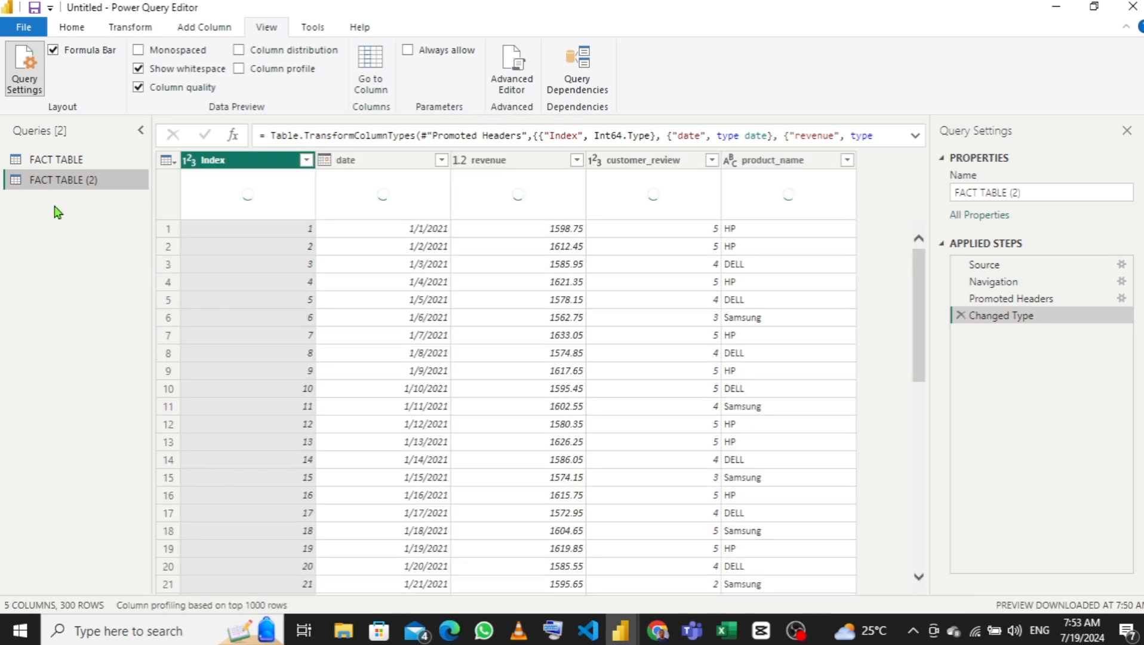
pyautogui.doubleClick(77, 181)
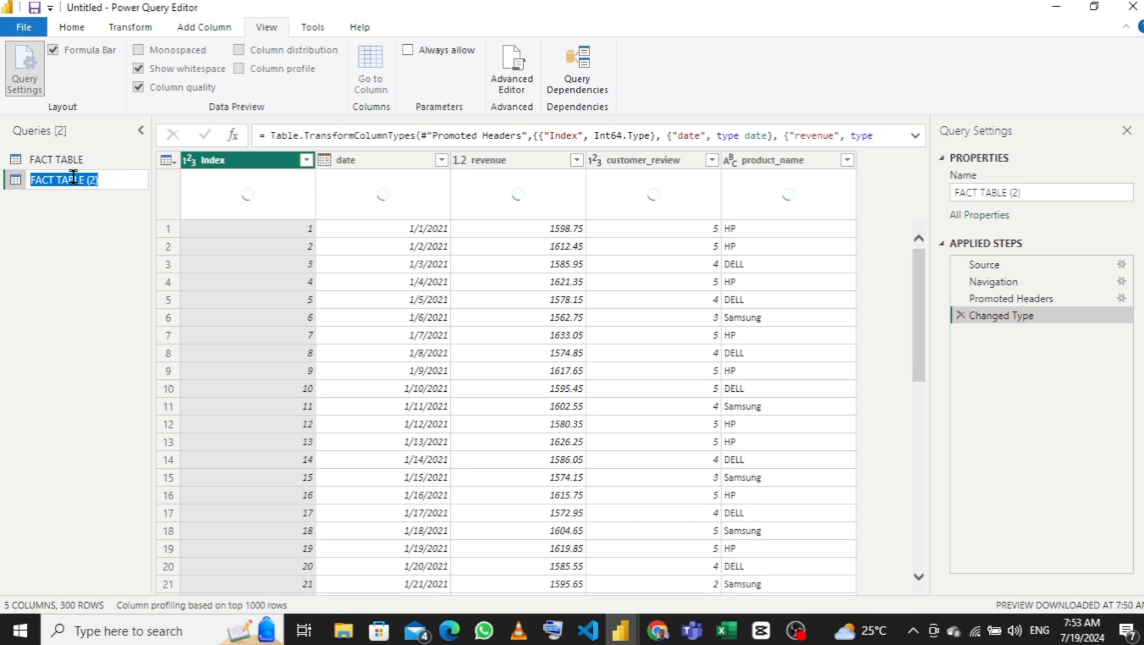
pyautogui.write('CALENDAR TABLE')
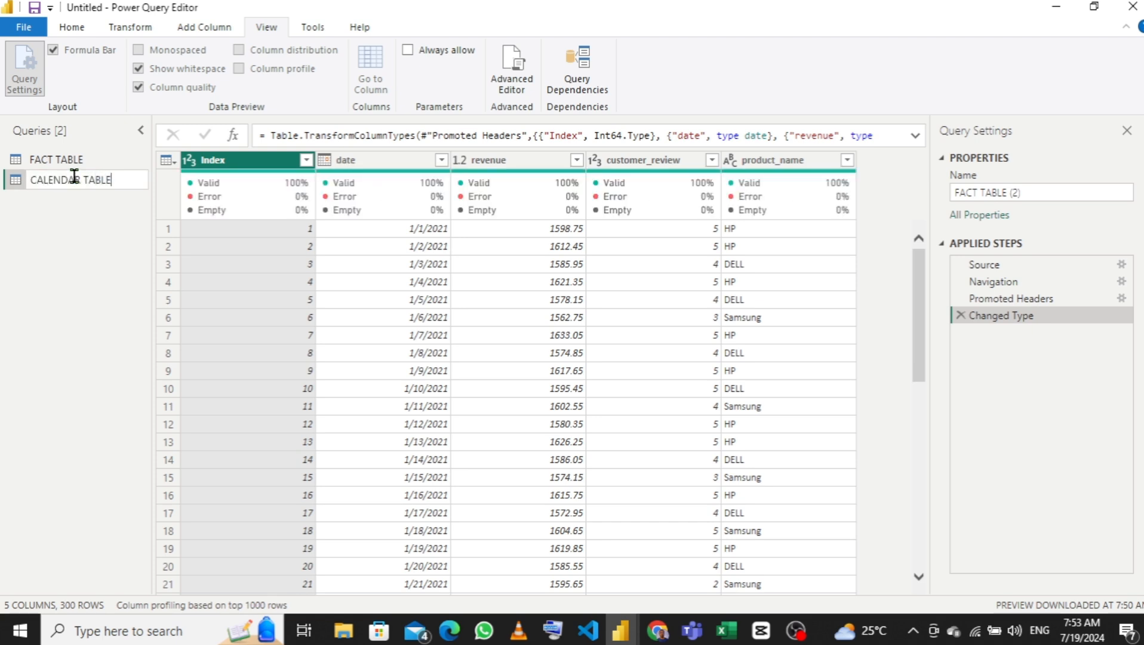
pyautogui.press('Return')
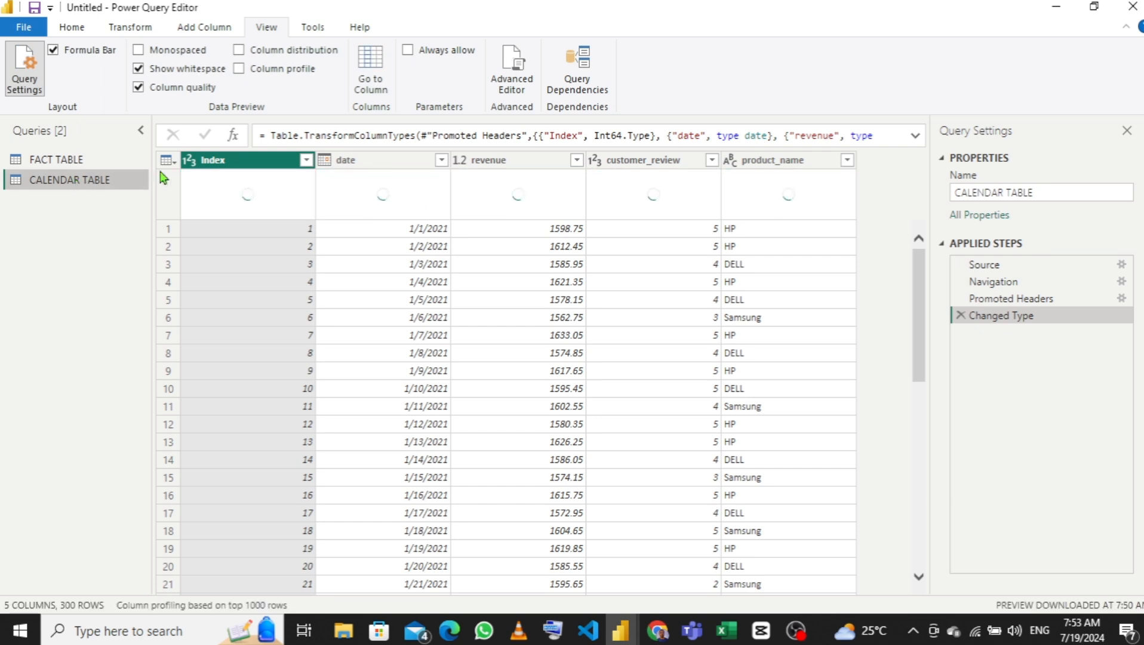
# Step: Remove all columns except date from CALENDAR TABLE and remove the duplicate dates
pyautogui.rightClick(372, 172)
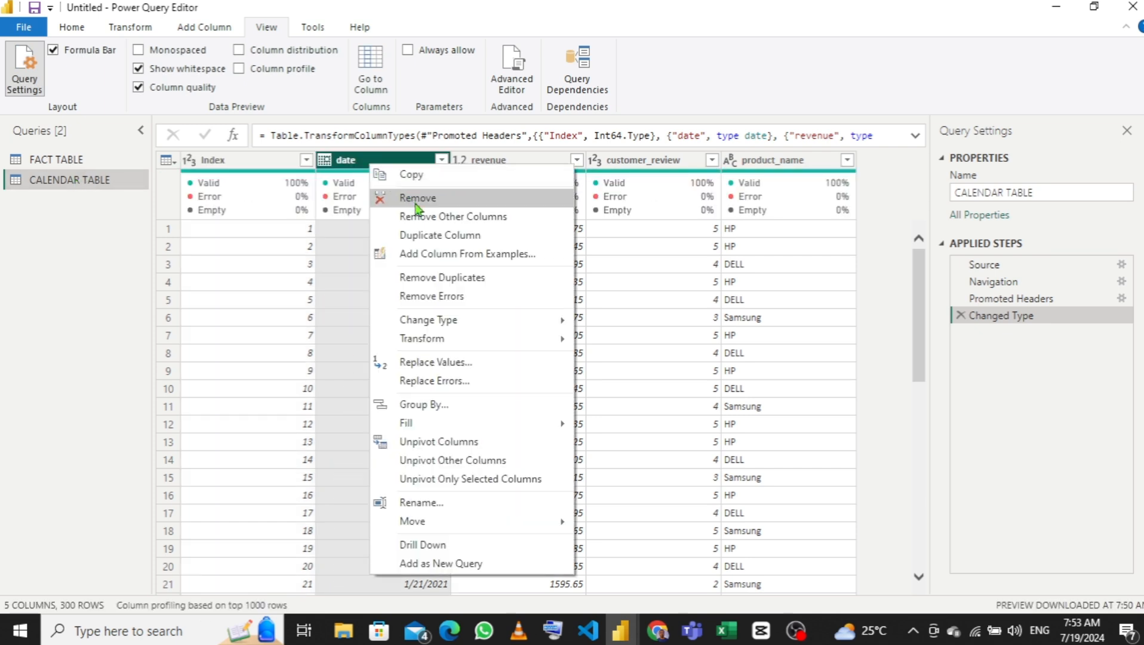
pyautogui.click(436, 218)
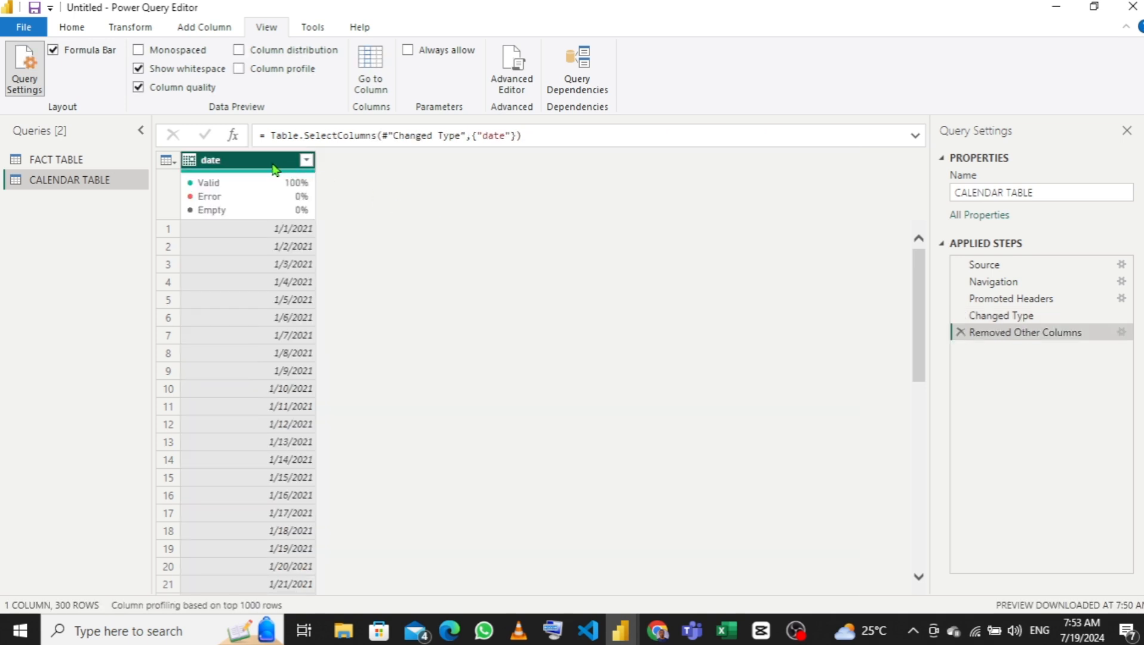
pyautogui.rightClick(264, 167)
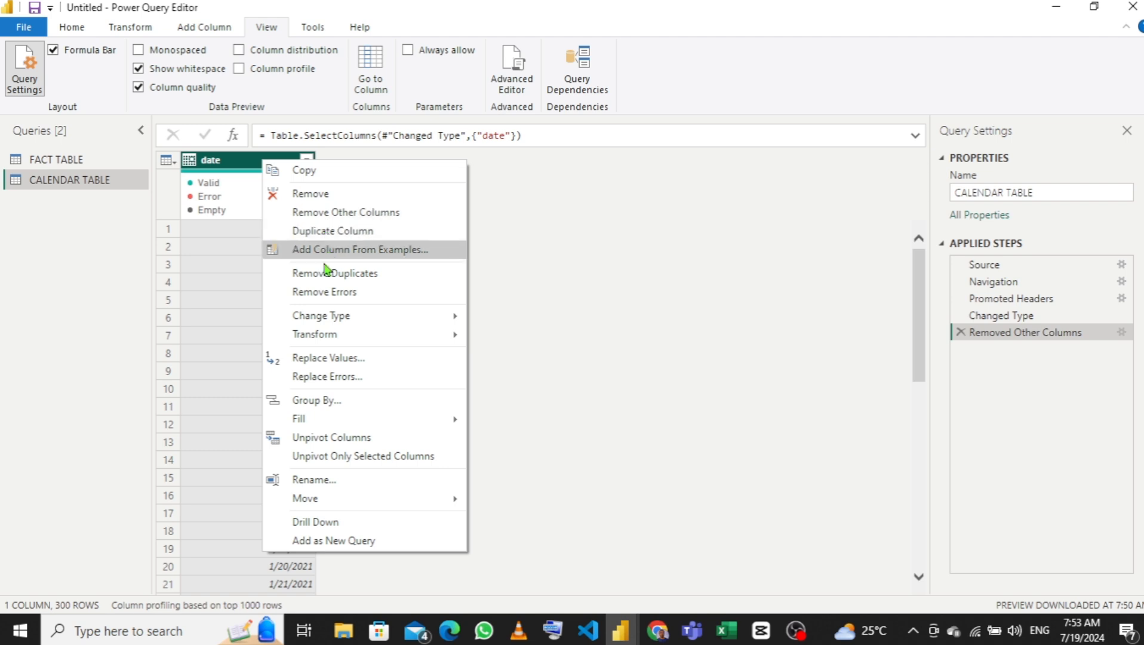
pyautogui.click(328, 282)
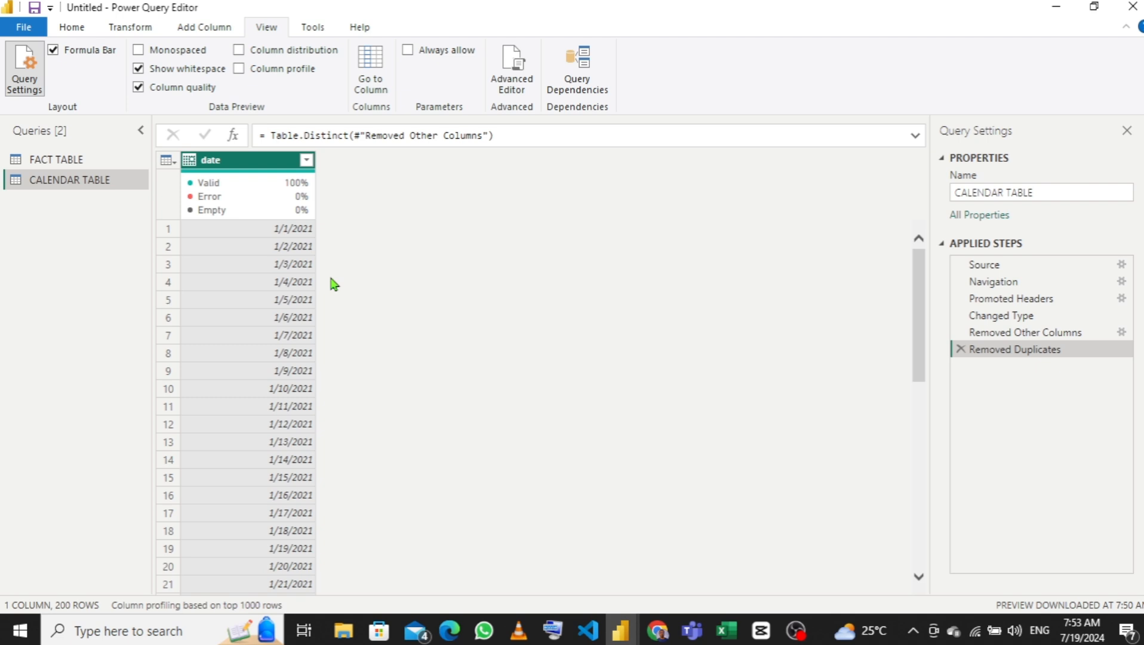
# Step: Add a Year column to CALENDAR TABLE, extracted from the date column
pyautogui.click(197, 30)
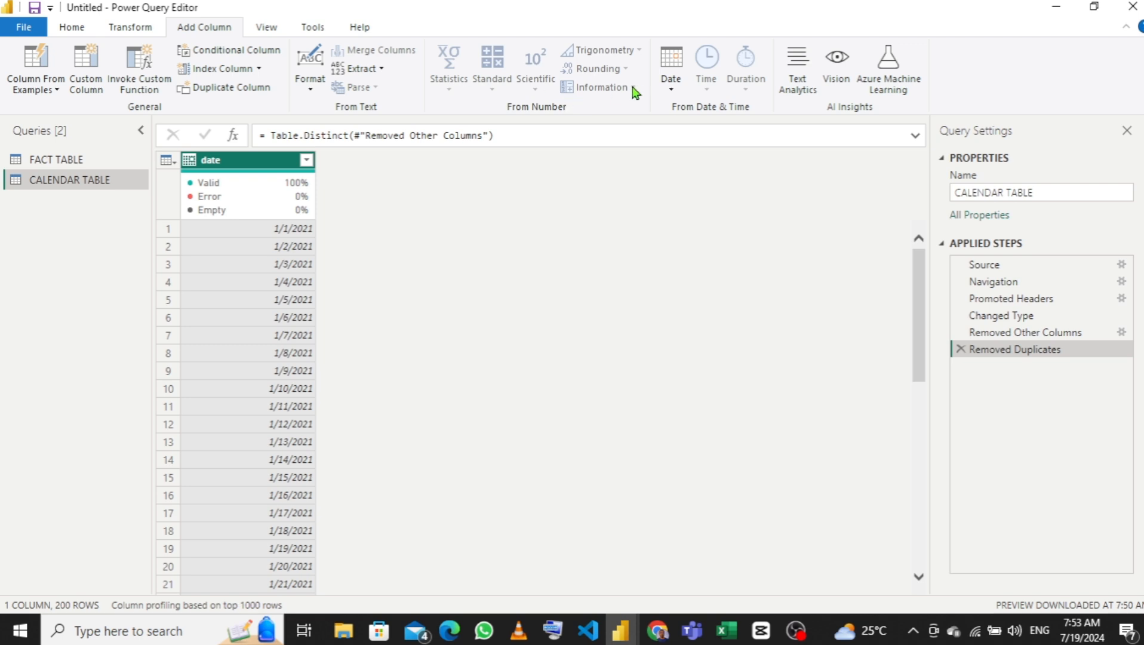
pyautogui.click(667, 95)
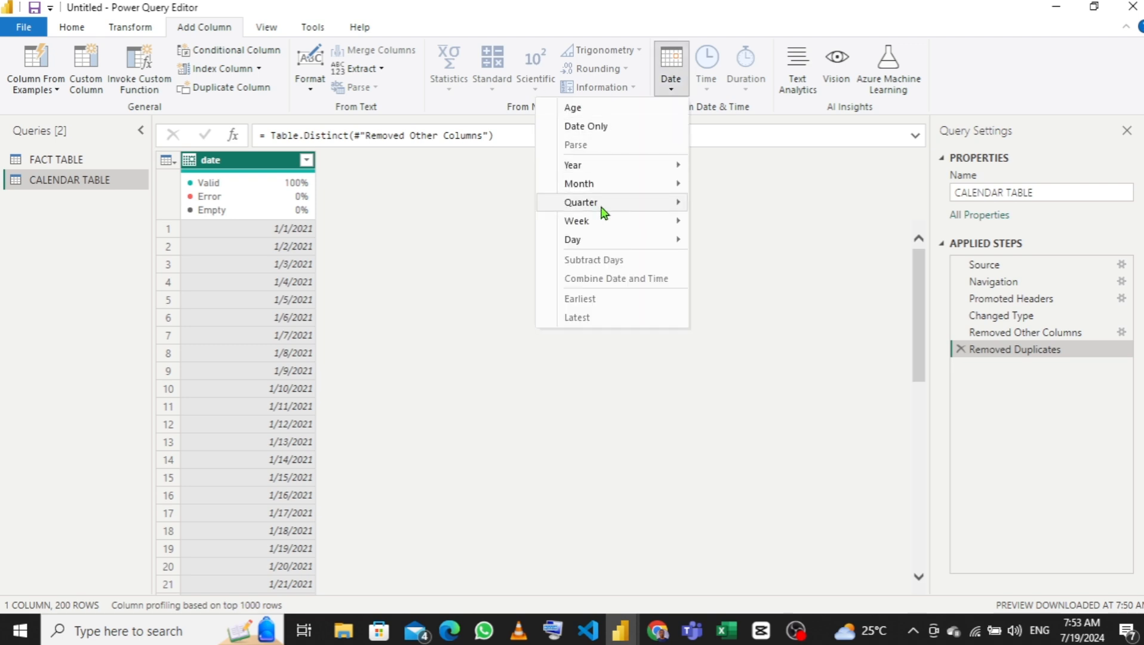
pyautogui.moveTo(638, 164)
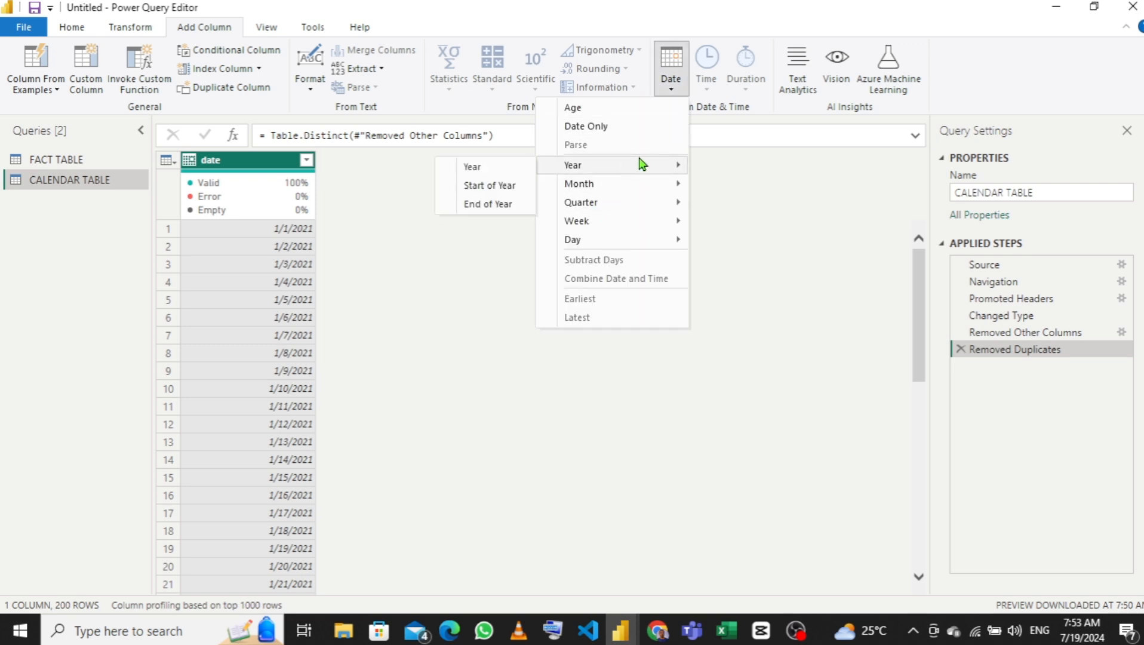
pyautogui.click(509, 170)
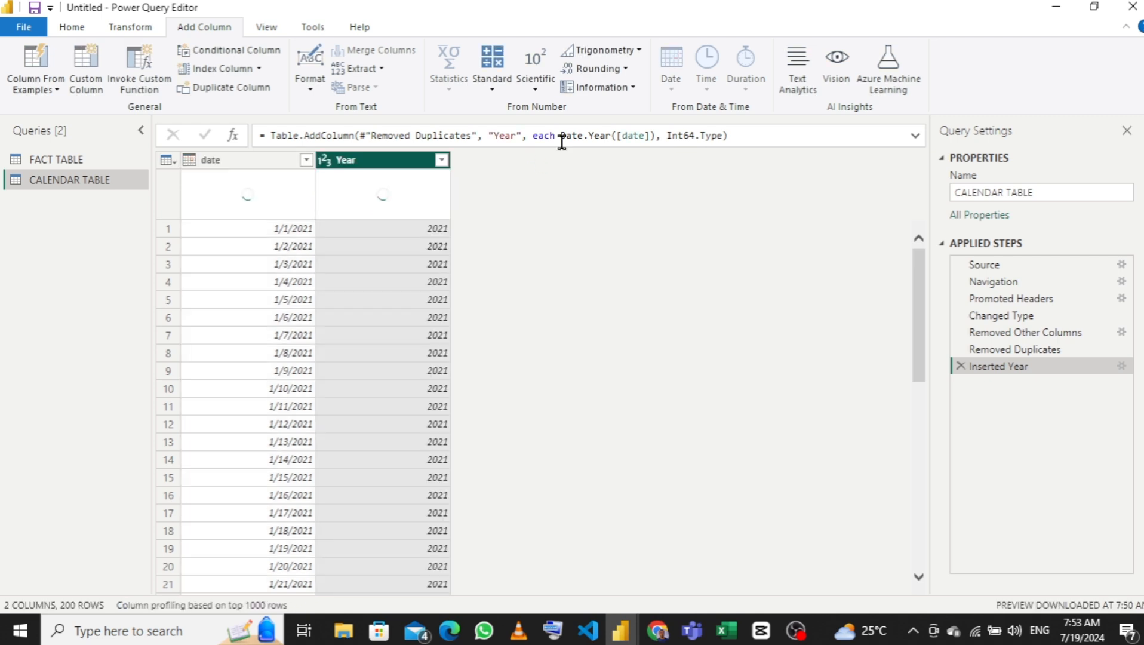
# Step: Change the data type of the Year column in CALENDAR TABLE to Text
pyautogui.click(266, 166)
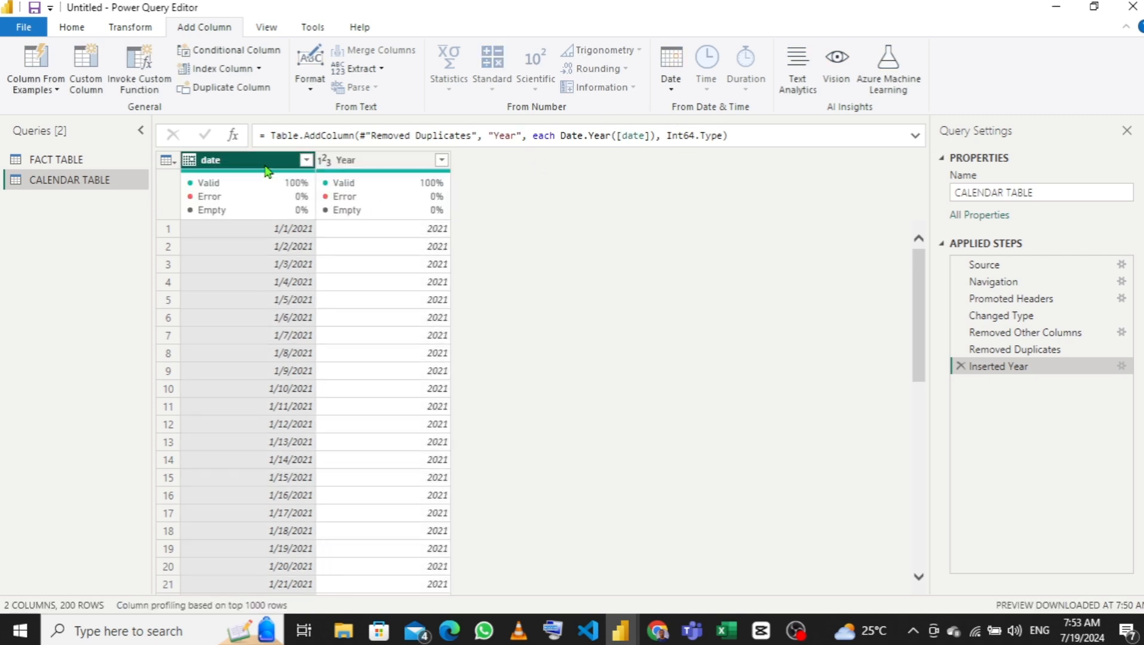
pyautogui.click(354, 160)
pyautogui.click(325, 160)
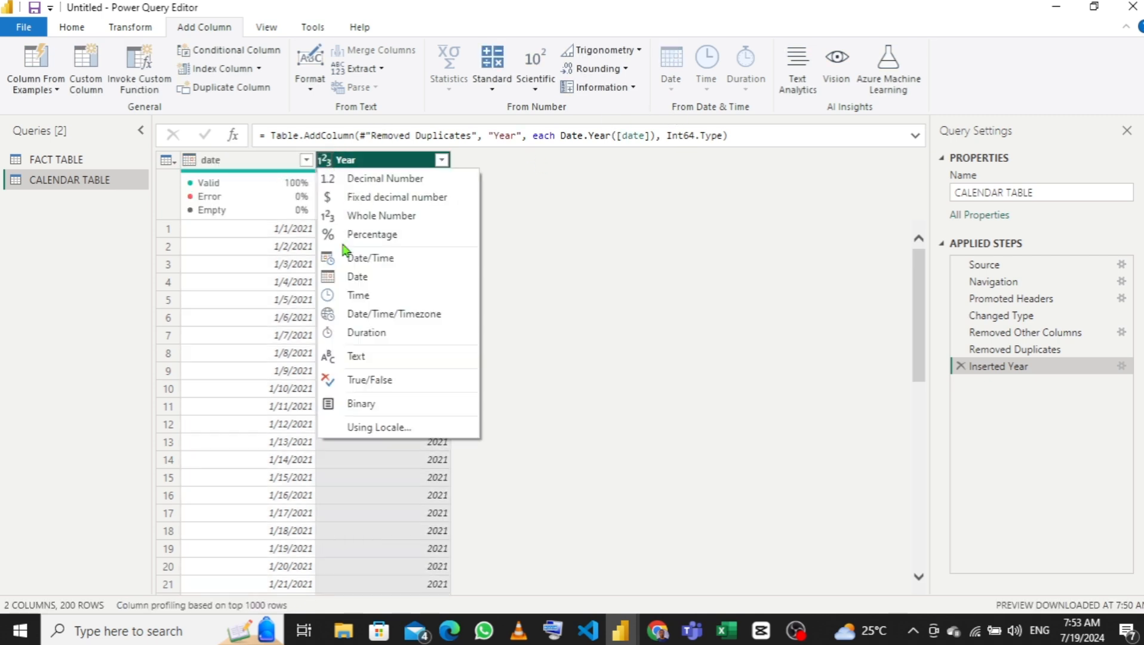
pyautogui.click(387, 357)
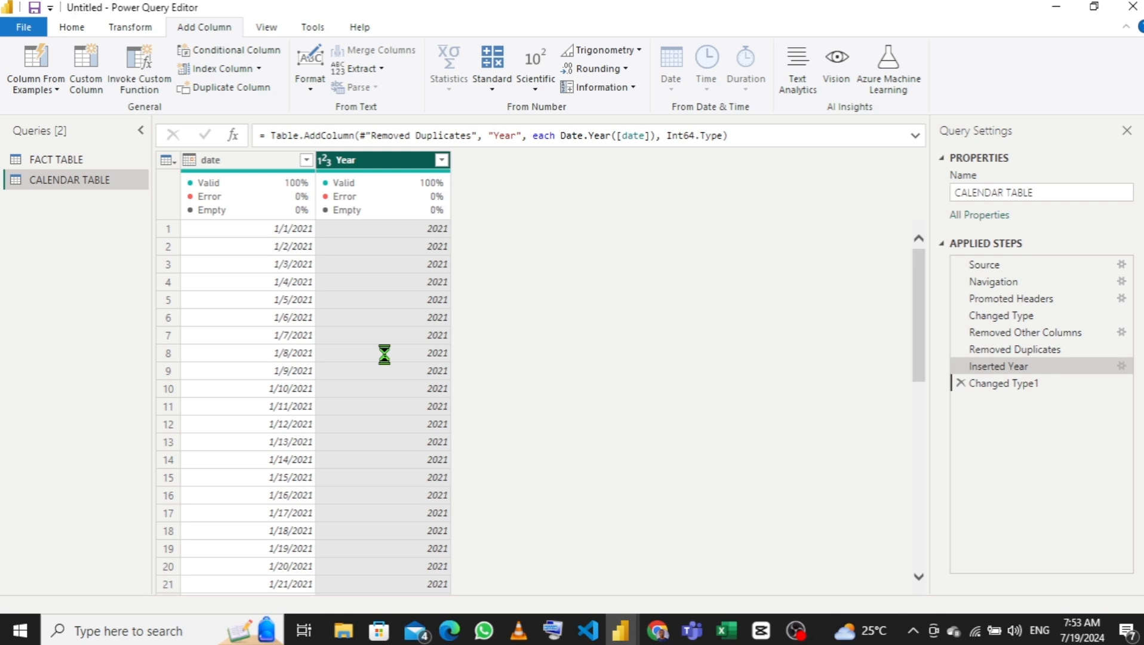
# Step: Add a column with the name of the day to CALENDAR TABLE, extracted from the date column
pyautogui.click(236, 164)
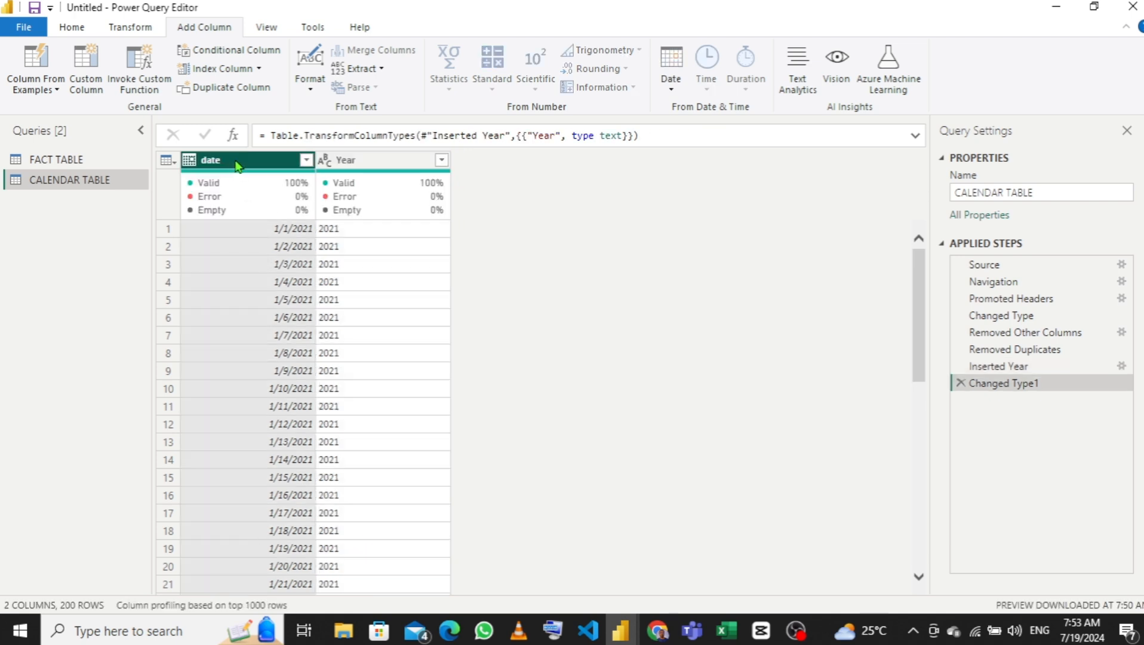
pyautogui.click(671, 83)
pyautogui.moveTo(604, 243)
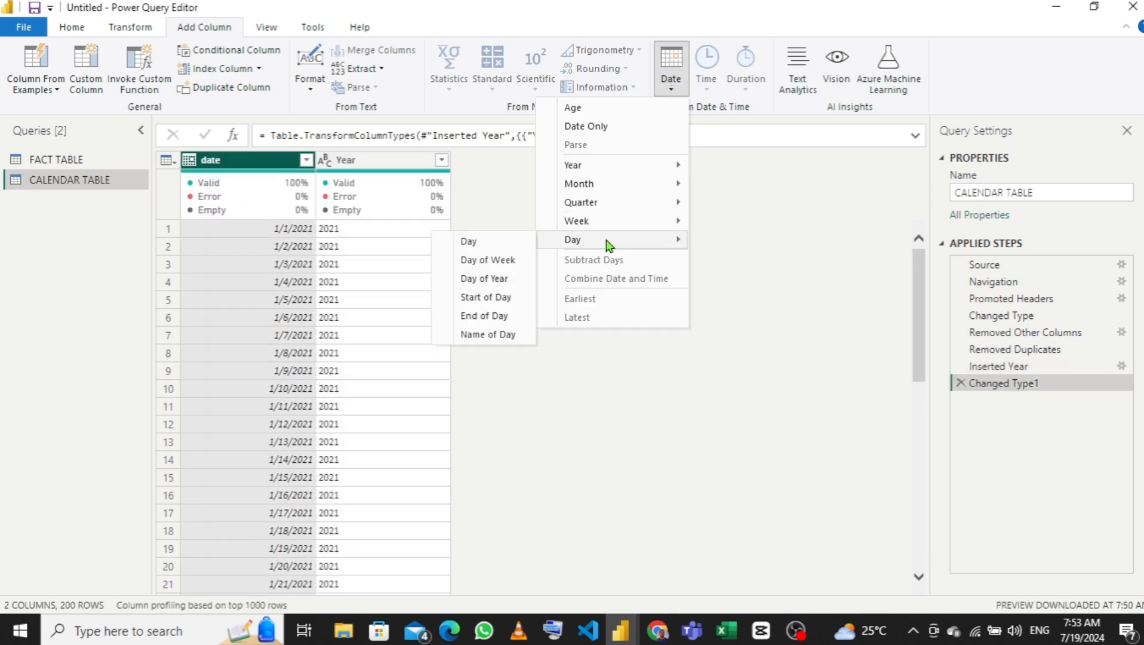
pyautogui.click(488, 334)
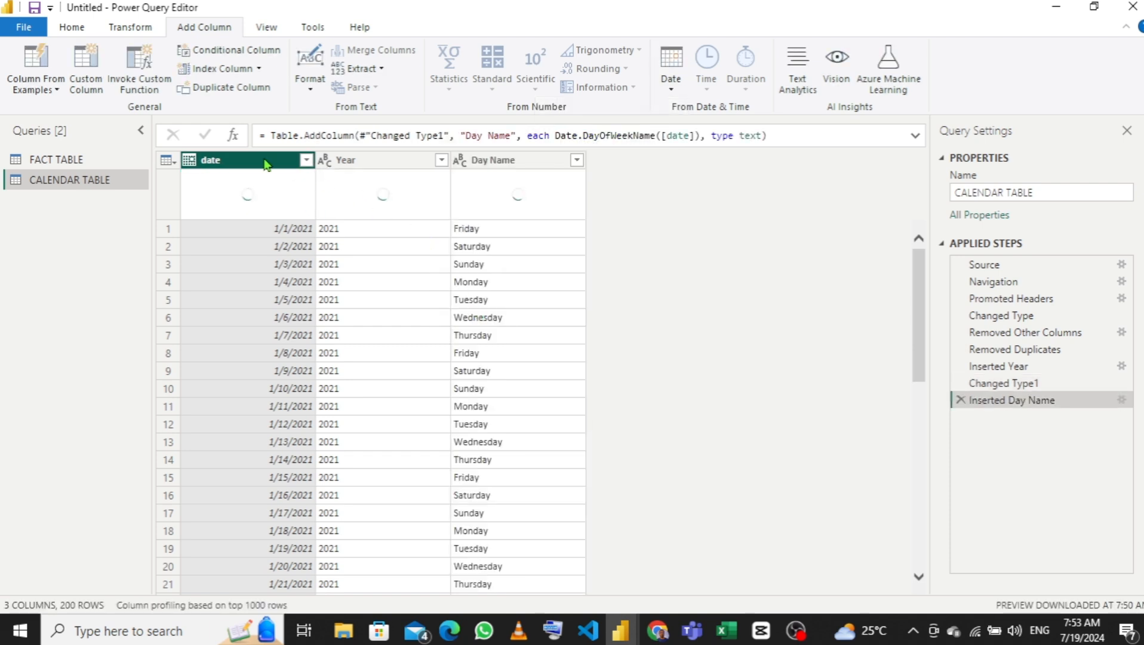
# Step: Add a Quarter of Year column to CALENDAR TABLE, extracted from the date column
pyautogui.click(670, 83)
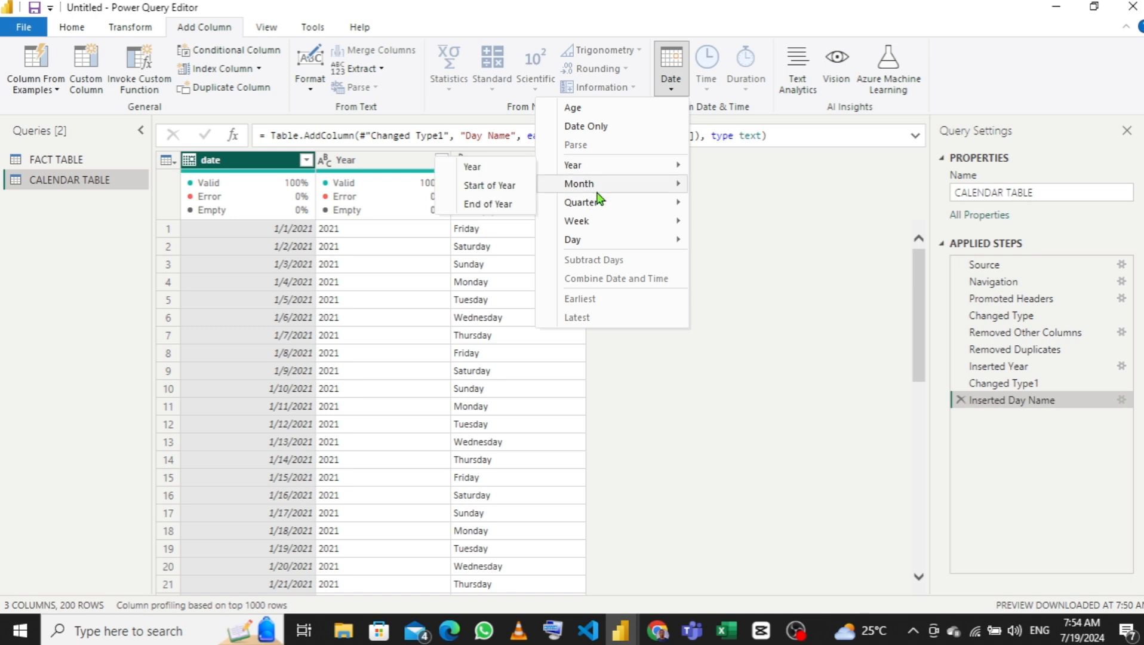
pyautogui.moveTo(600, 203)
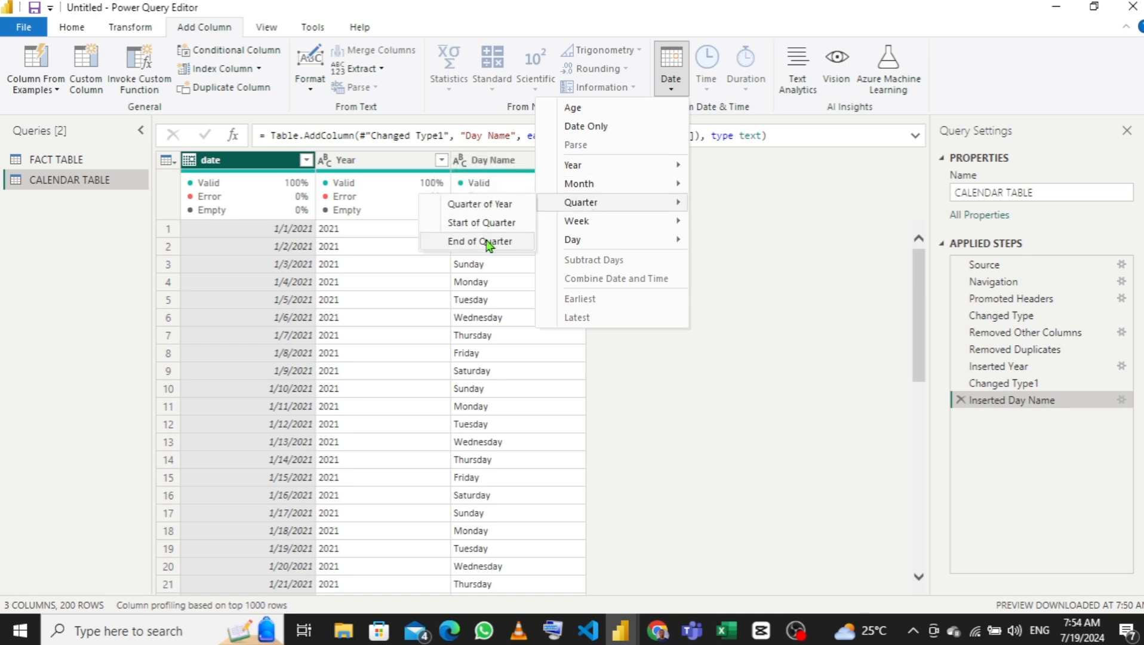
pyautogui.click(493, 205)
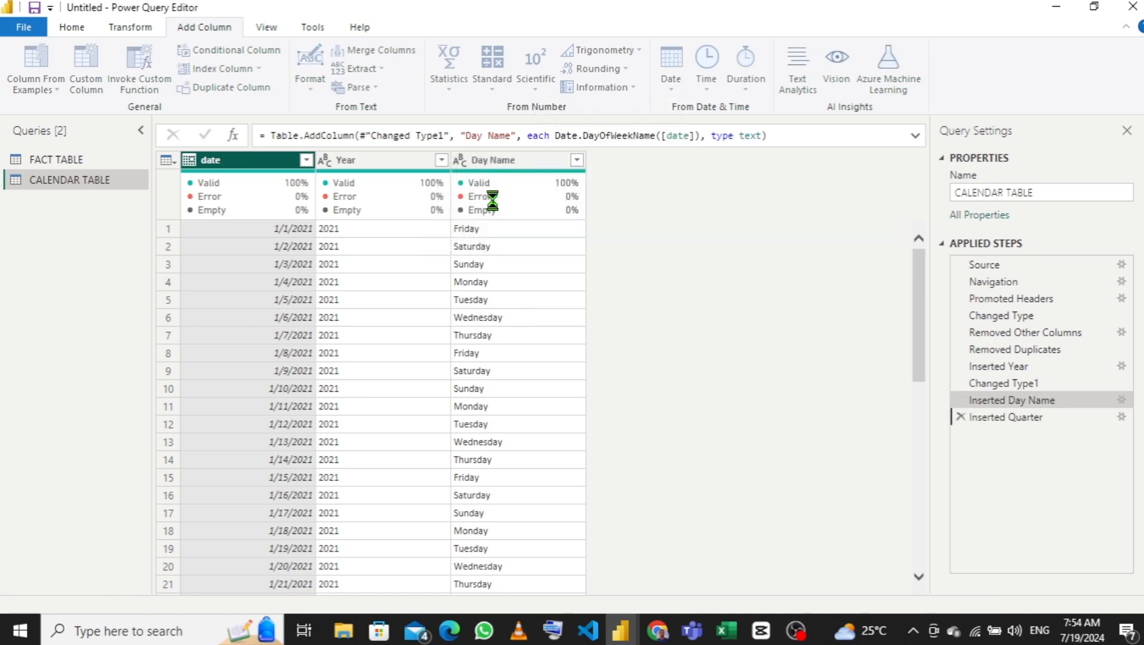
# Step: Add a column with the name of the month to CALENDAR TABLE, extracted from the date column
pyautogui.click(224, 166)
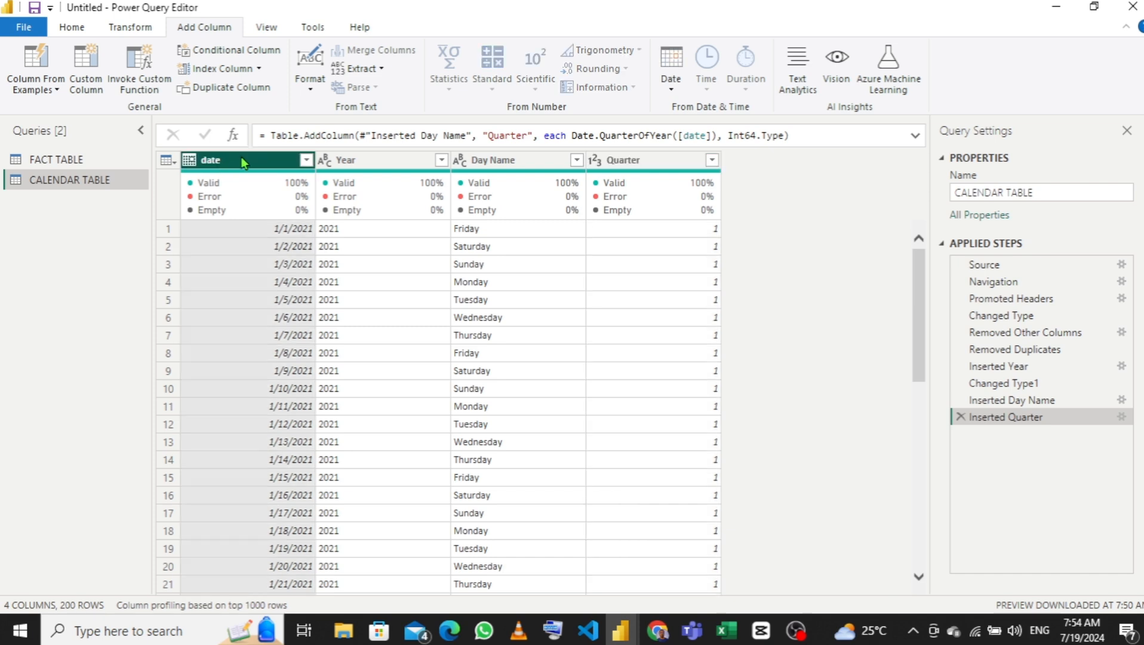
pyautogui.click(670, 89)
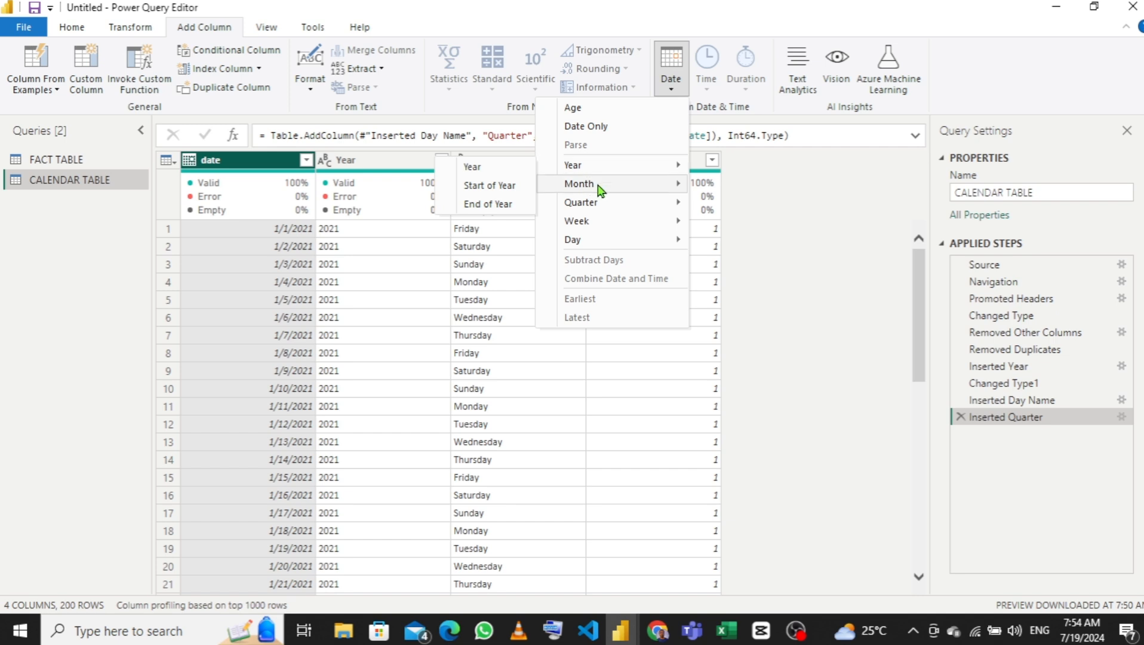
pyautogui.moveTo(599, 189)
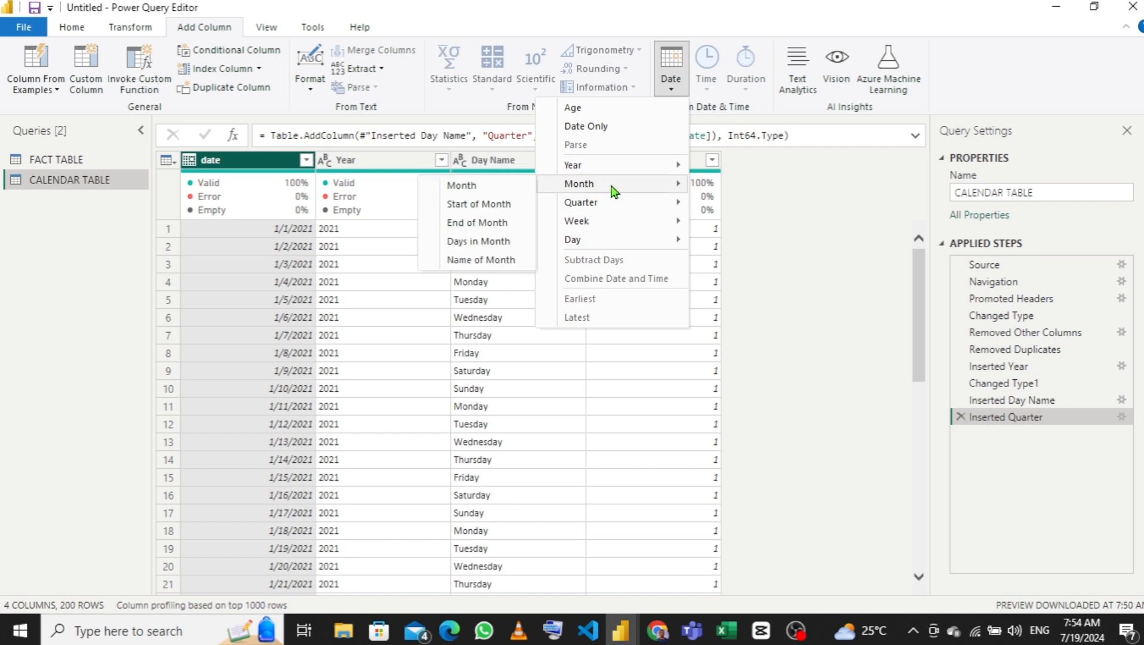
pyautogui.click(475, 261)
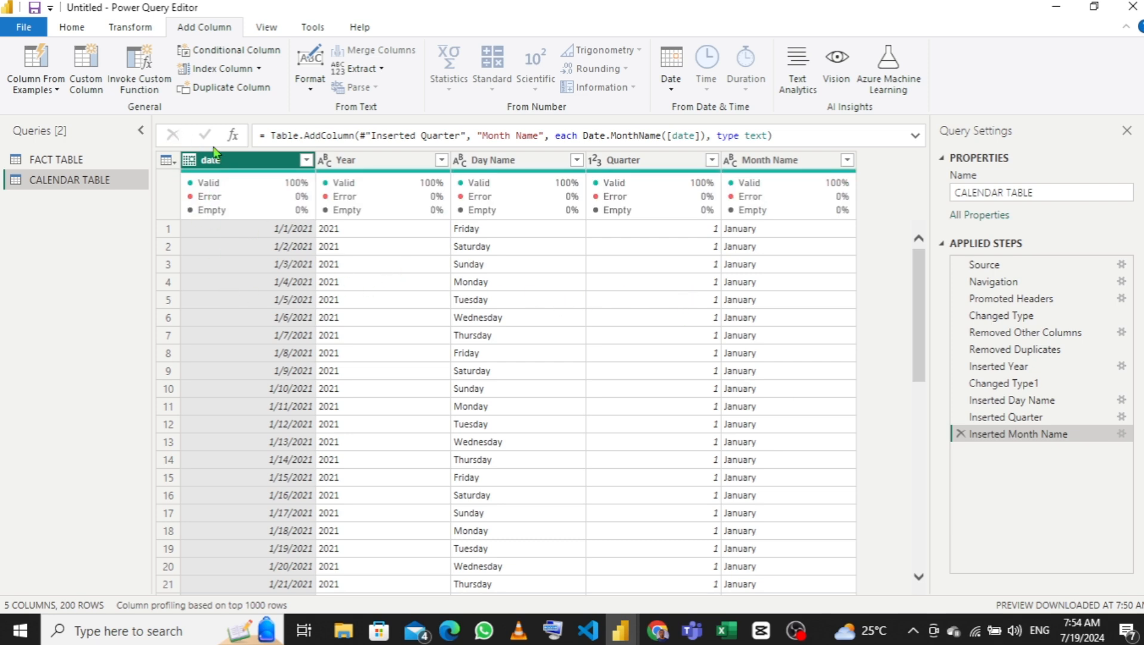
# Step: Close the Power Query Editor and apply the changes to load CALENDAR TABLE and FACT TABLE into the report
pyautogui.click(74, 30)
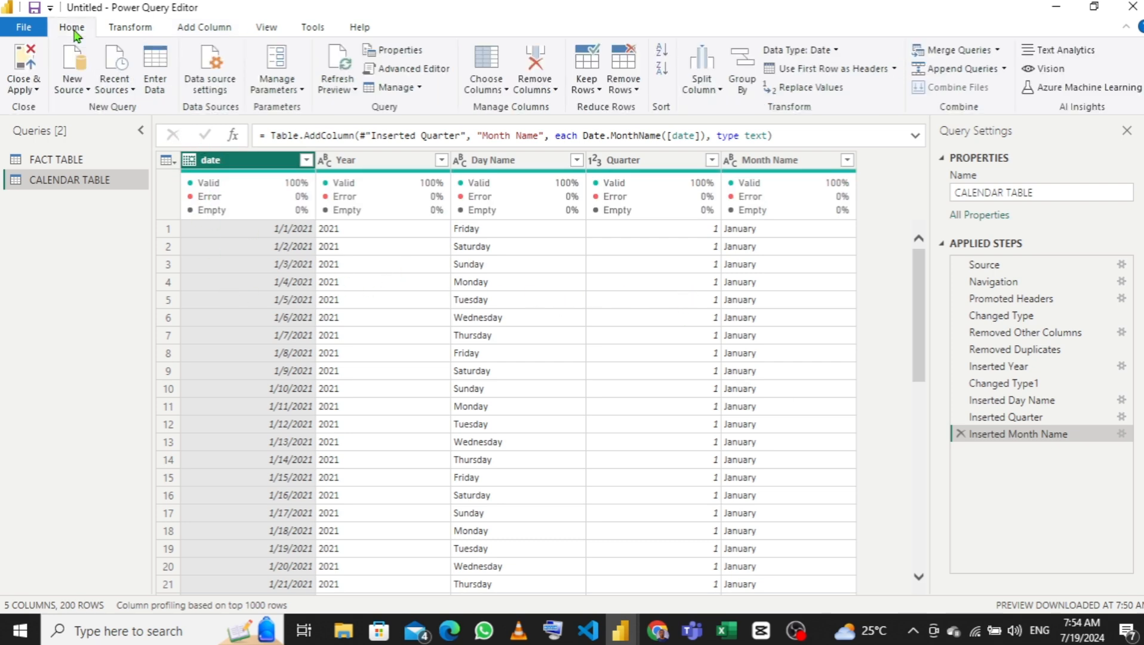
pyautogui.click(35, 92)
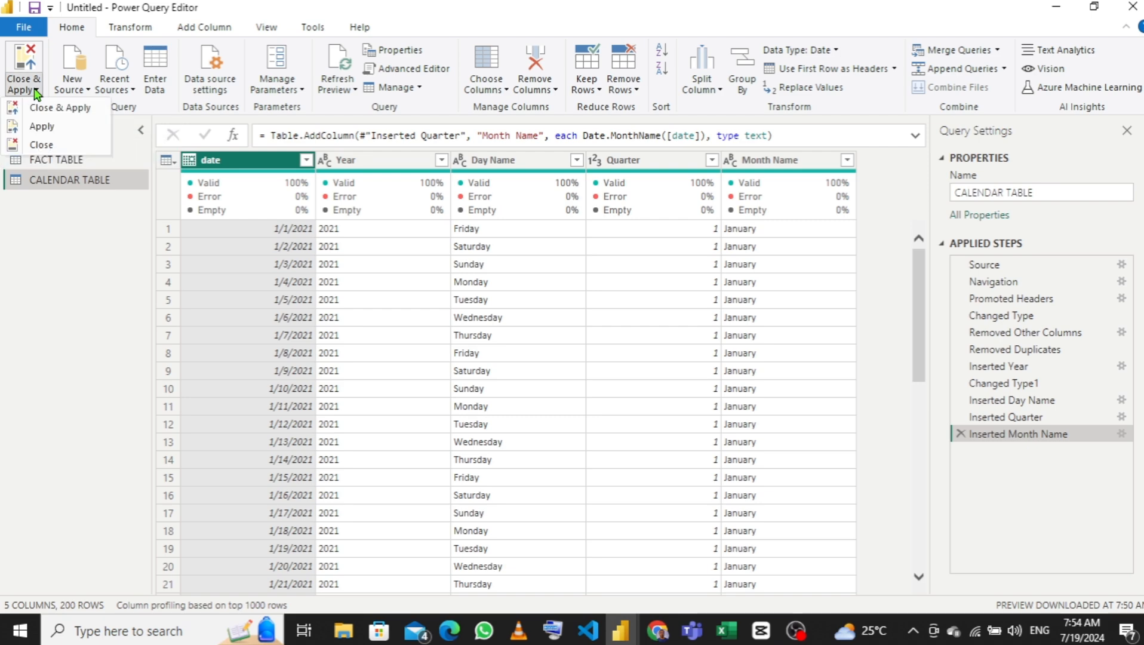
pyautogui.click(65, 109)
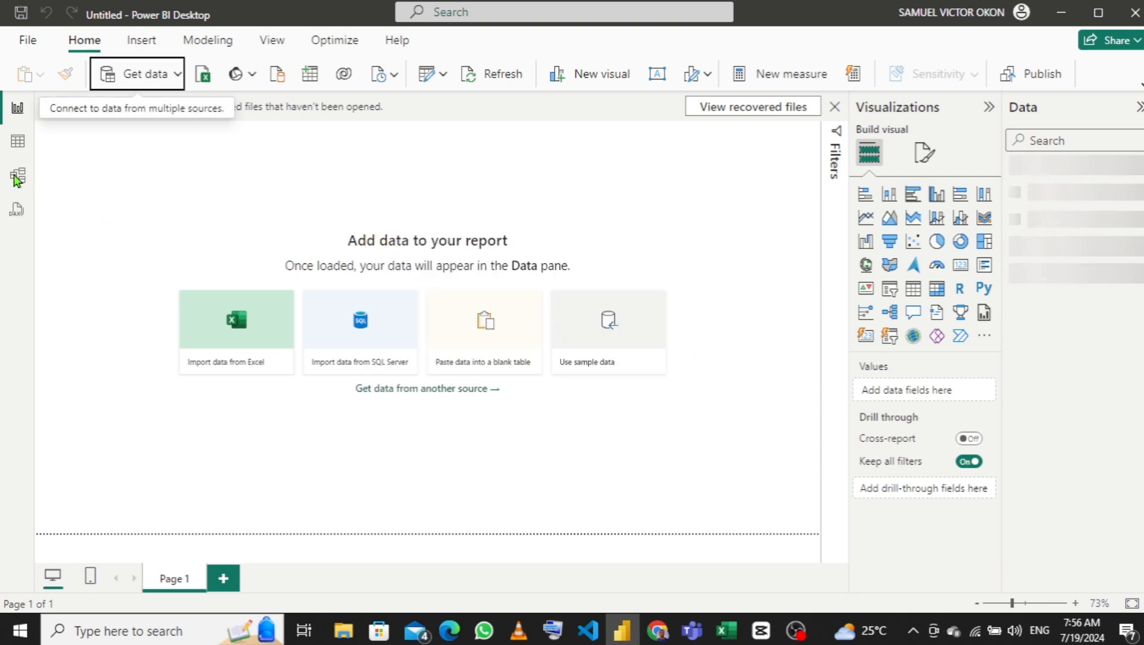
pyautogui.click(16, 115)
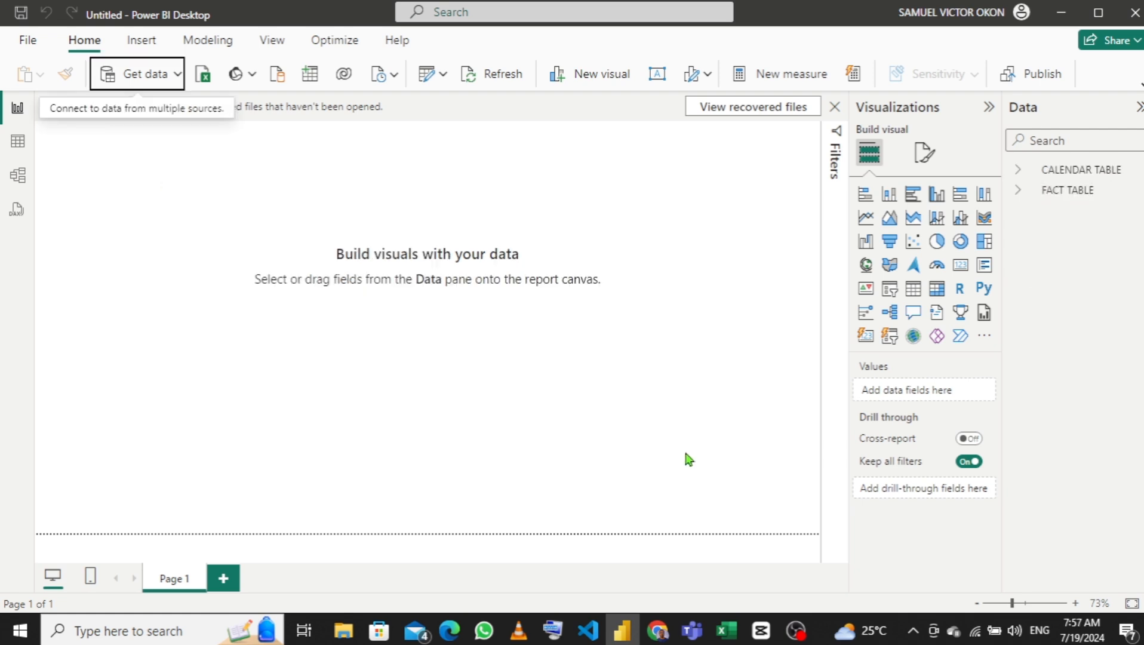
# Step: Relate the date field of FACT TABLE to the date field of CALENDAR TABLE in the model and move the FACT TABLE card farther away
pyautogui.click(18, 175)
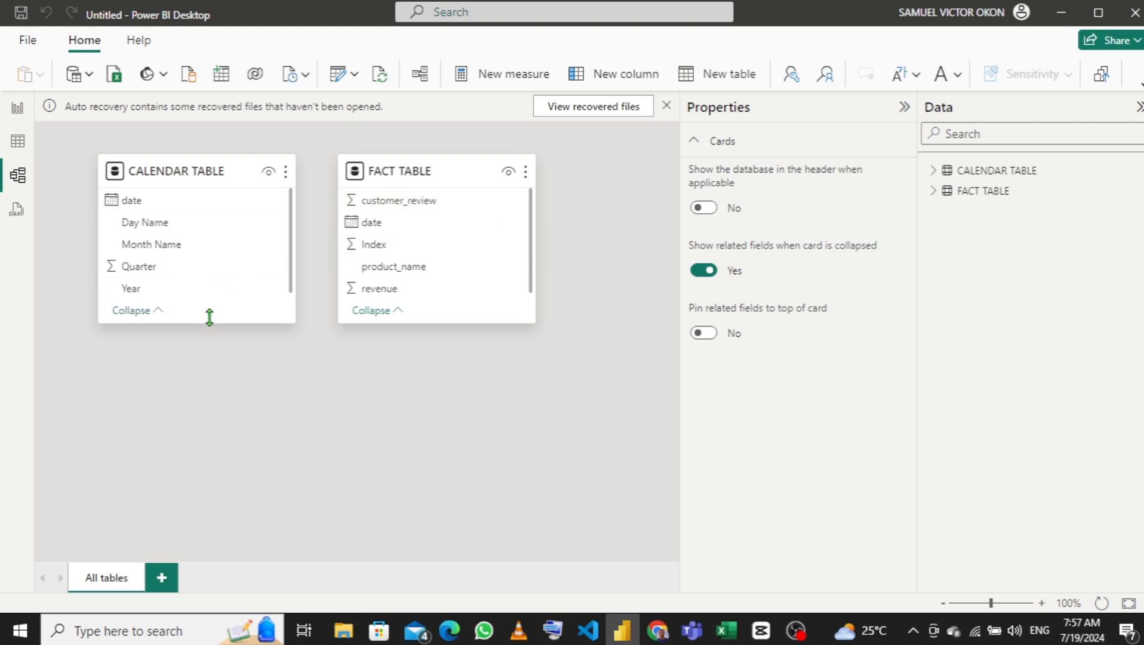
pyautogui.click(215, 348)
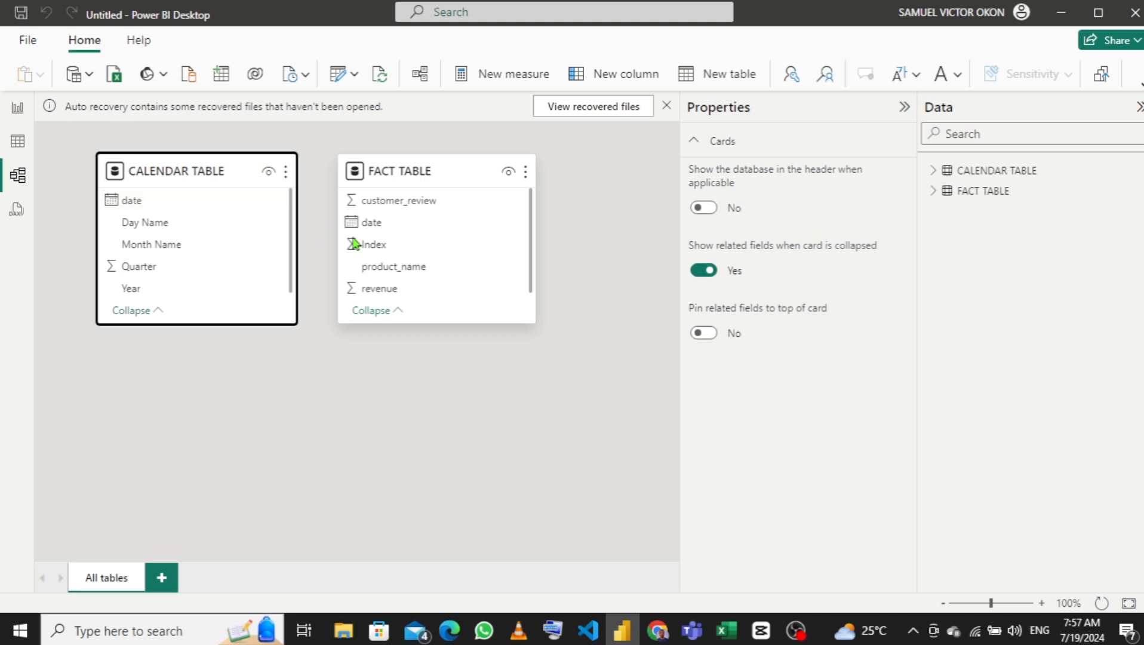
pyautogui.click(387, 228)
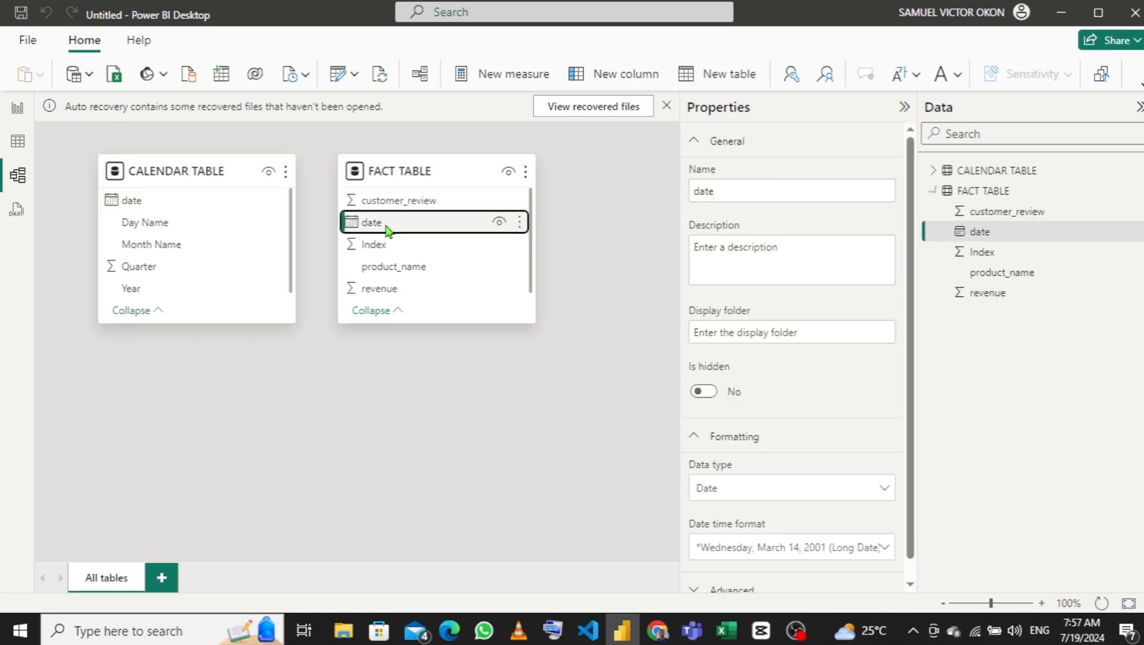
pyautogui.moveTo(202, 205); pyautogui.dragTo(153, 209)
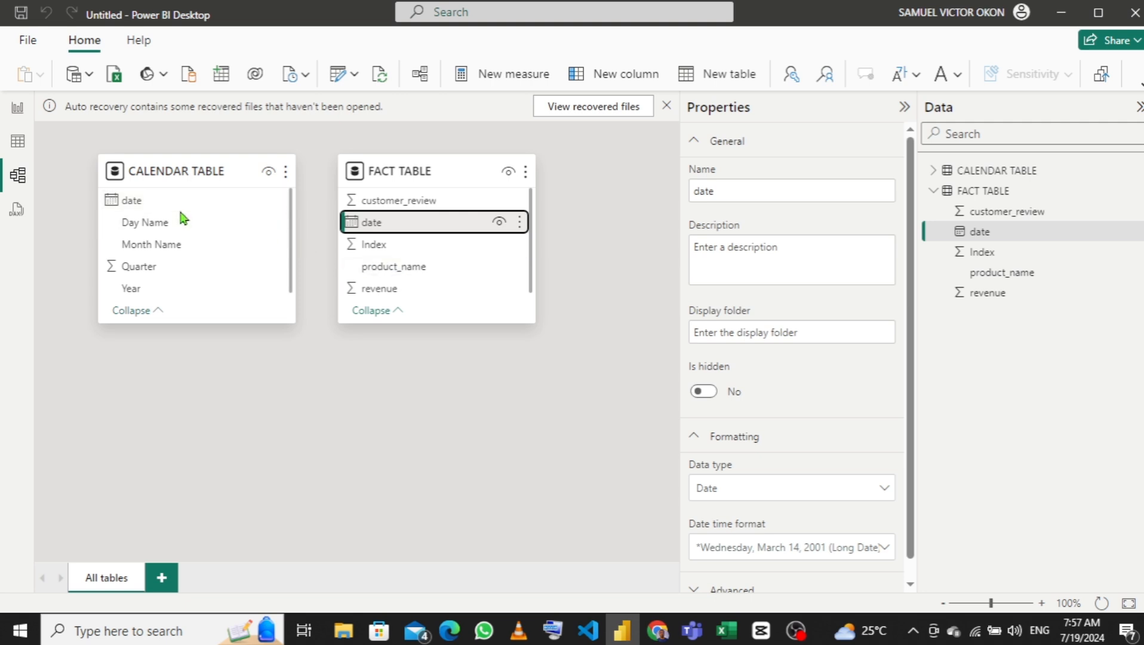
pyautogui.moveTo(394, 223); pyautogui.dragTo(197, 200)
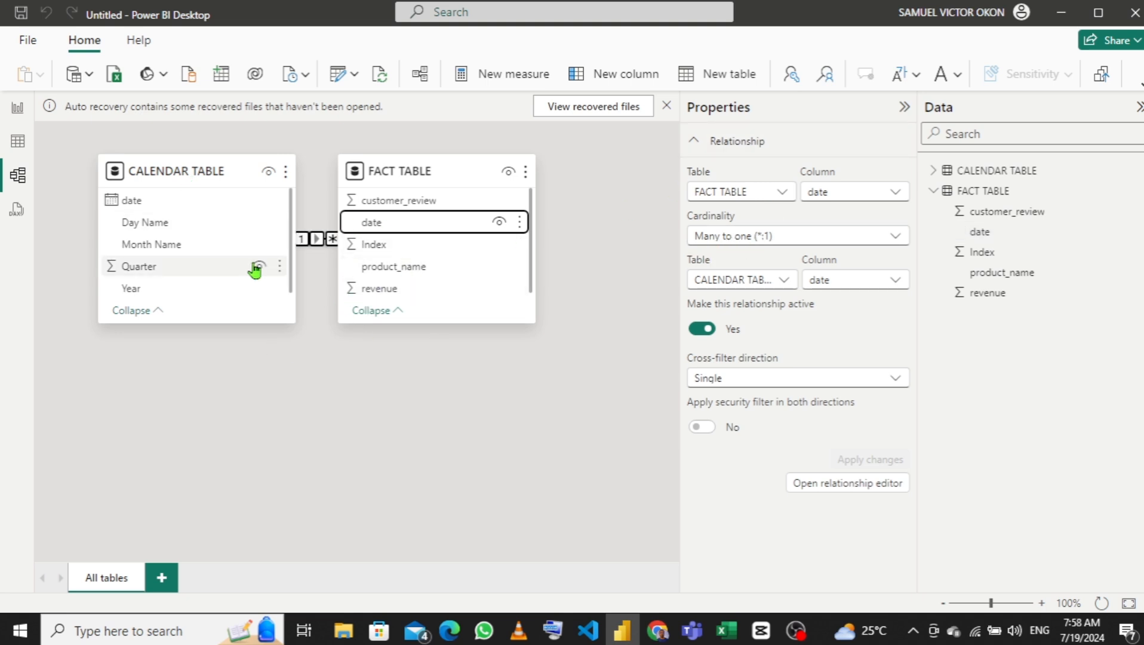
pyautogui.moveTo(447, 164); pyautogui.dragTo(569, 162)
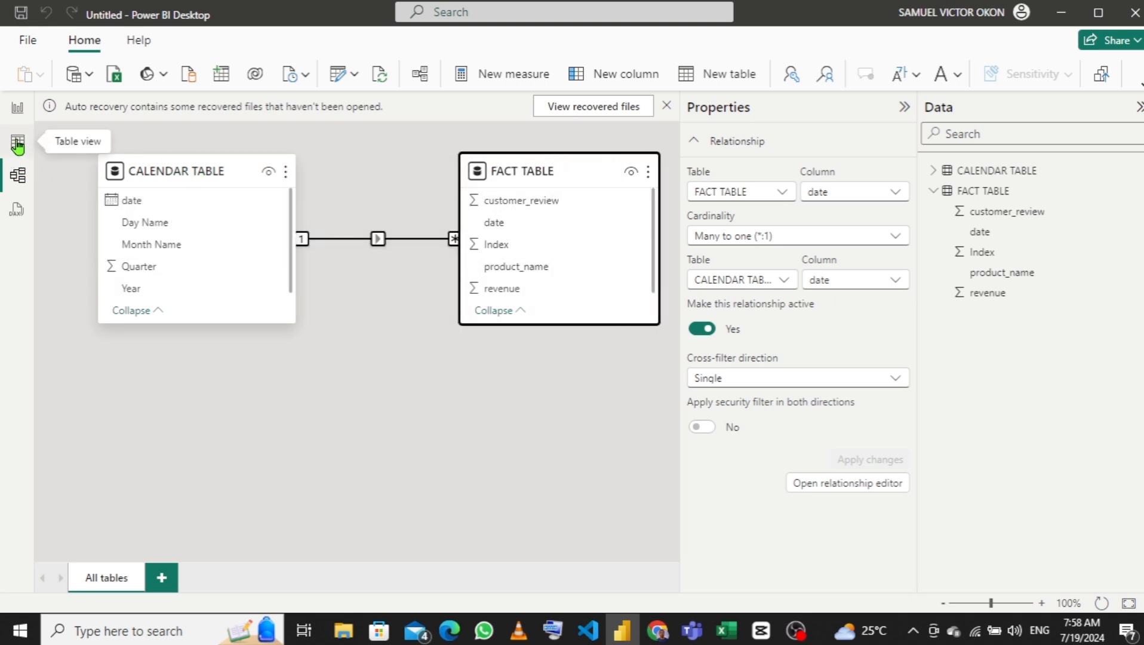
pyautogui.click(182, 174)
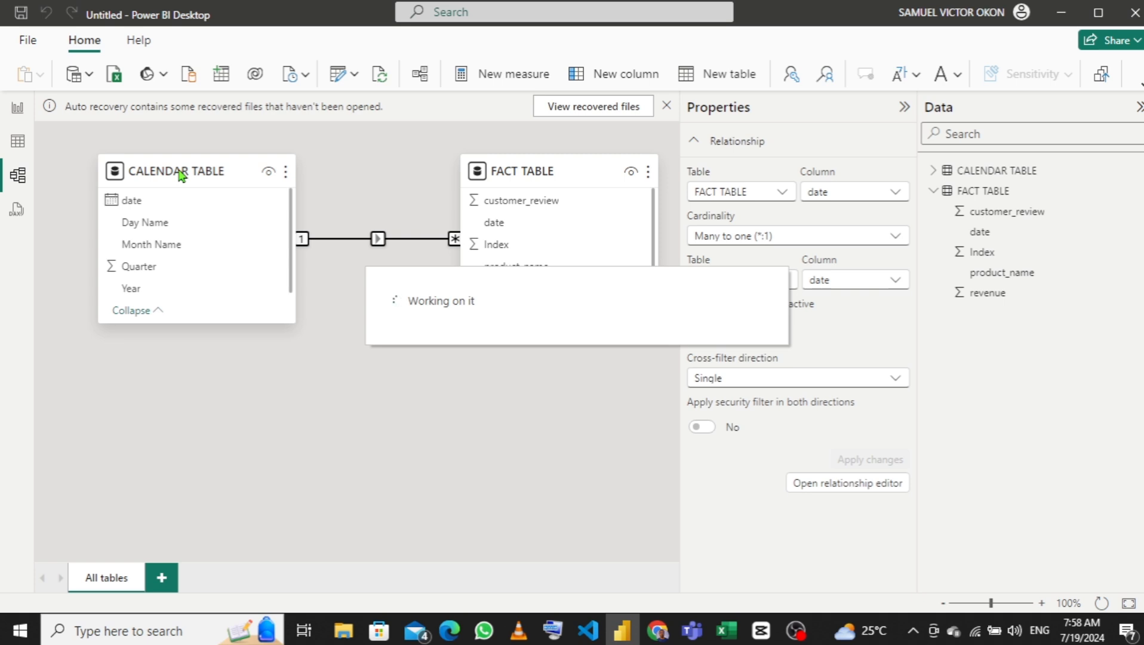
# Step: Start a DAX calculated table named CALENDAR that uses the CALENDAR function, with MAX as the start date argument
pyautogui.click(16, 142)
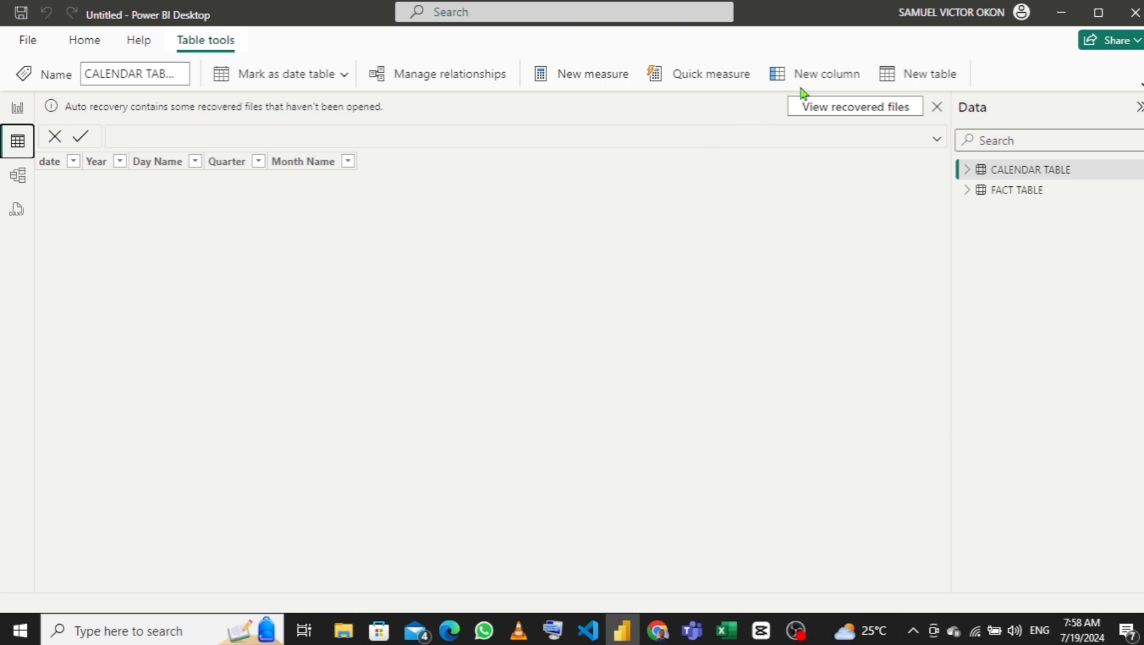
pyautogui.click(915, 79)
pyautogui.click(918, 82)
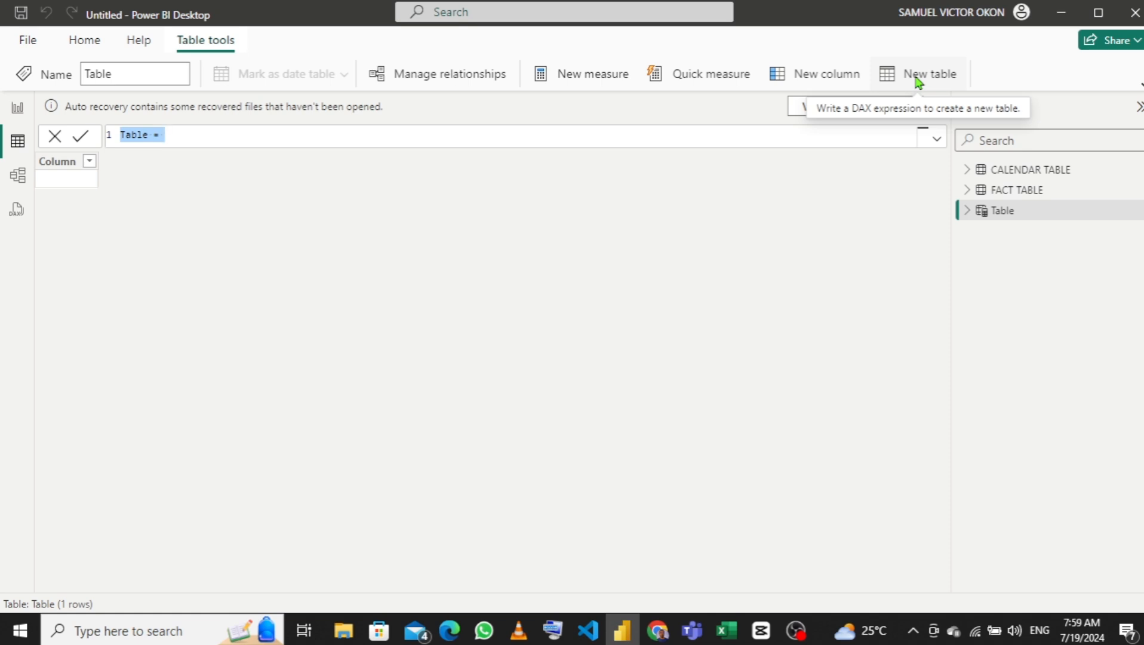
pyautogui.write('c')
pyautogui.press('BackSpace')
pyautogui.write('C')
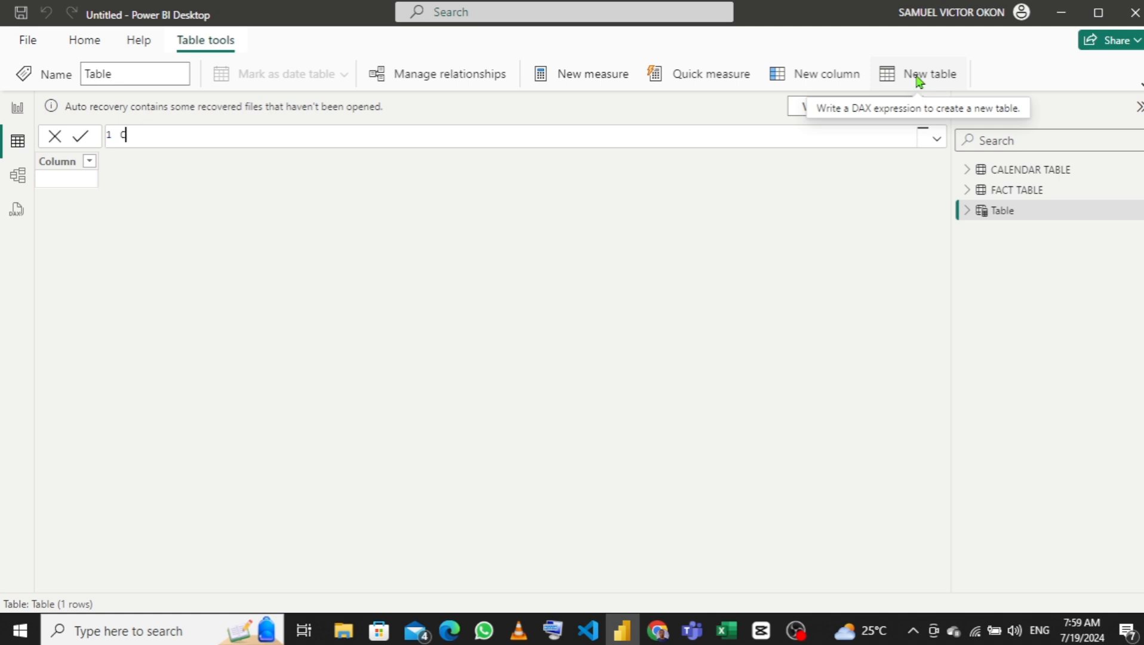
pyautogui.write('ALENDAR = CAL')
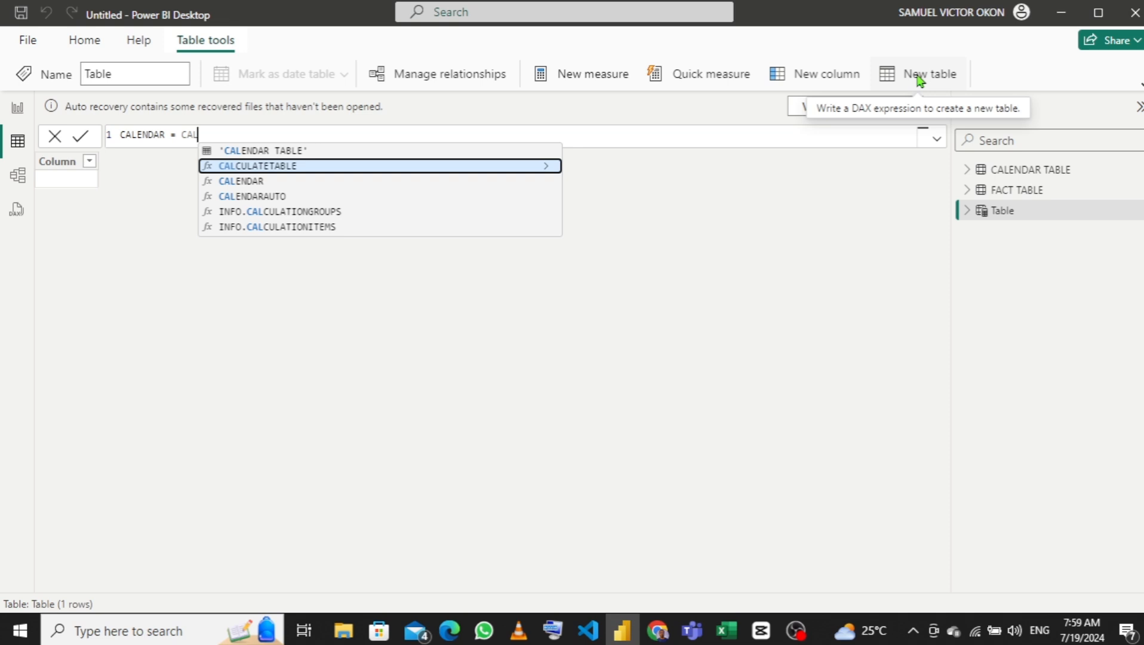
pyautogui.press('Down')
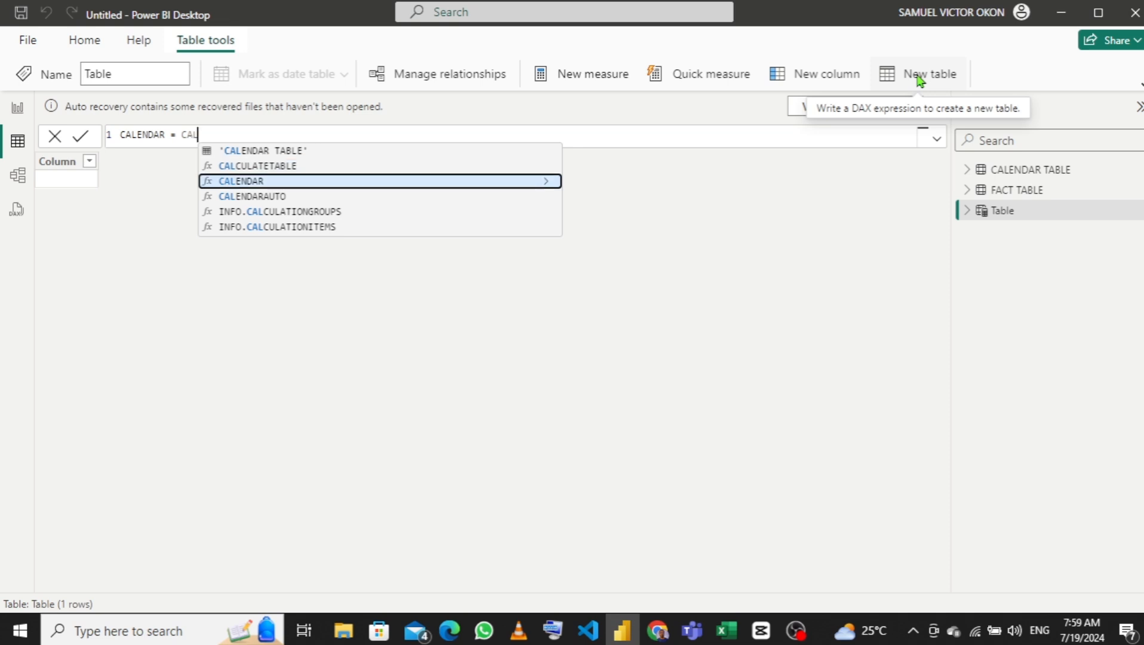
pyautogui.press('Tab')
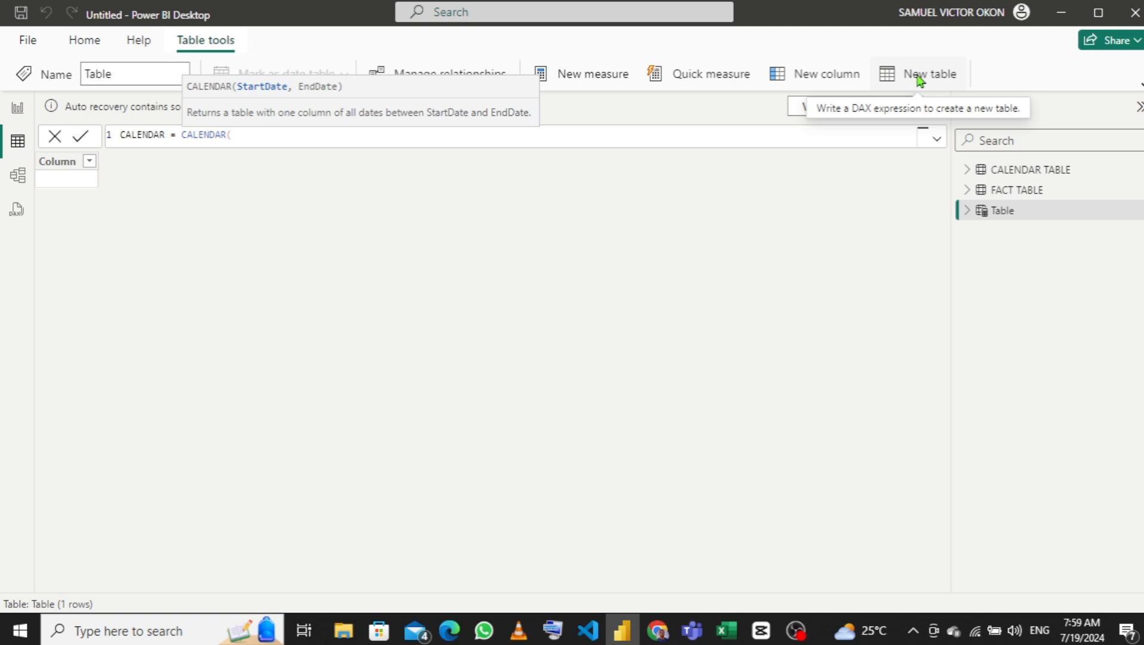
pyautogui.write('MAX')
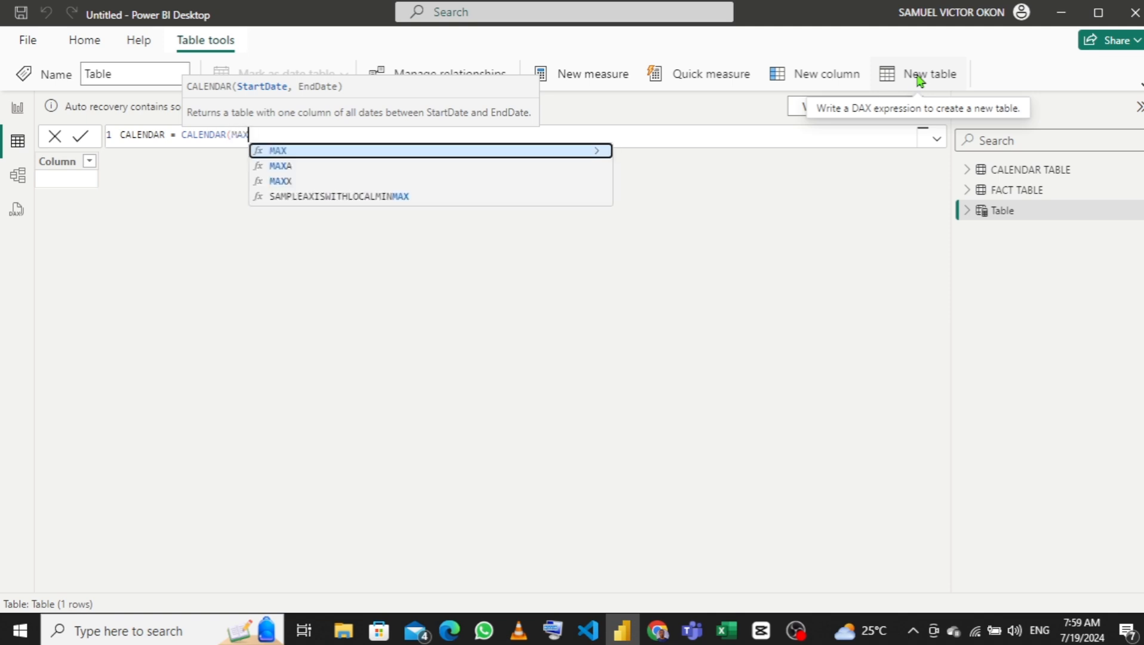
pyautogui.write('(')
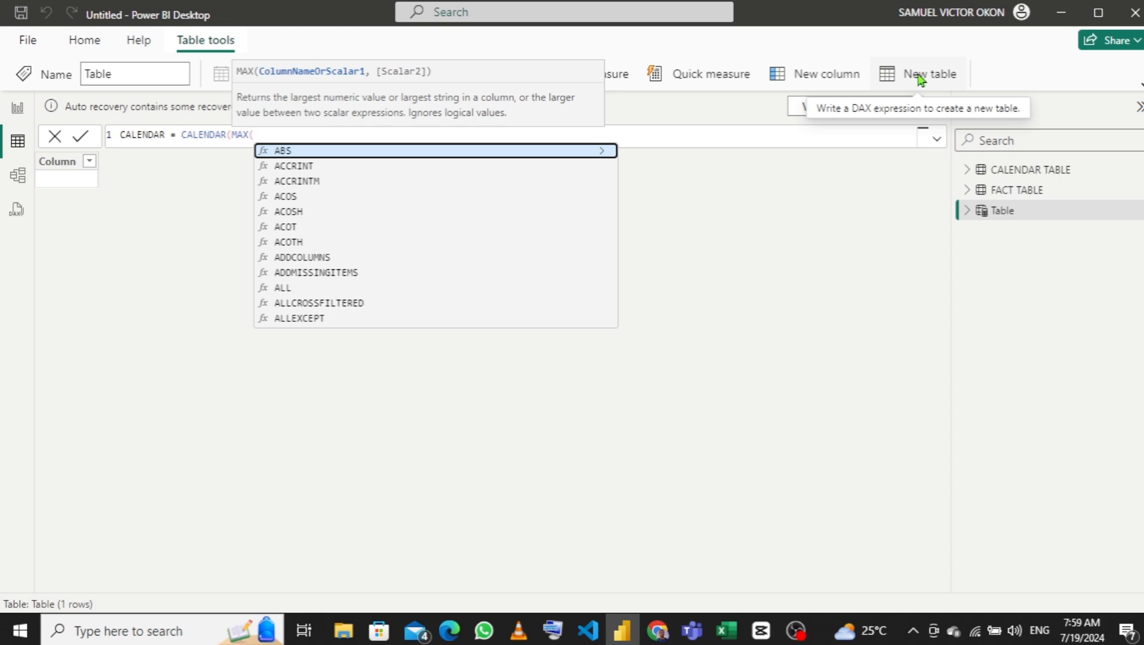
pyautogui.write('OR')
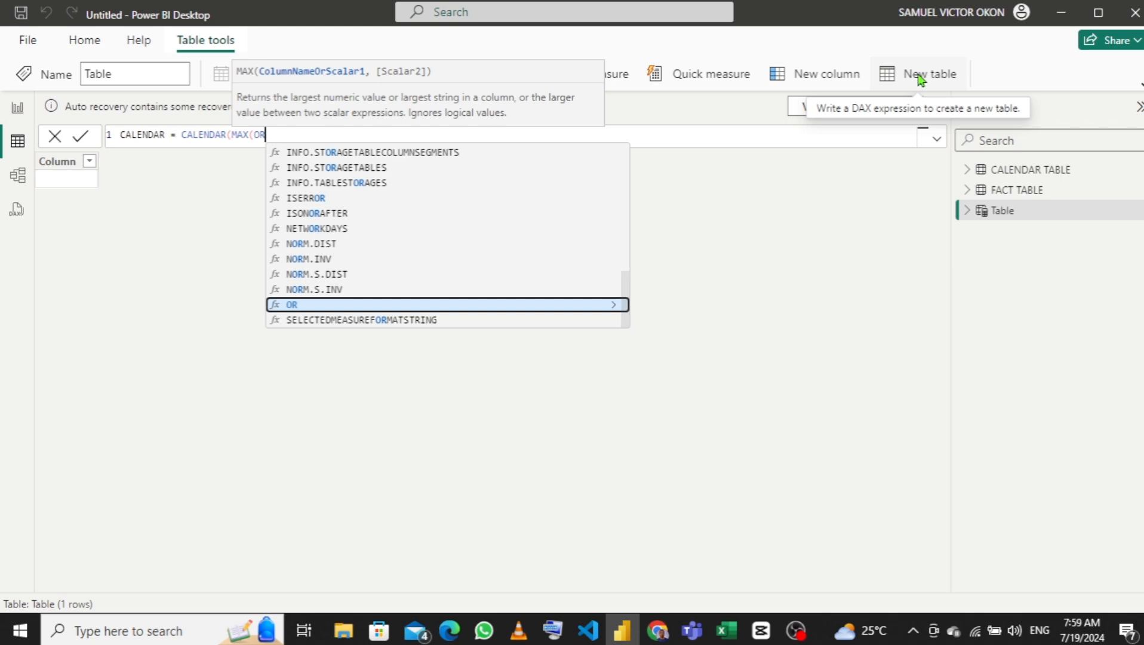
pyautogui.write('D')
pyautogui.press('BackSpace')
pyautogui.press('BackSpace')
pyautogui.press('BackSpace')
pyautogui.write('DAT')
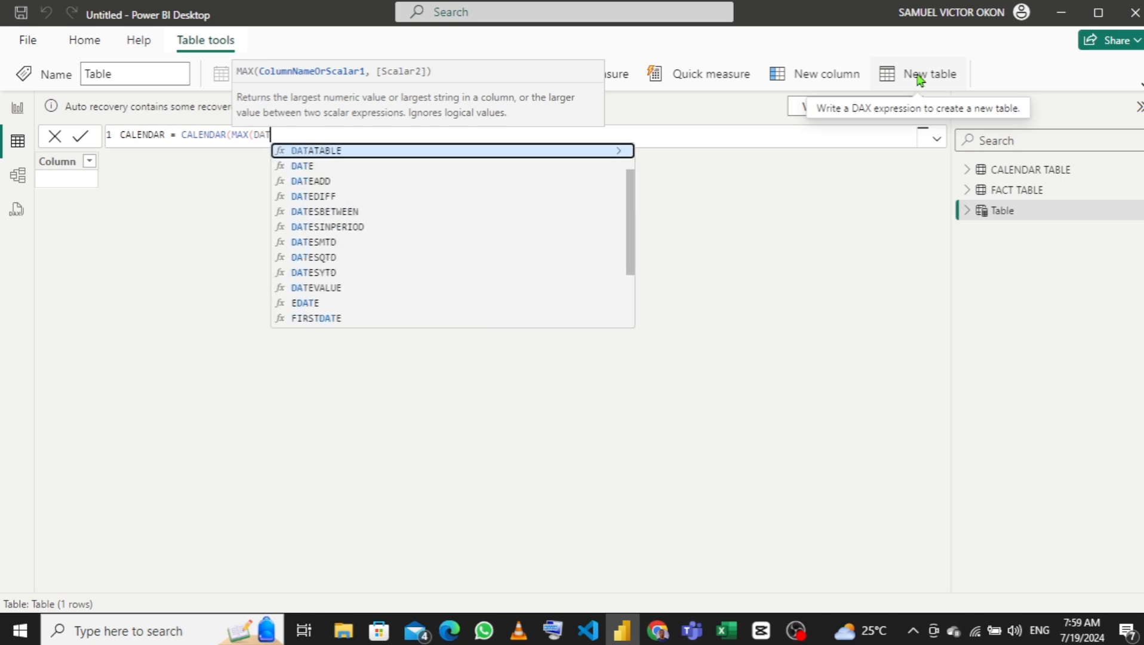
pyautogui.press('BackSpace')
pyautogui.press('BackSpace')
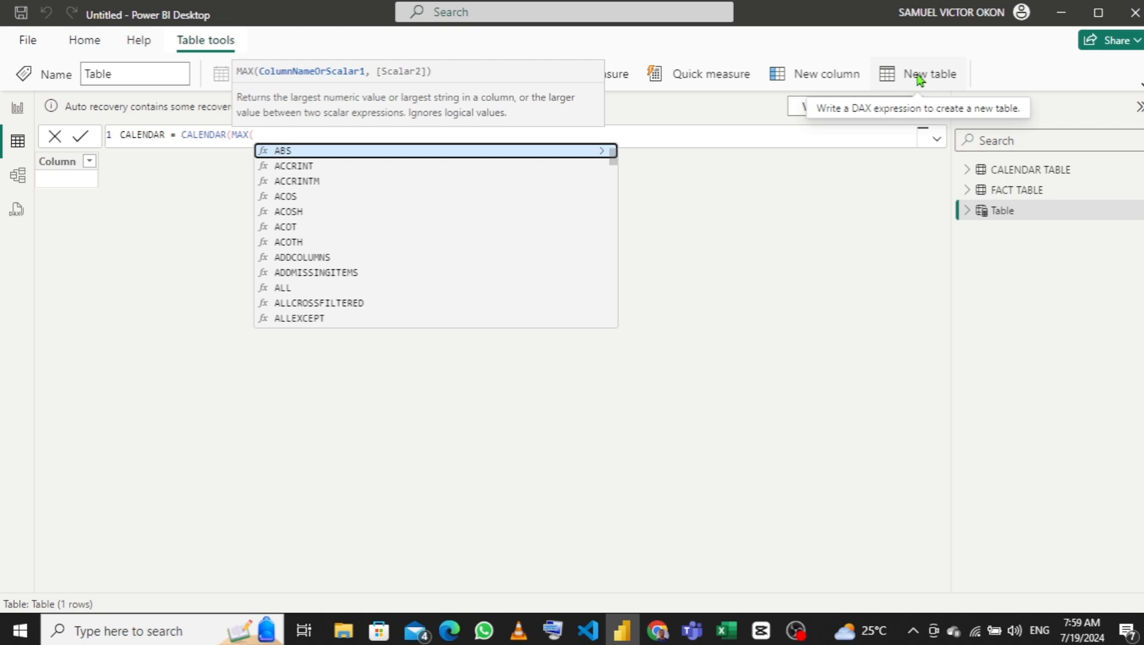
# Step: Complete the MAX function in the CALENDAR table formula with 'FACT TABLE'[date] as its argument
pyautogui.write('FA')
pyautogui.press('Up')
pyautogui.press('Up')
pyautogui.press('Up')
pyautogui.press('Up')
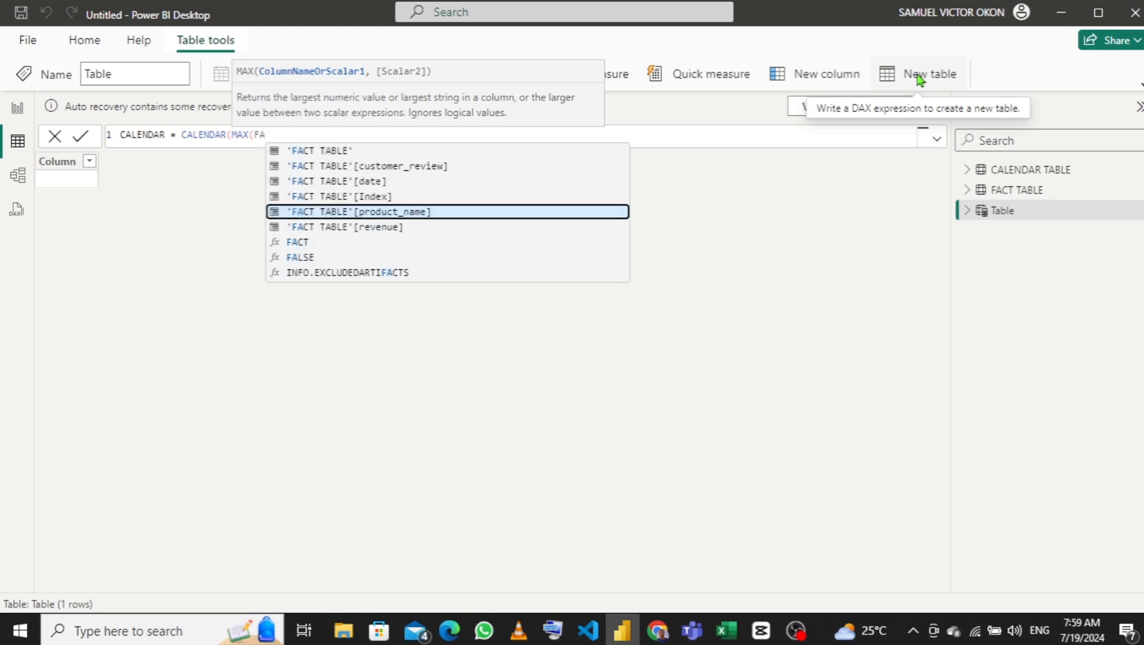
pyautogui.press('Tab')
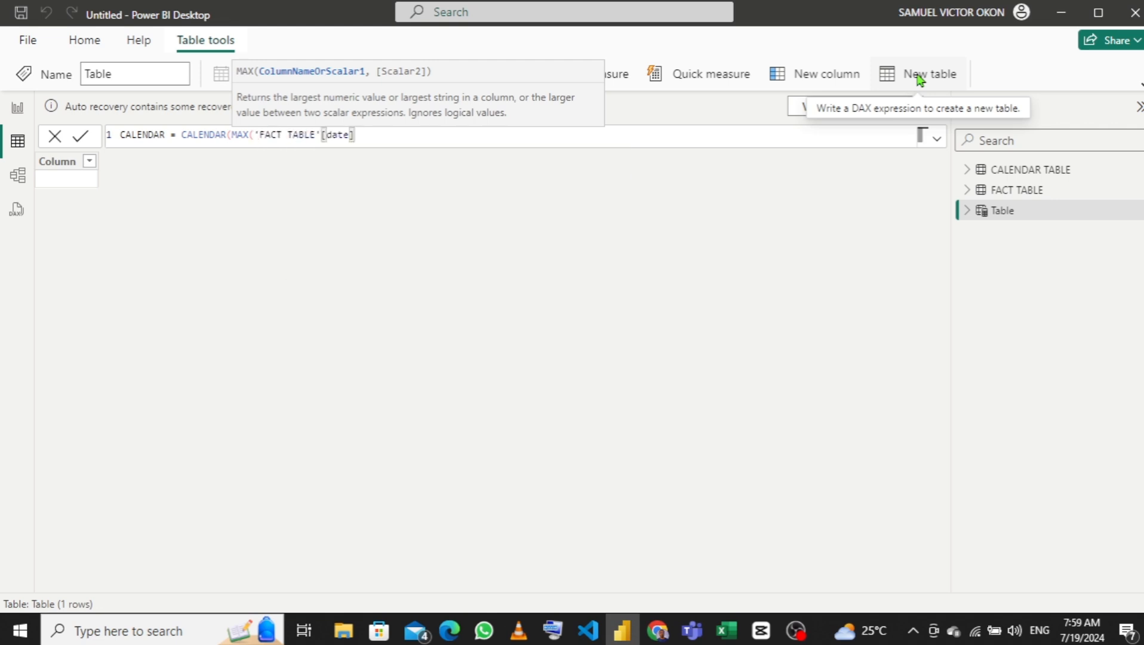
pyautogui.write(')')
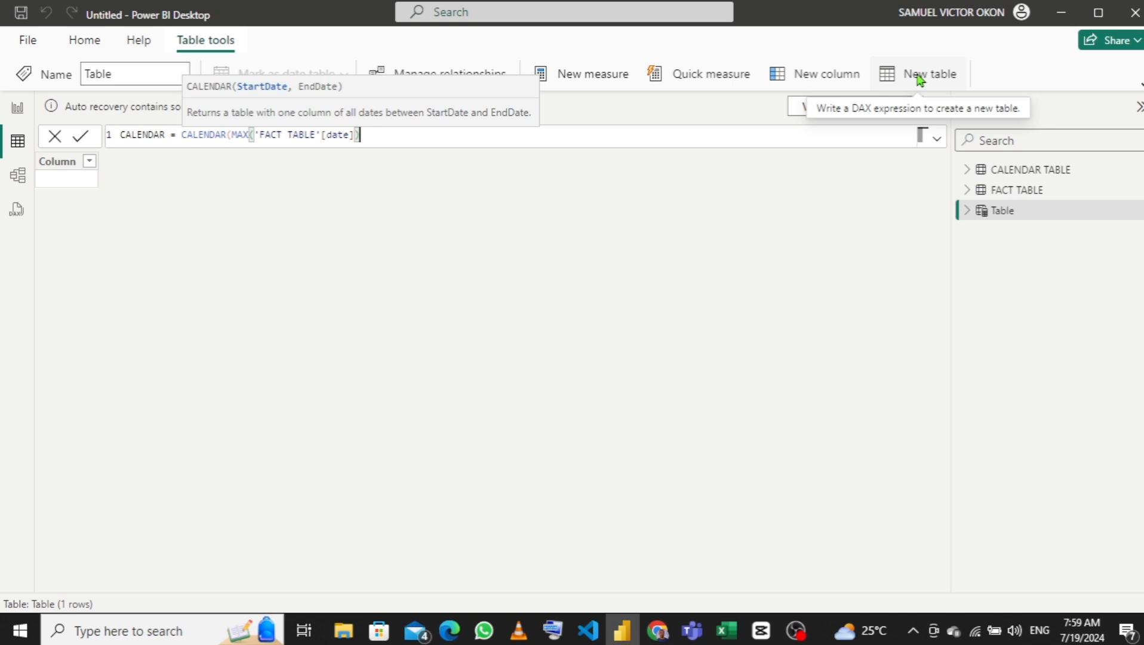
# Step: Start a MIN function as the end date argument of the CALENDAR table formula
pyautogui.write(',MIN')
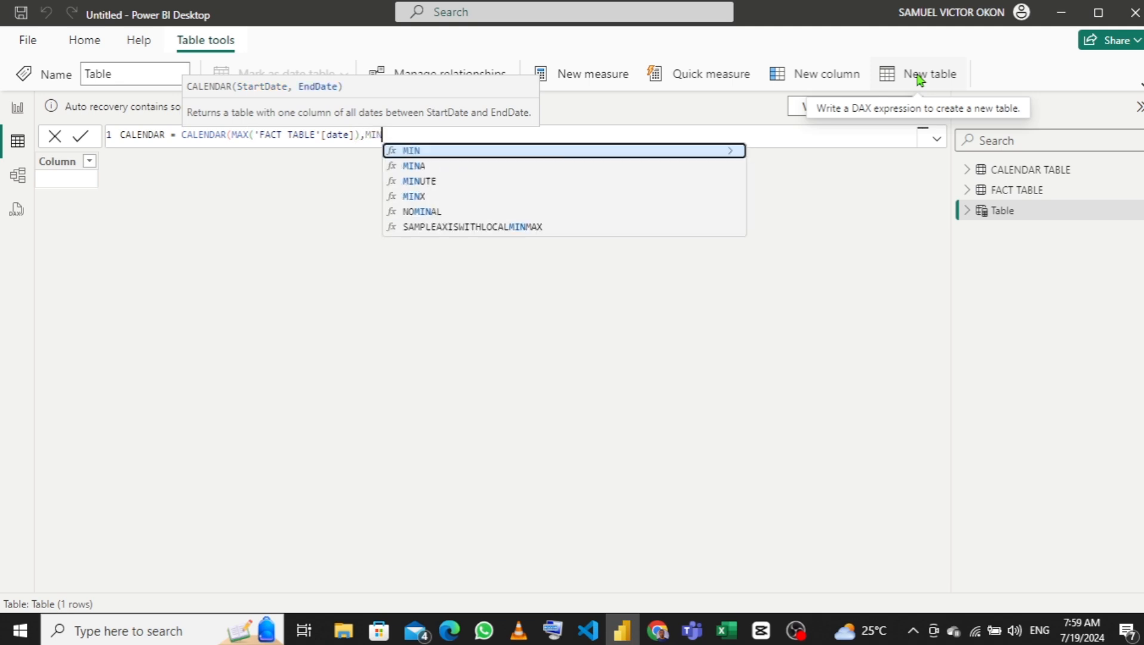
pyautogui.write('(')
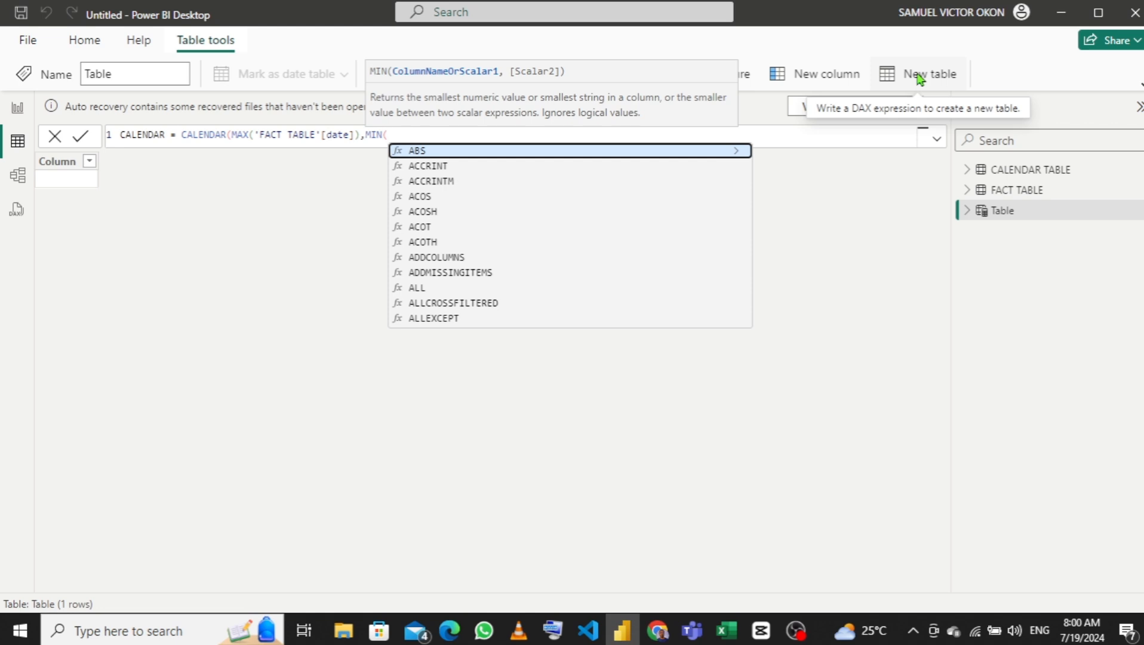
pyautogui.write('DATE')
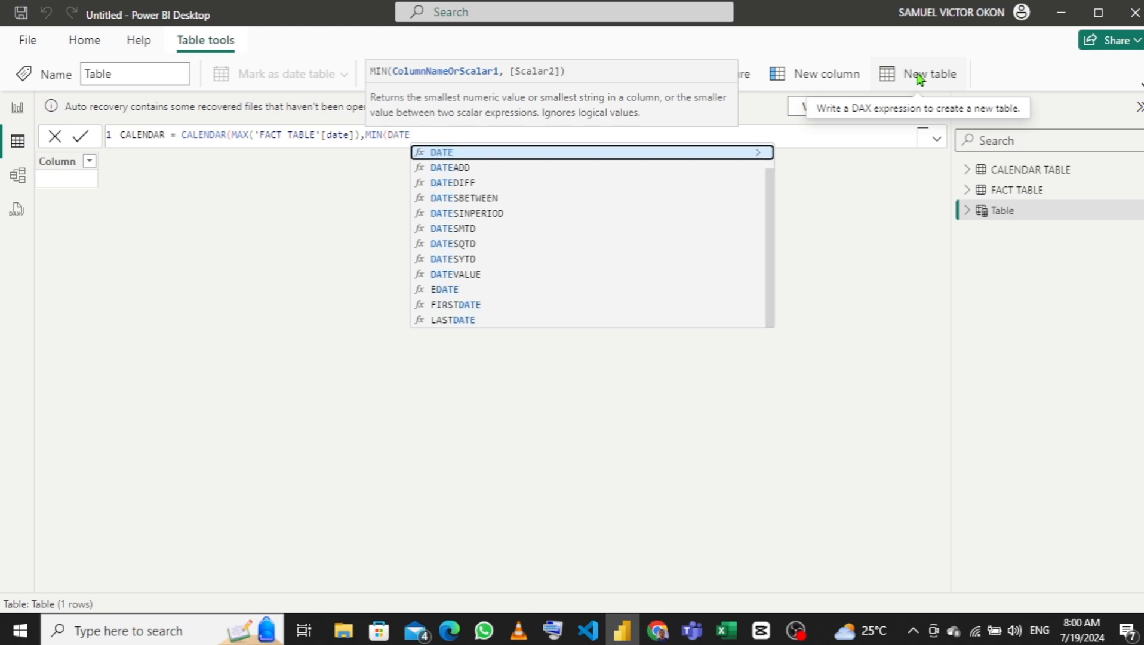
pyautogui.press('BackSpace')
pyautogui.press('BackSpace')
pyautogui.press('BackSpace')
pyautogui.press('BackSpace')
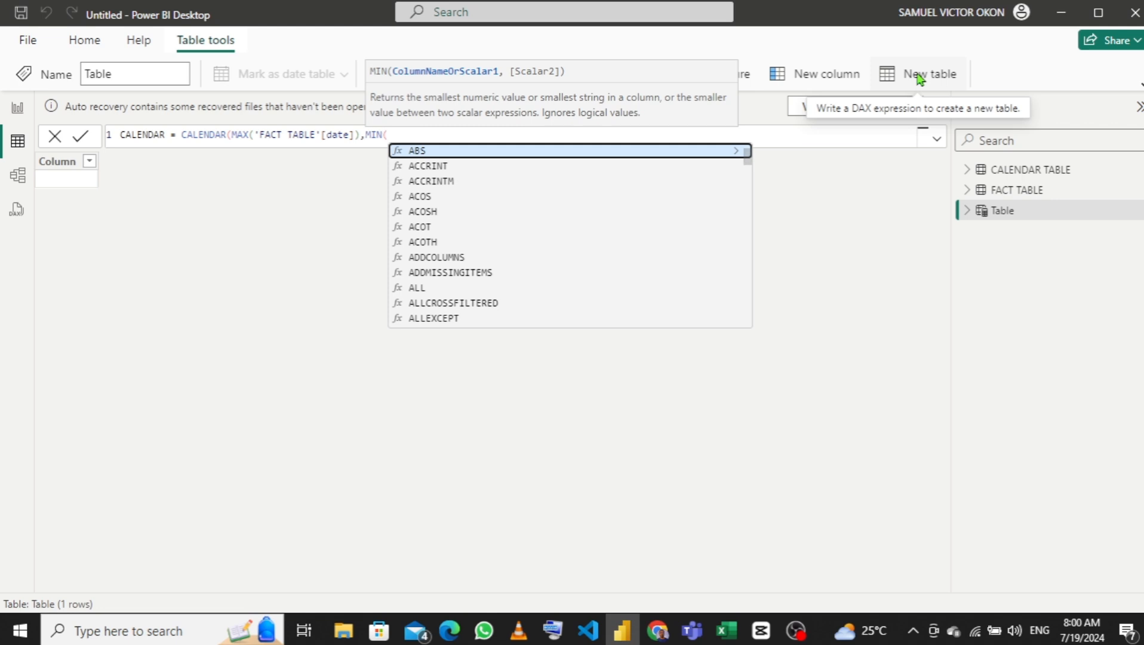
# Step: Use 'FACT TABLE'[date] as the MIN function's argument, close the CALENDAR formula and commit the new table
pyautogui.write('FAC')
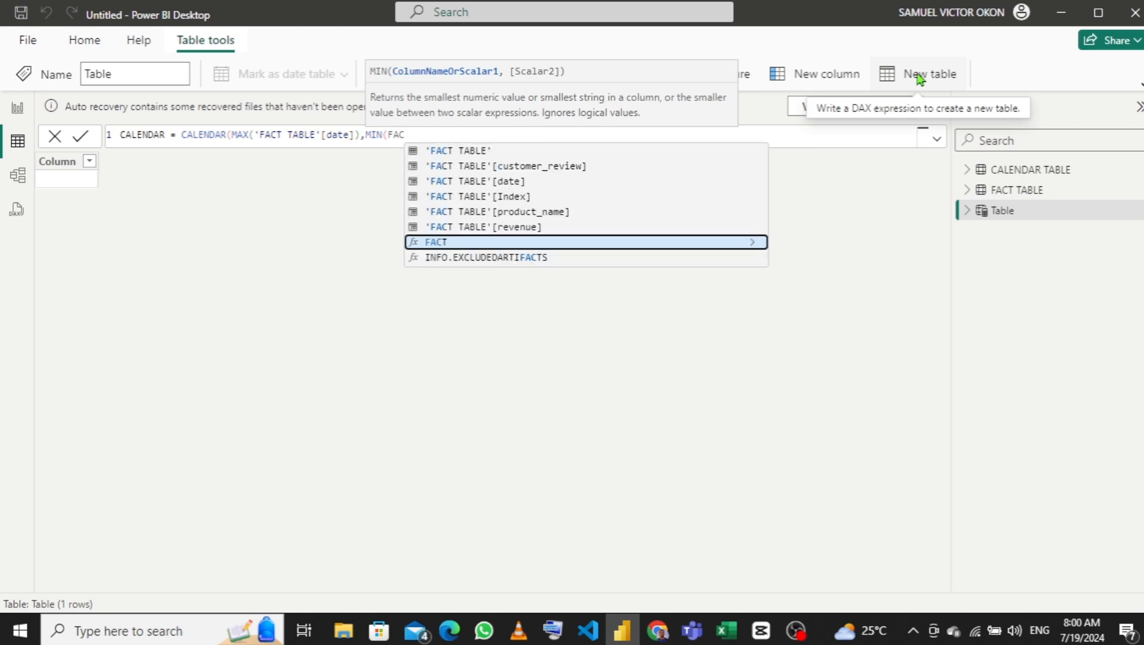
pyautogui.press('Up')
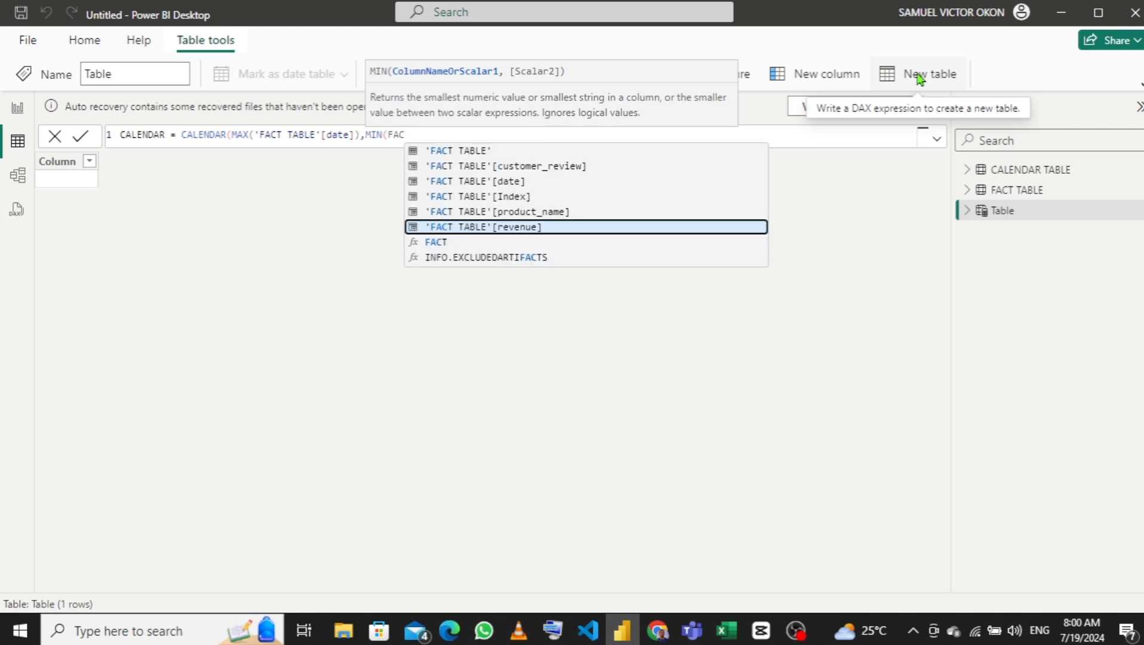
pyautogui.press('Up')
pyautogui.press('Up')
pyautogui.press('Up')
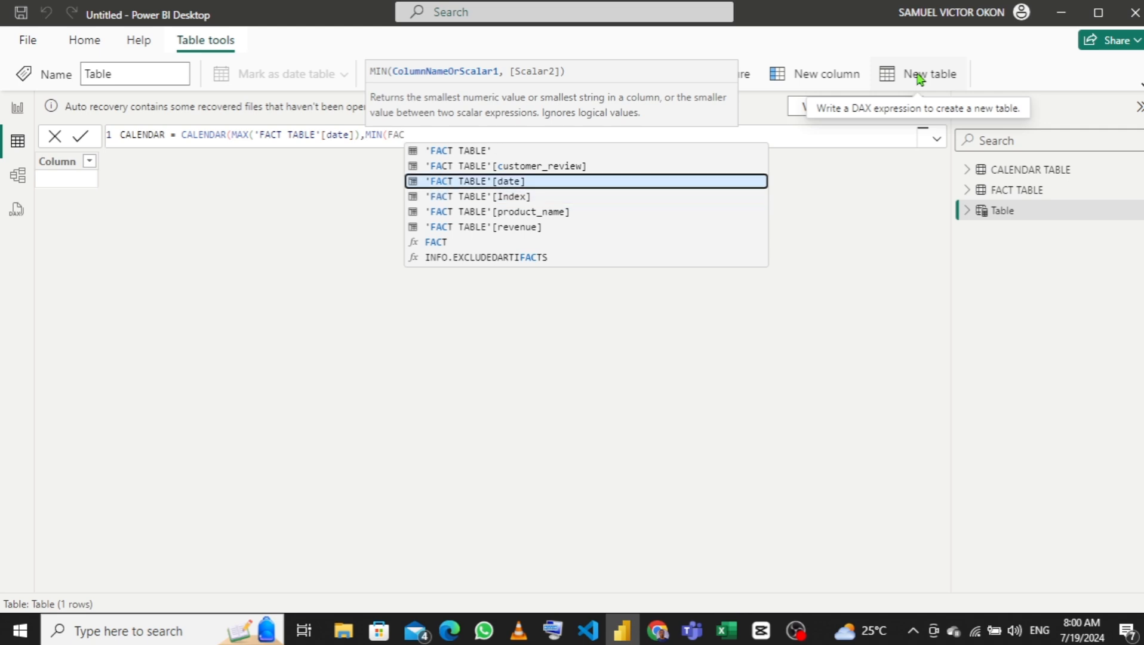
pyautogui.press('Tab')
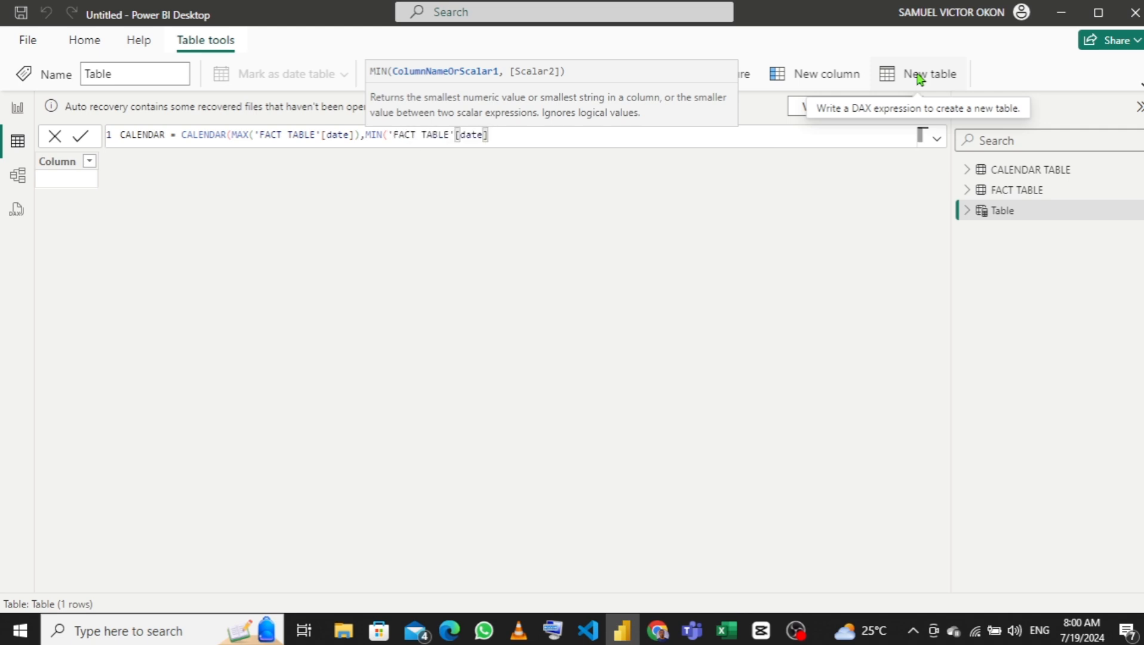
pyautogui.write(')')
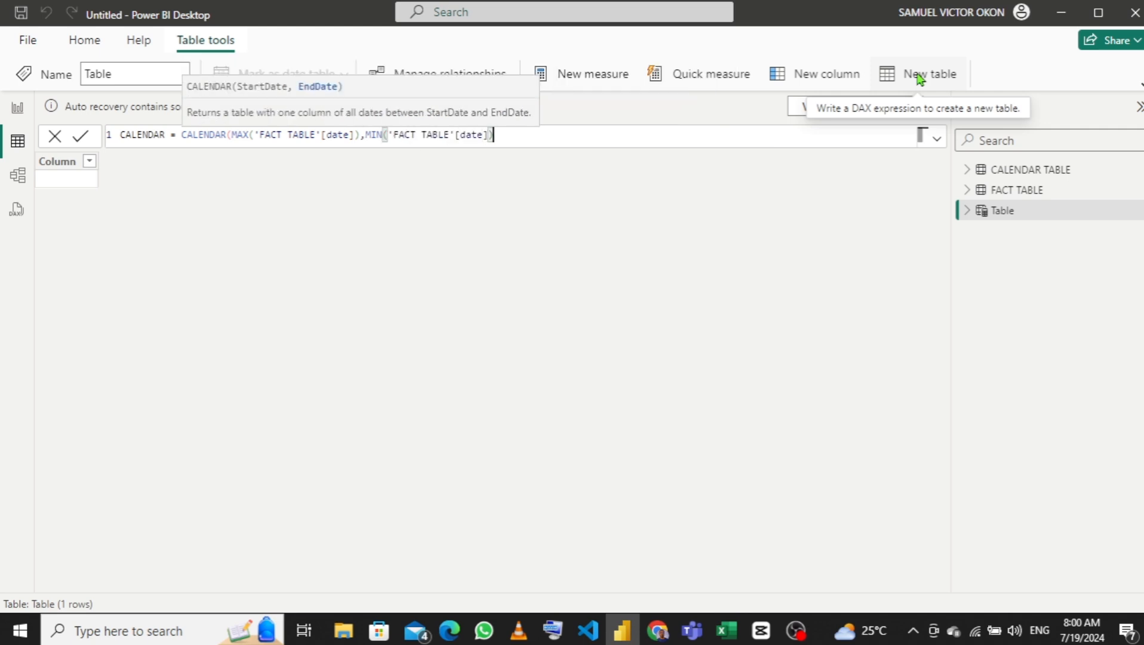
pyautogui.write(')')
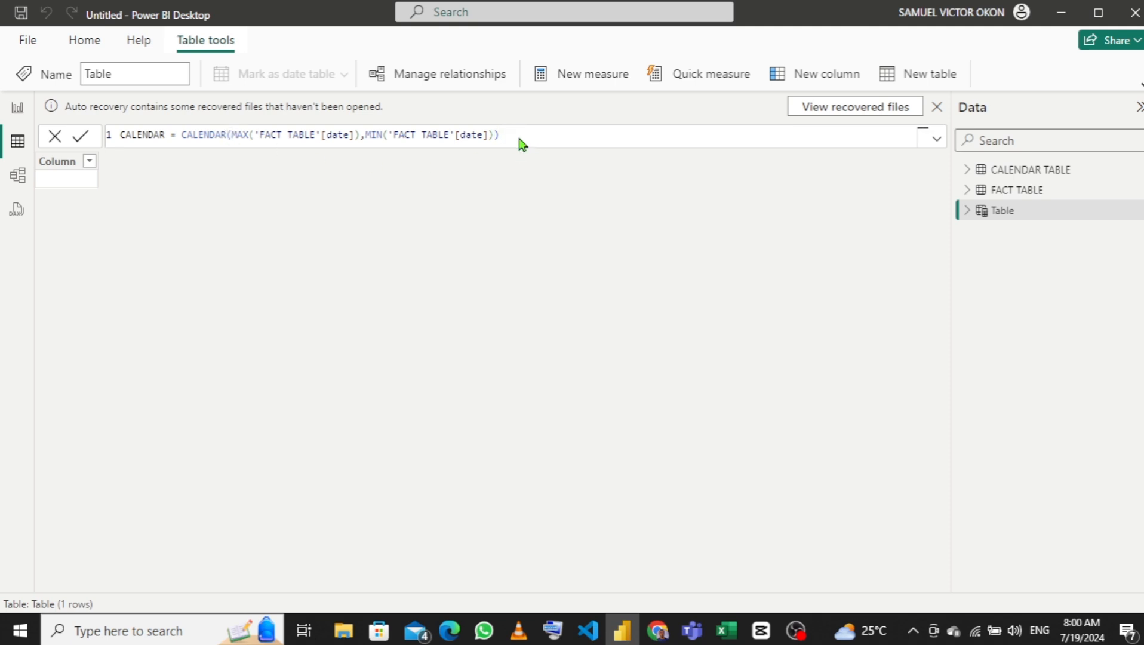
pyautogui.press('Return')
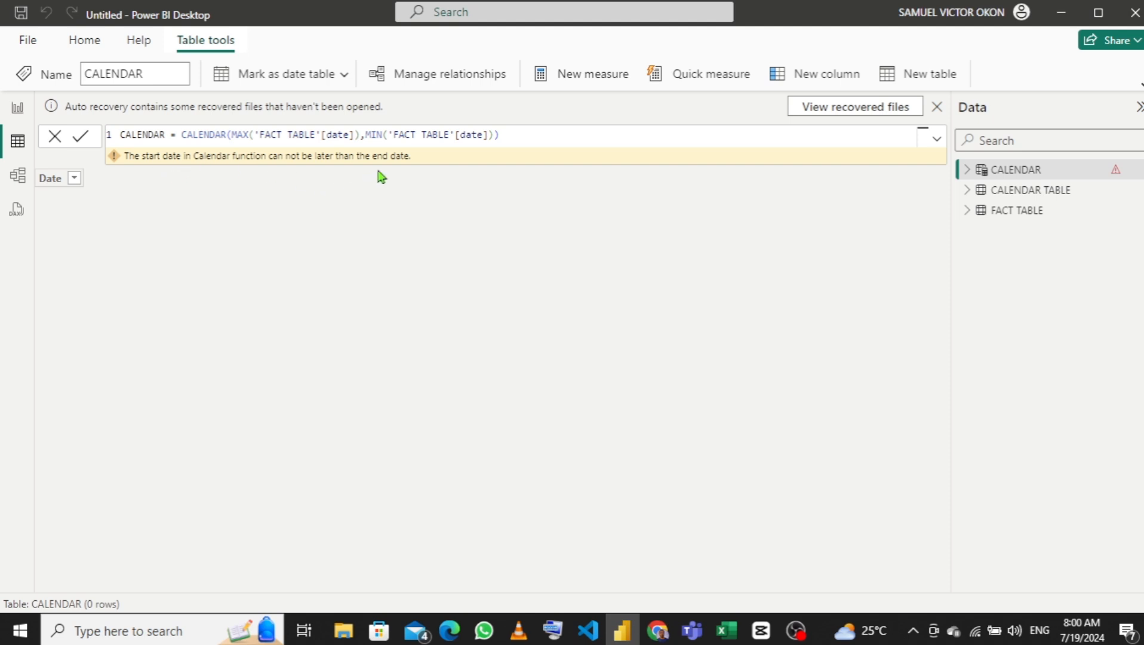
# Step: Swap the functions so the formula is CALENDAR(MIN('FACT TABLE'[date]),MAX('FACT TABLE'[date])) and commit it
pyautogui.doubleClick(247, 137)
pyautogui.write('MIN')
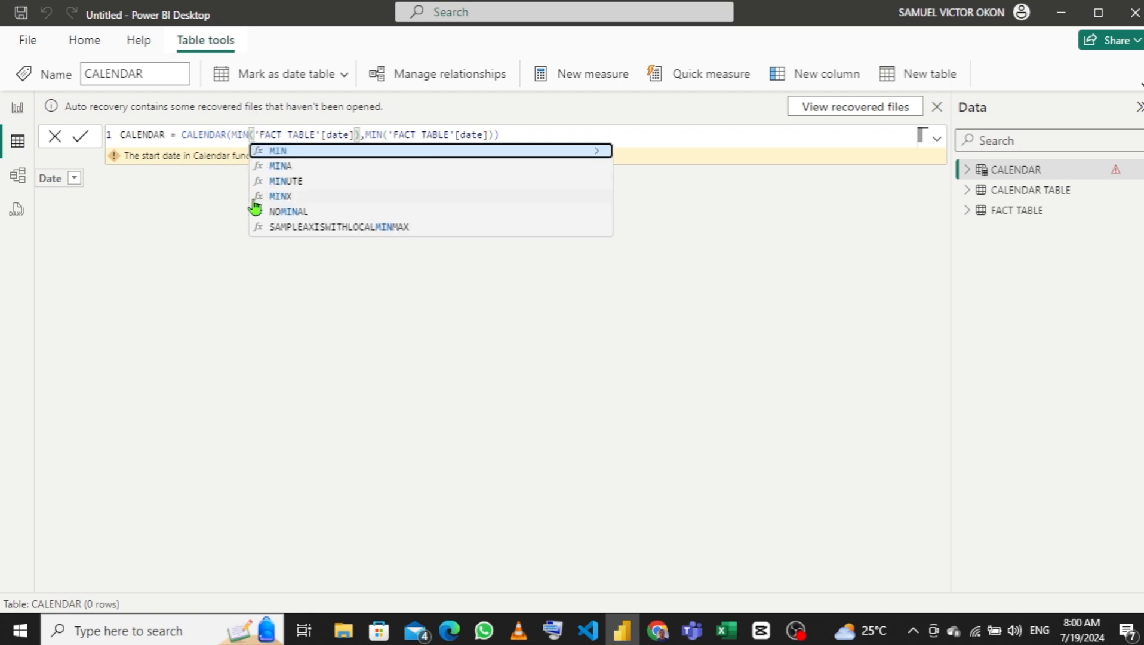
pyautogui.doubleClick(375, 135)
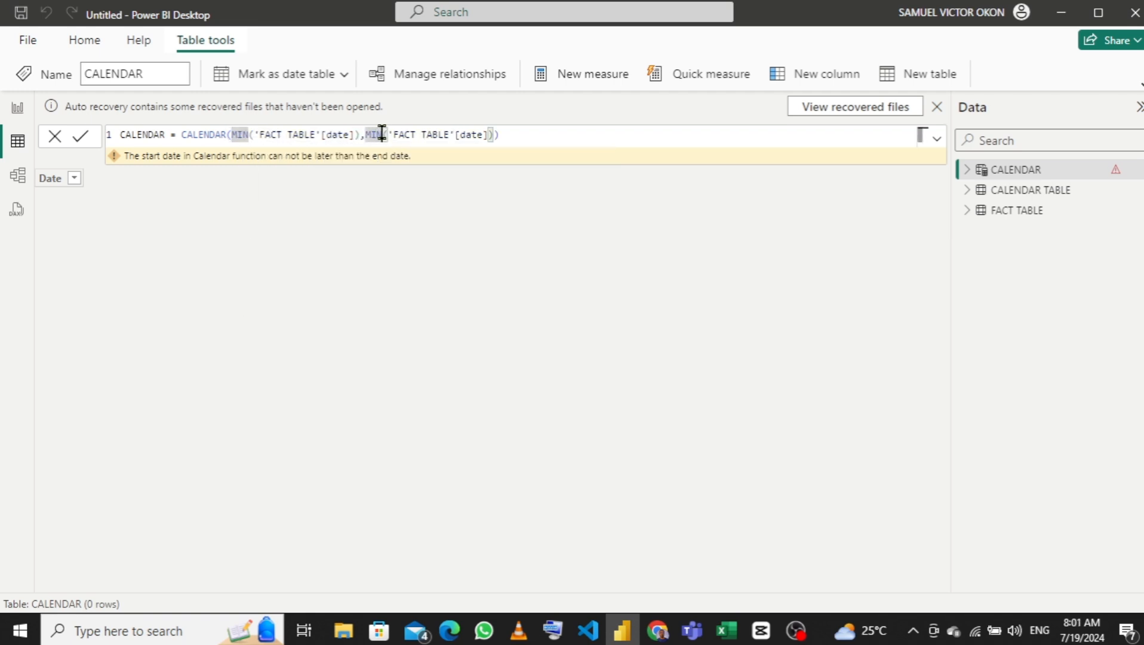
pyautogui.write('MAX')
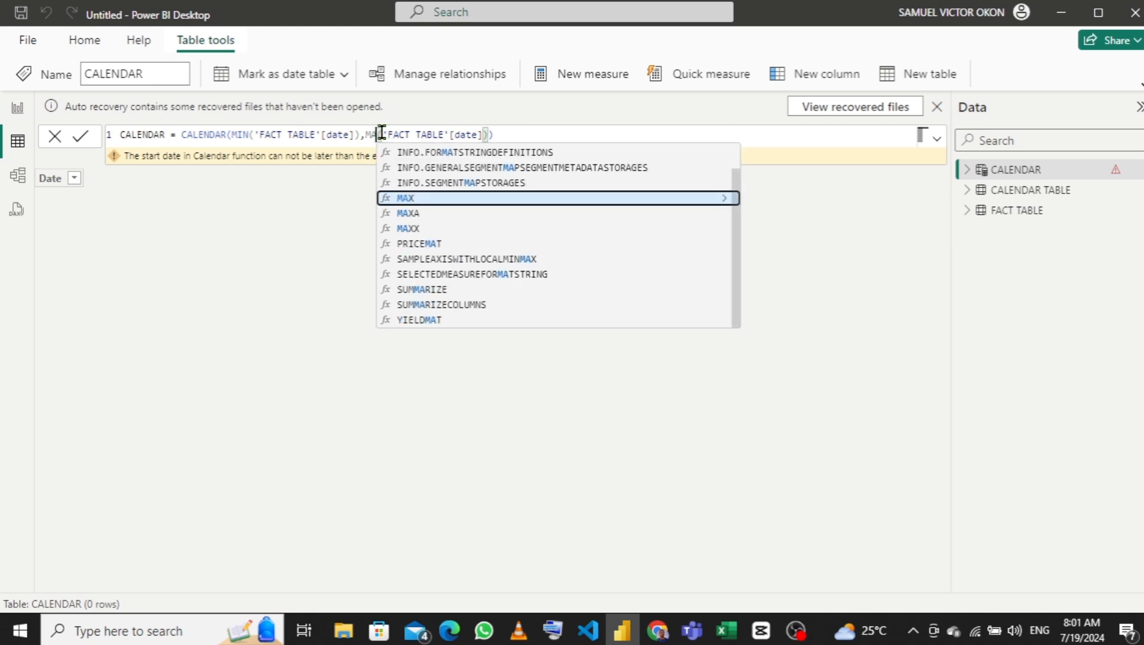
pyautogui.press('Tab')
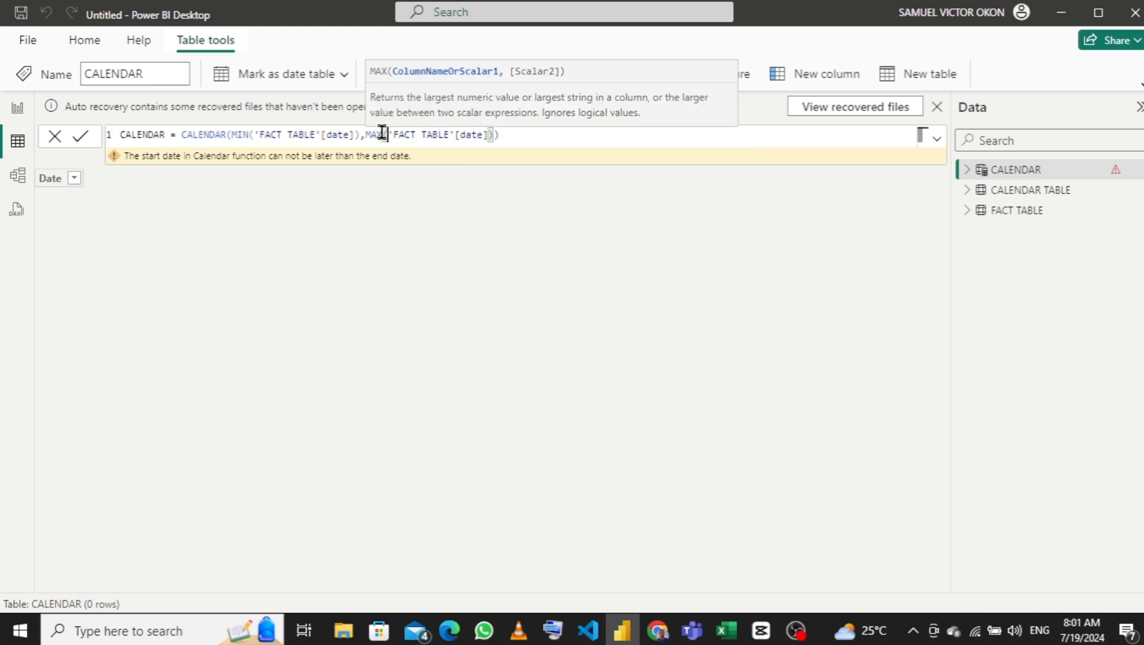
pyautogui.click(541, 138)
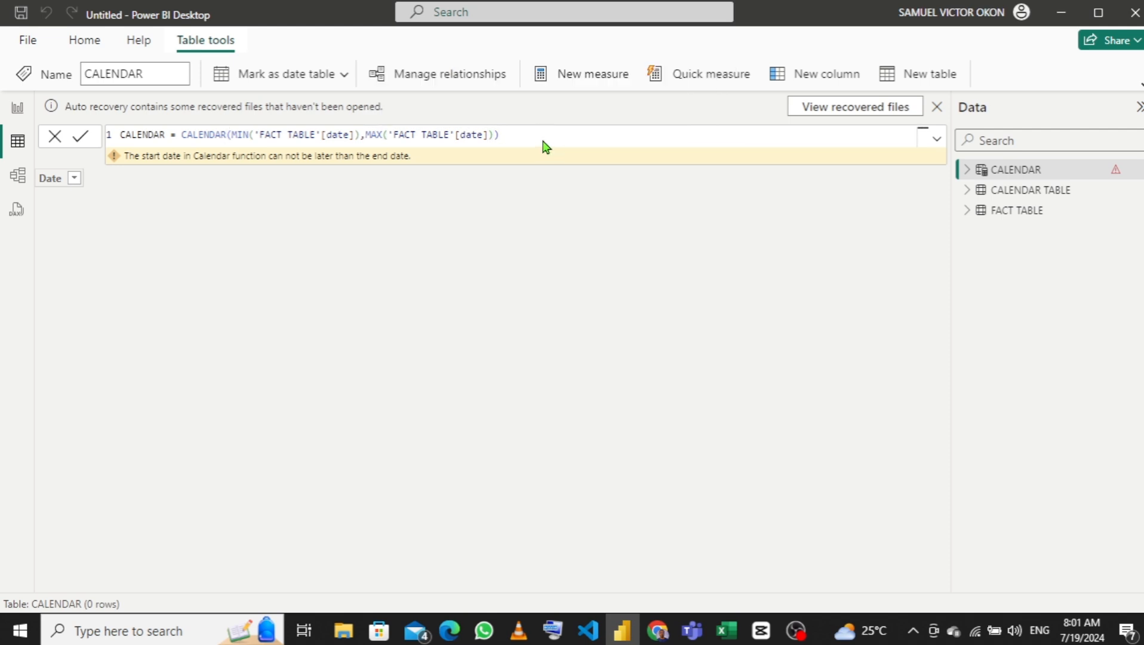
pyautogui.press('Return')
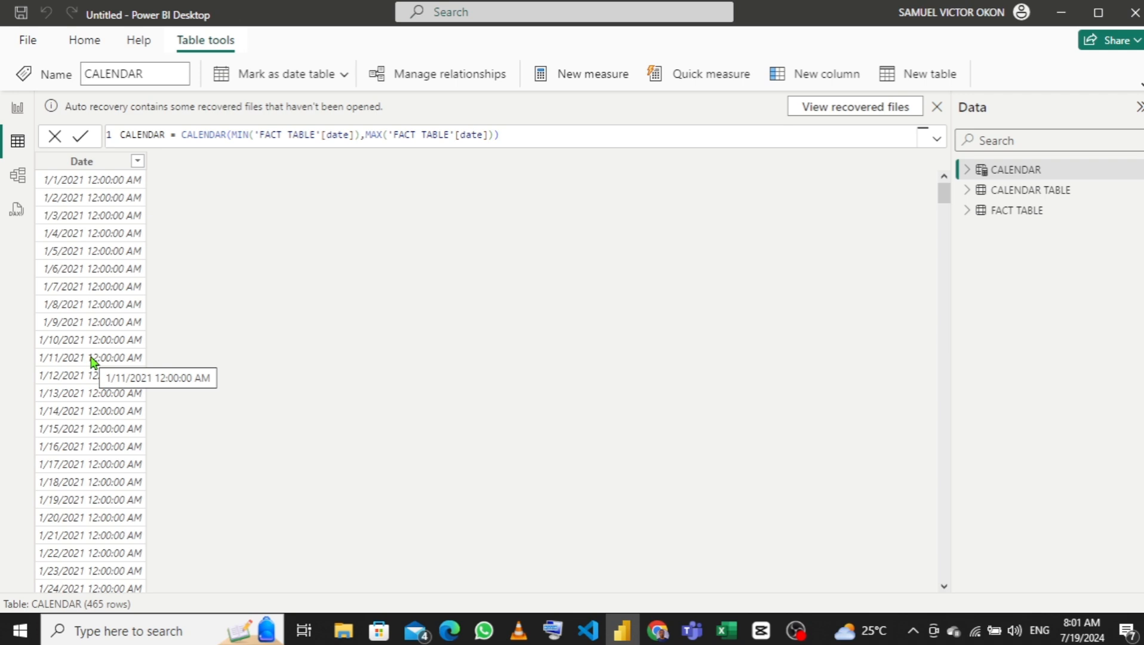
# Step: Start a calculated column named YEAR in the CALENDAR table with the YEAR function
pyautogui.click(811, 76)
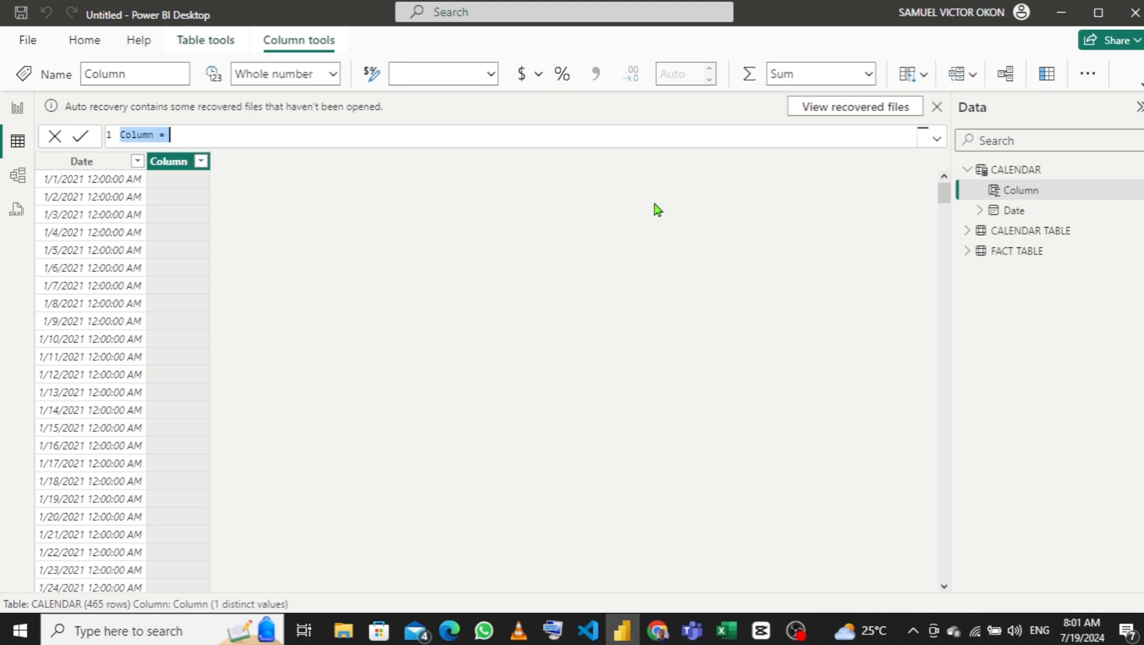
pyautogui.write('YR')
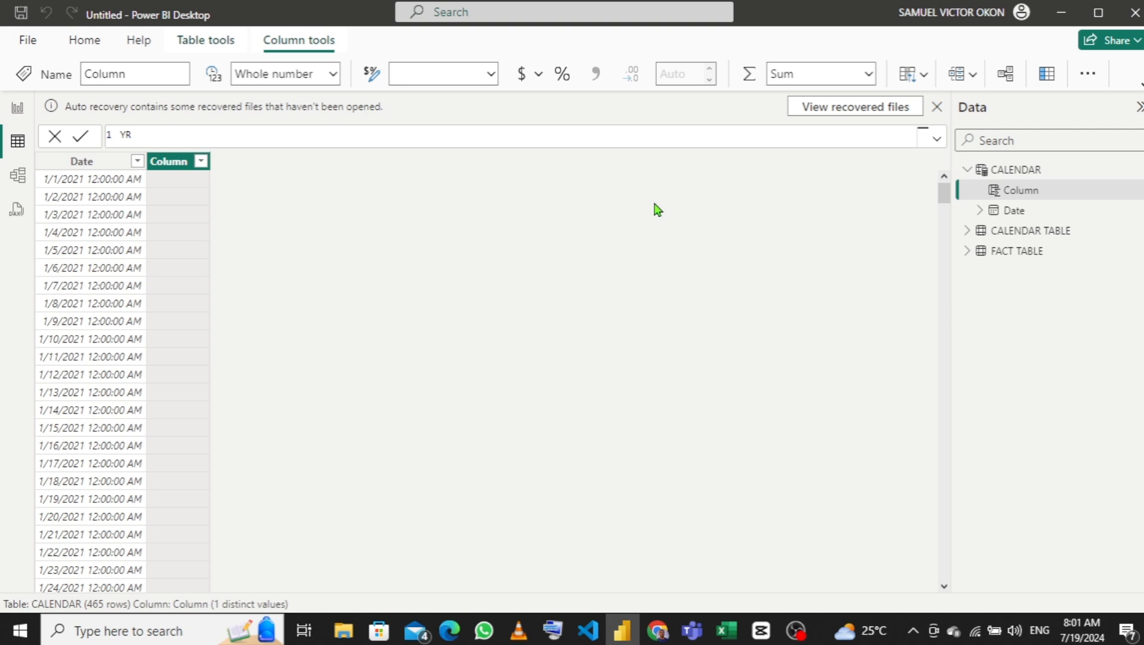
pyautogui.press('BackSpace')
pyautogui.write('EAR = YR')
pyautogui.press('BackSpace')
pyautogui.write('R(')
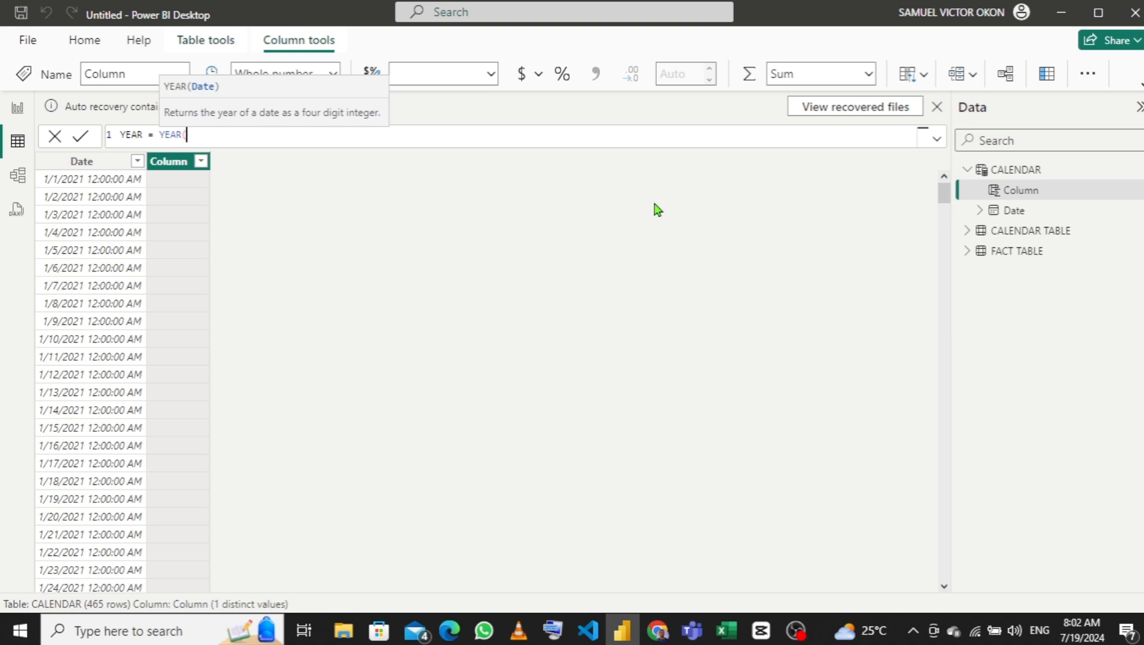
# Step: Complete the YEAR column formula with 'CALENDAR'[Date] and set the column's data type to Text
pyautogui.write('CAL')
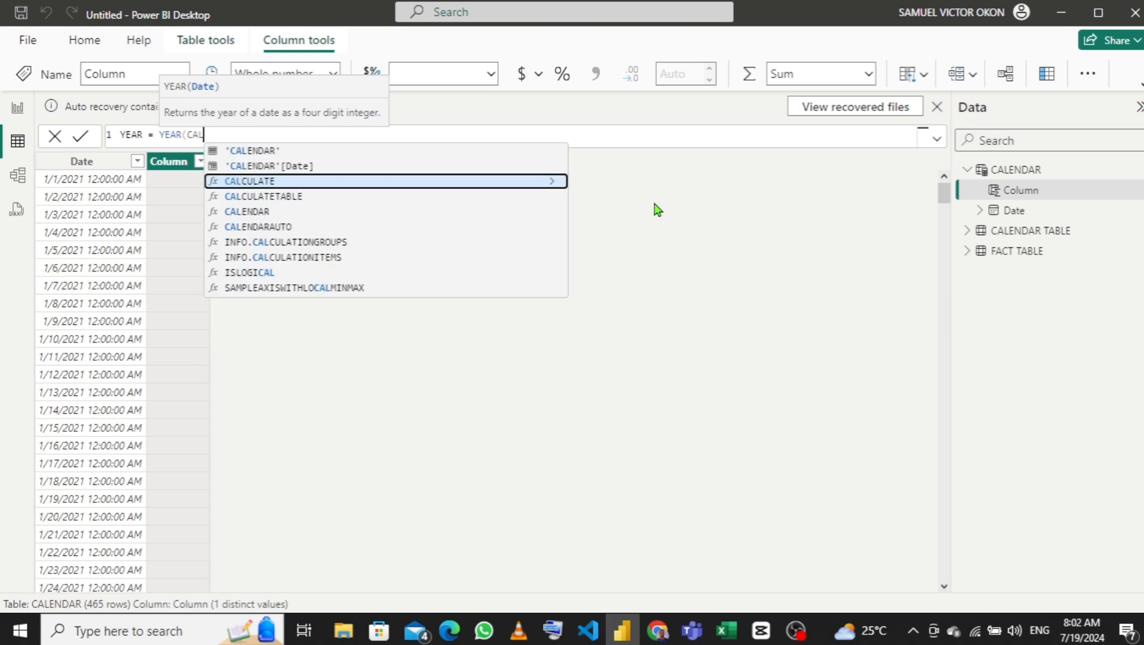
pyautogui.press('Up')
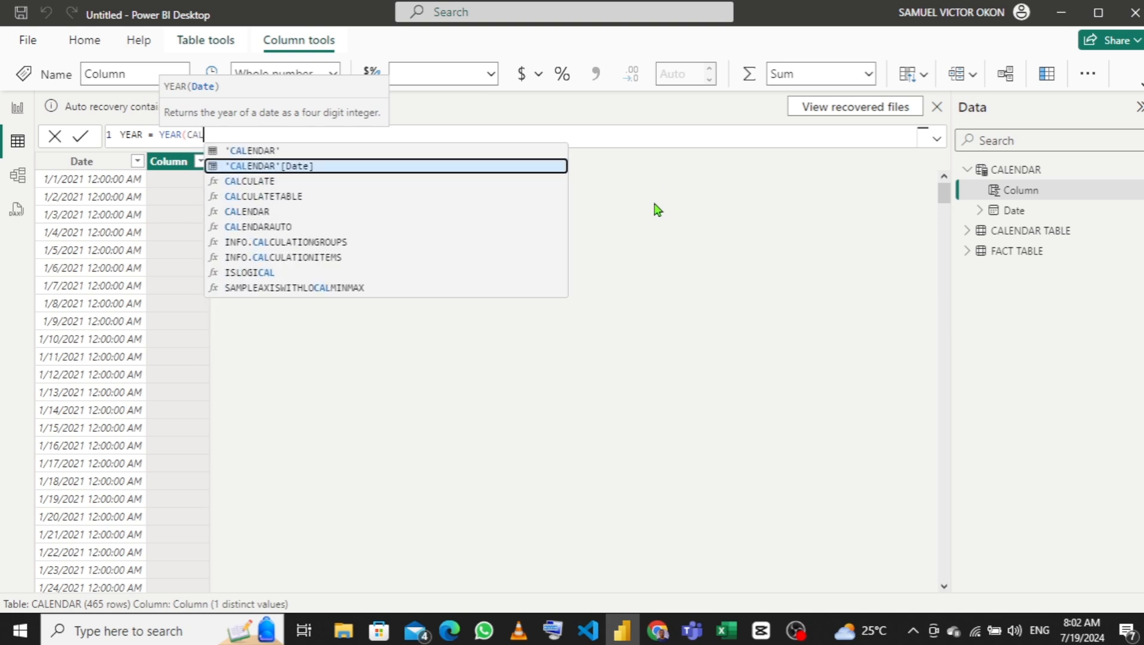
pyautogui.press('Tab')
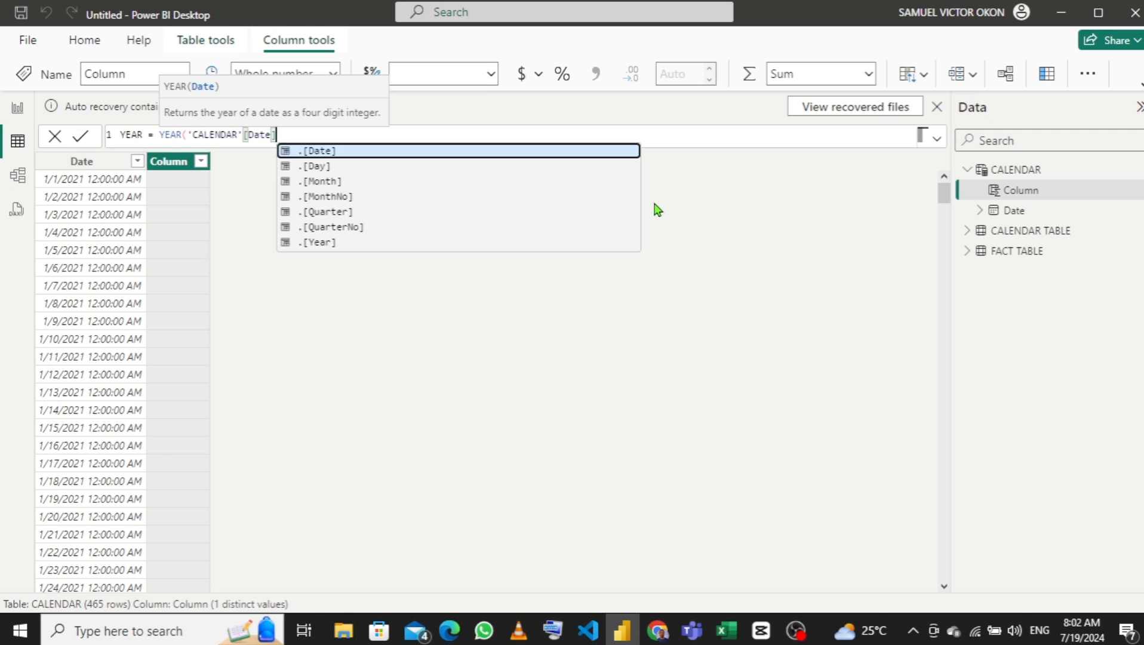
pyautogui.write(')')
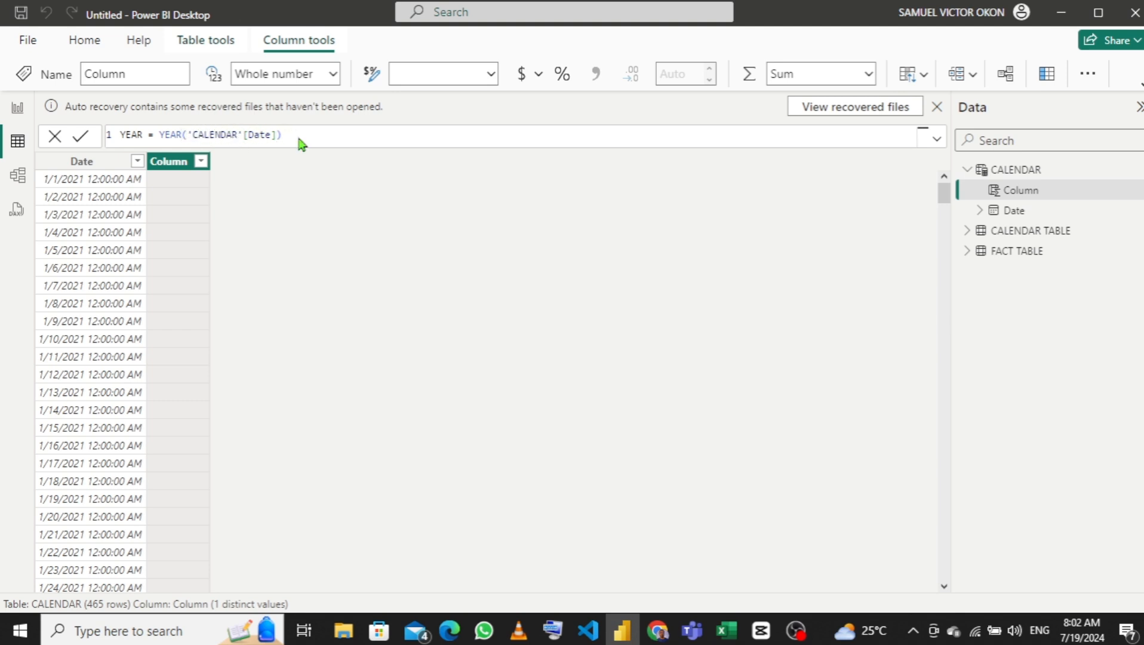
pyautogui.press('Return')
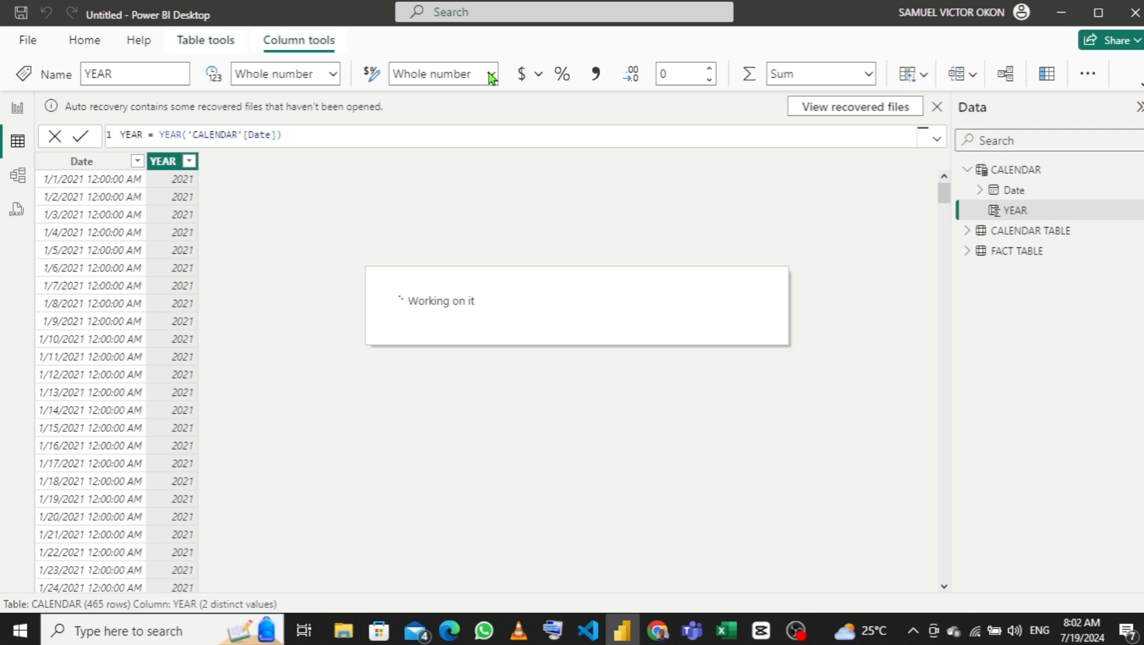
pyautogui.click(334, 75)
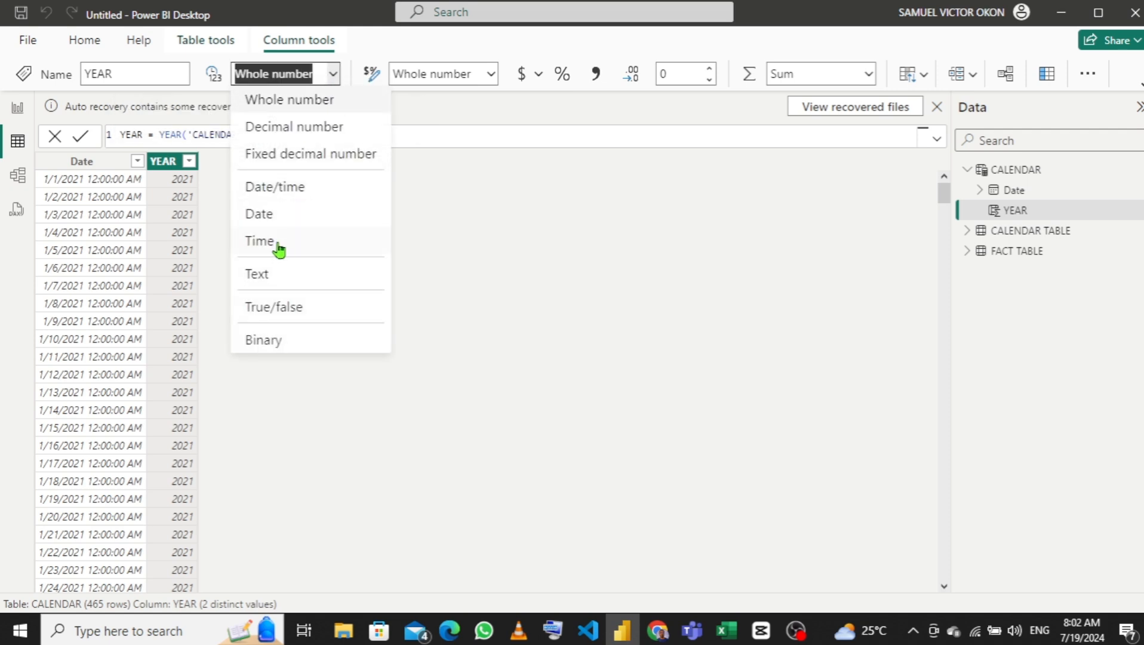
pyautogui.click(274, 274)
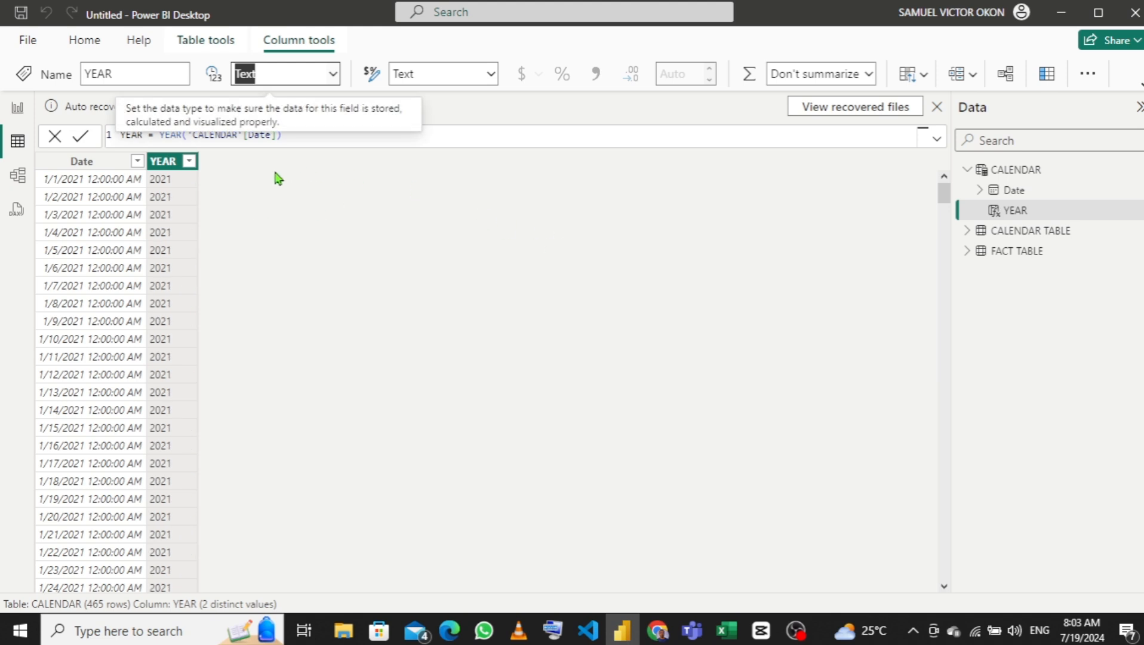
# Step: Start another calculated column named MONTH in the CALENDAR table with the FORMAT function
pyautogui.click(197, 42)
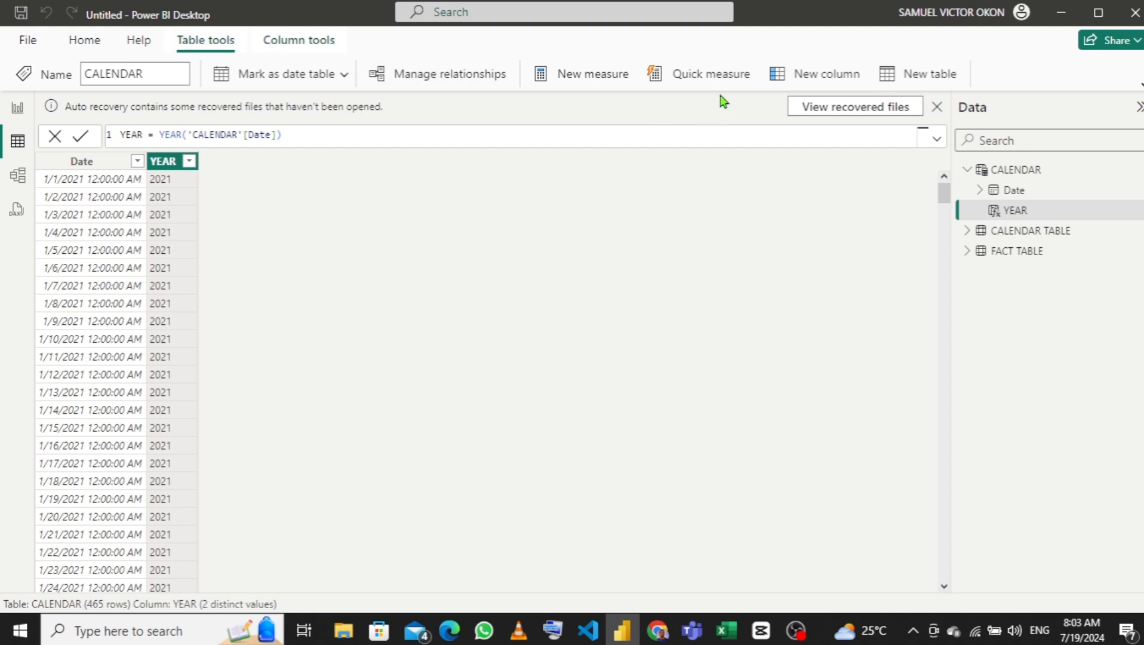
pyautogui.click(806, 84)
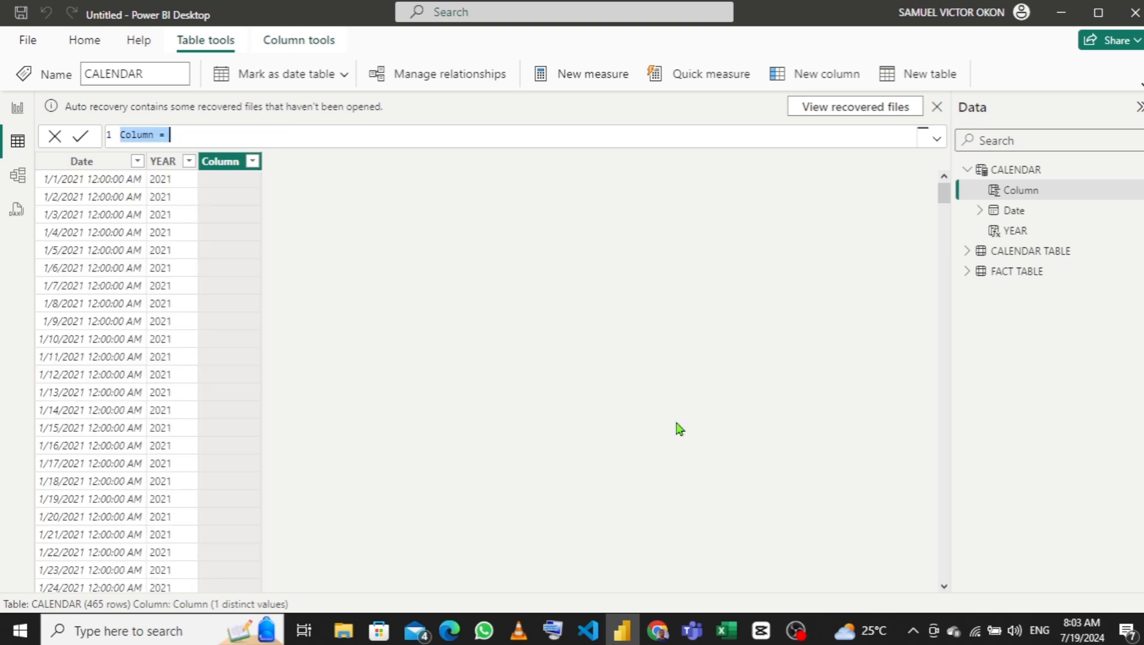
pyautogui.write('MONTH = ')
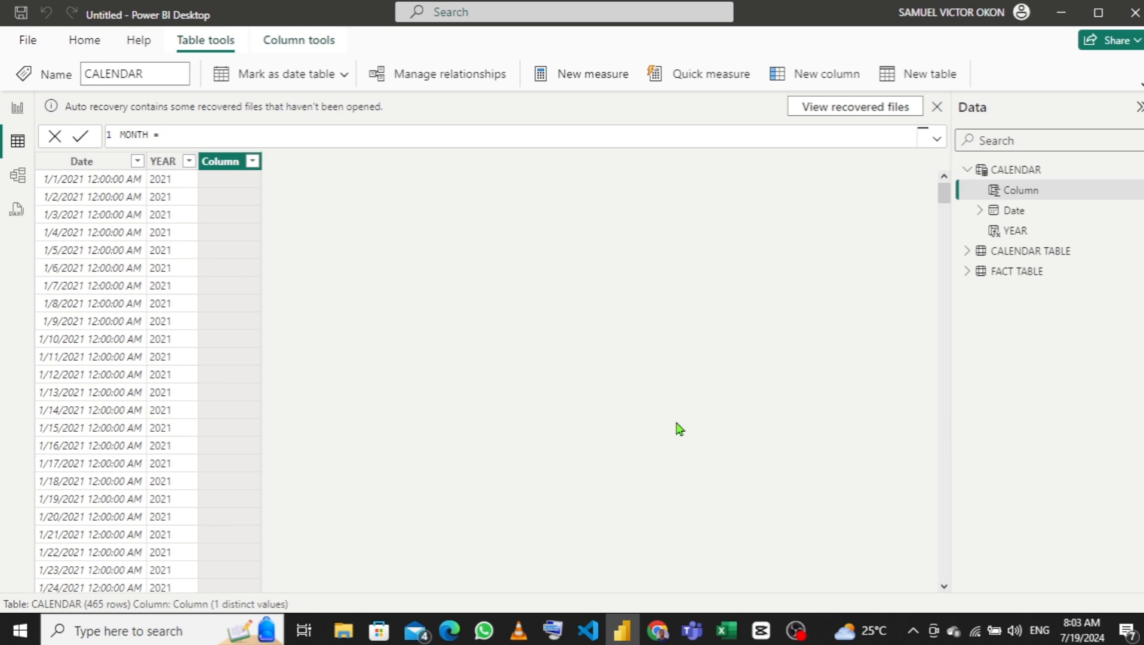
pyautogui.write('FORM')
pyautogui.press('Tab')
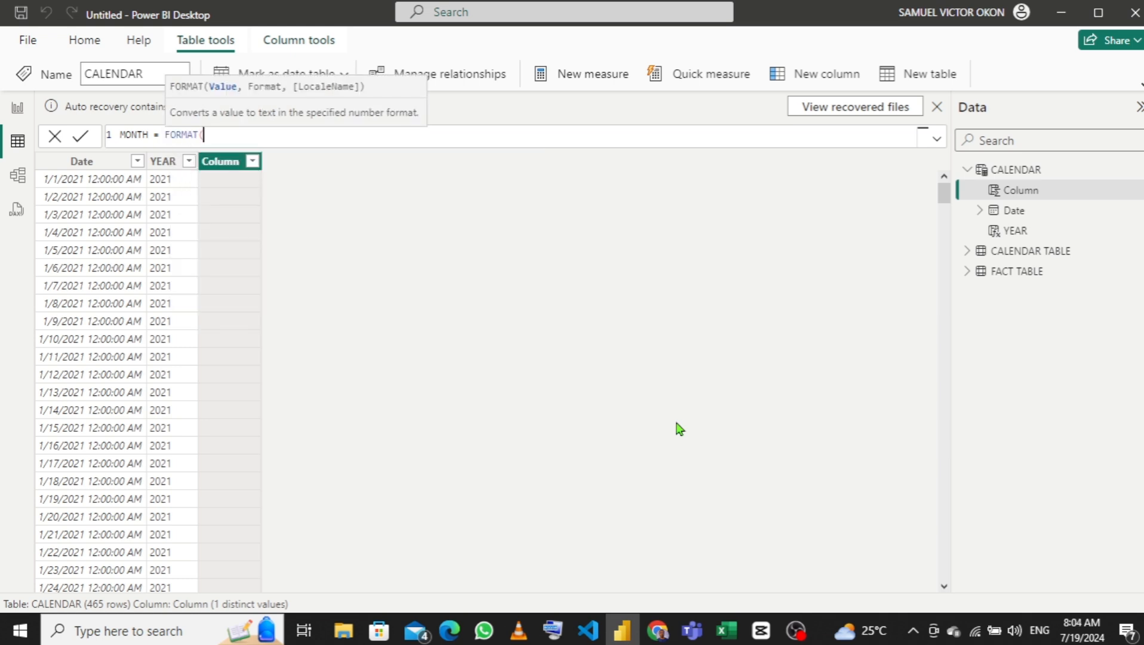
# Step: Complete the MONTH column formula with 'CALENDAR'[Date] and the format "mmm", and commit it
pyautogui.write('C')
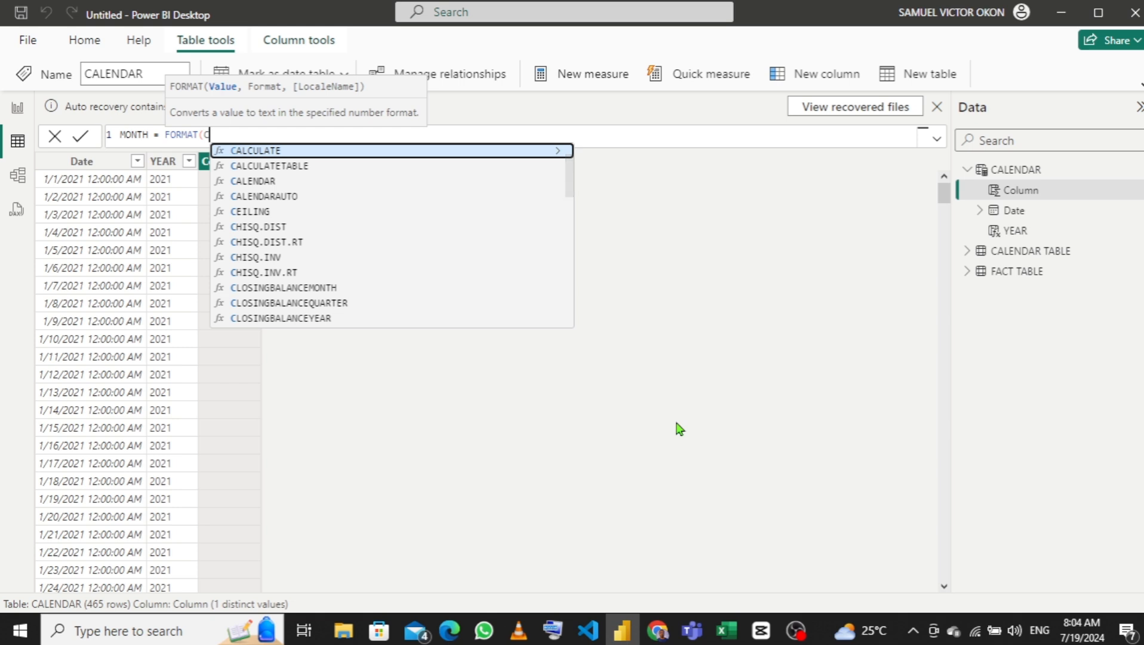
pyautogui.write('A')
pyautogui.press('Up')
pyautogui.press('Up')
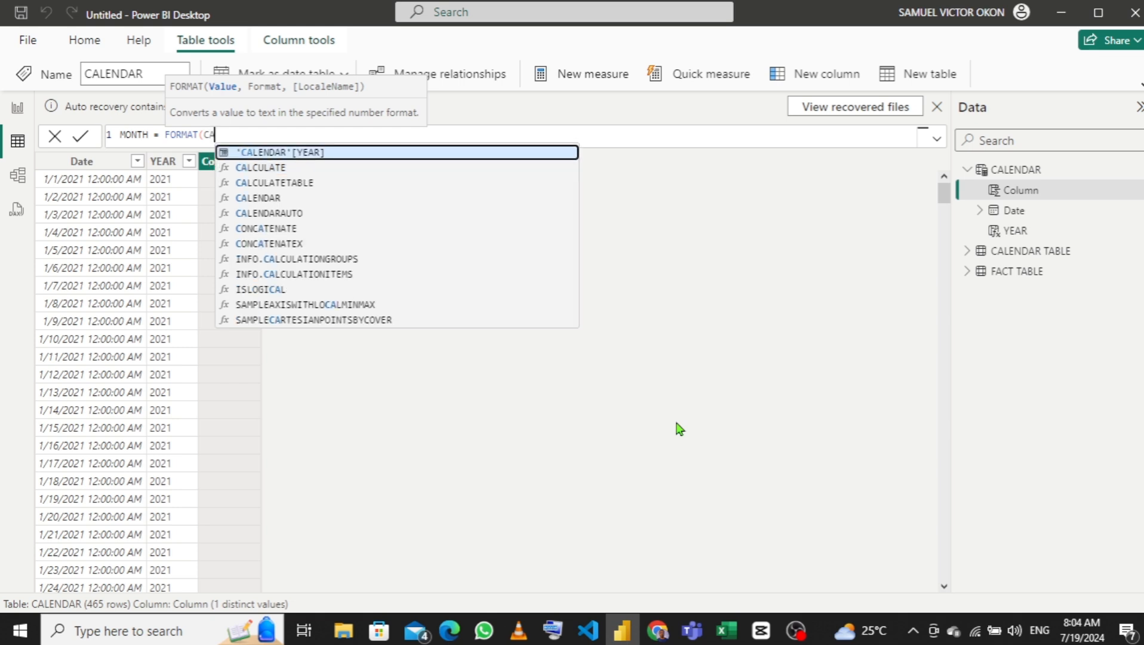
pyautogui.press('Down')
pyautogui.press('Up')
pyautogui.press('Tab')
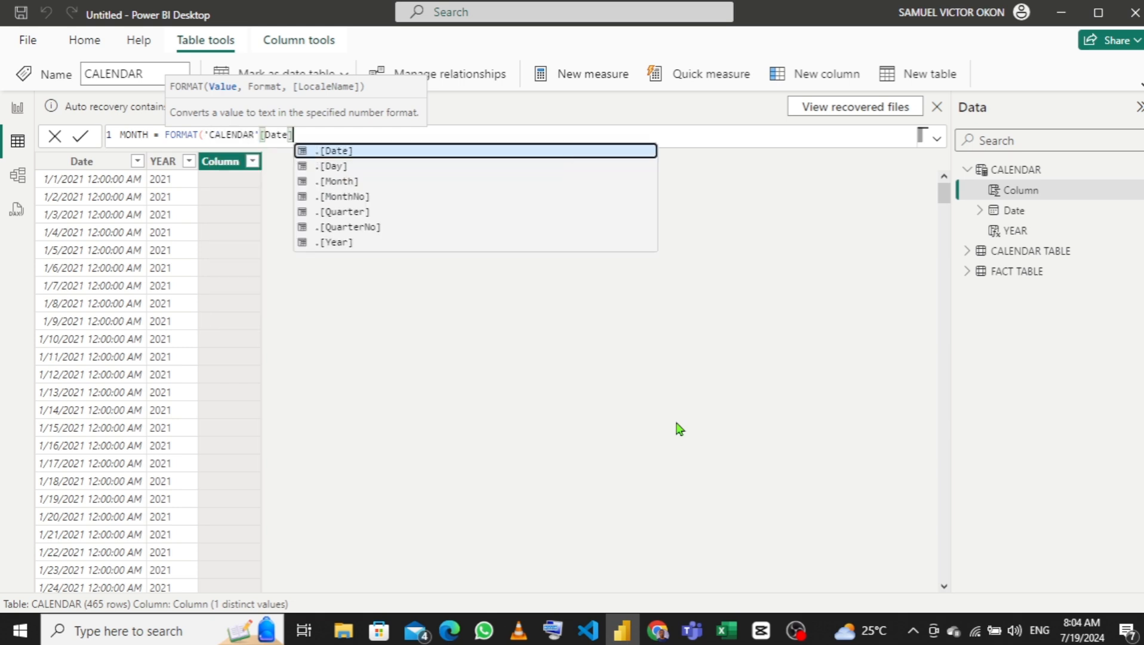
pyautogui.write(',')
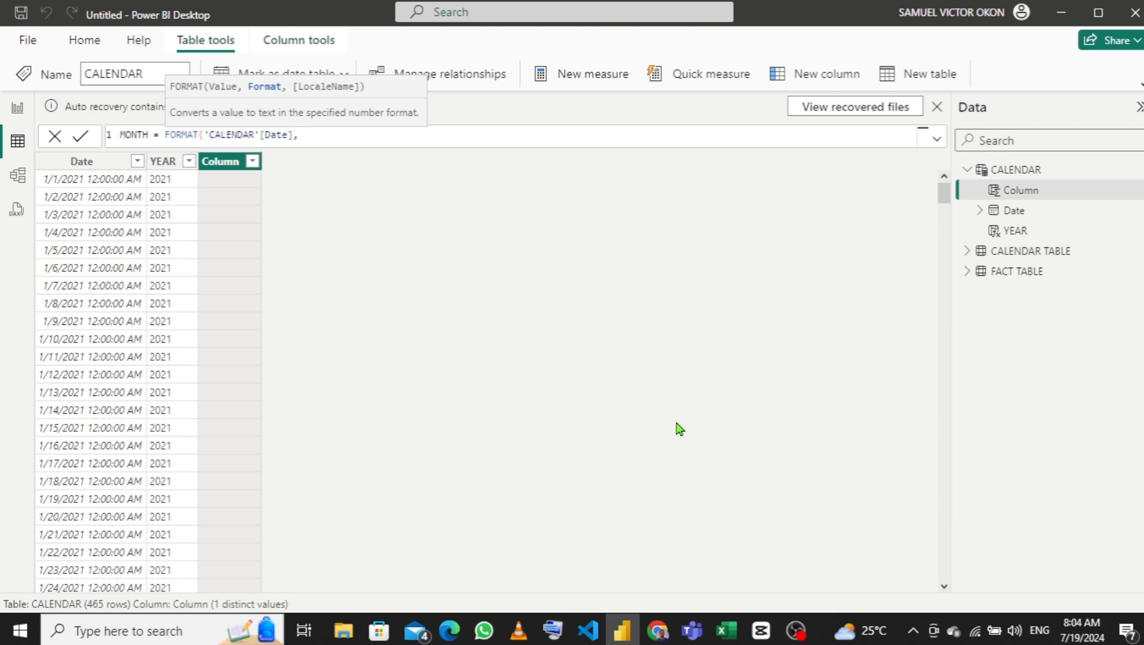
pyautogui.write('"mmm")')
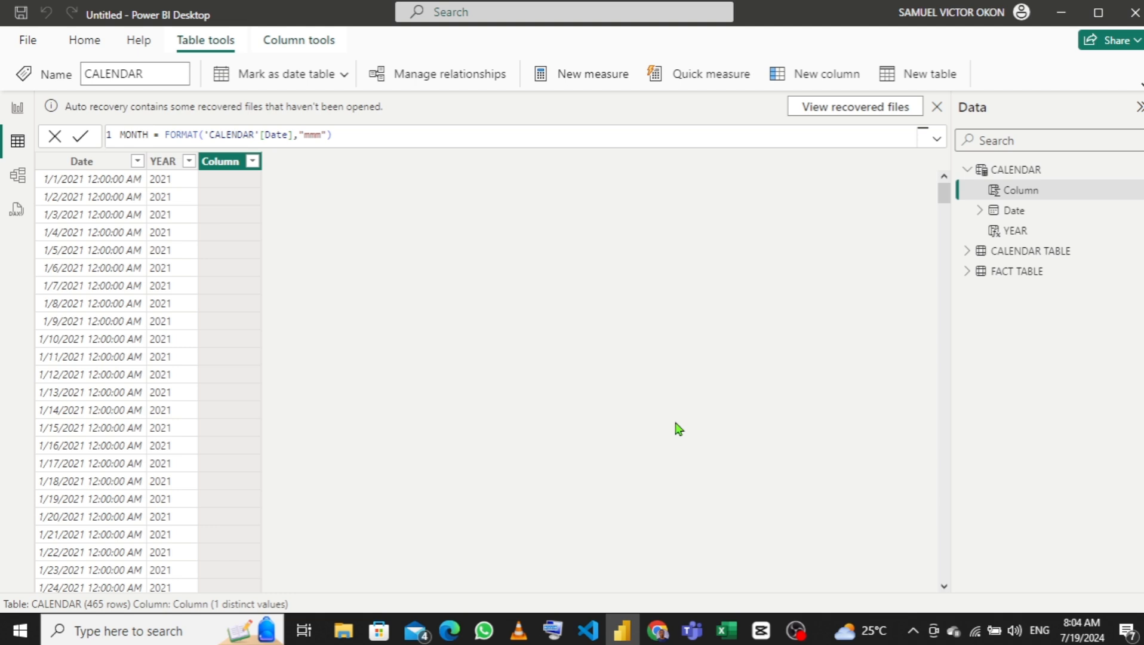
pyautogui.press('Return')
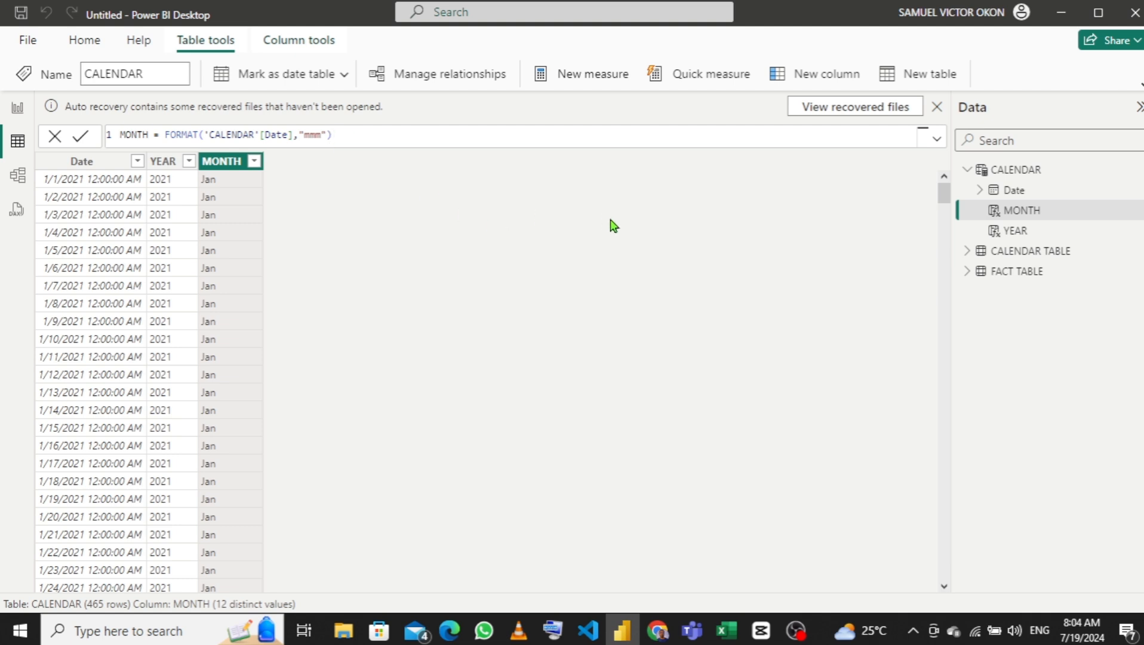
# Step: Start a calculated column named DAY in the CALENDAR table with the FORMAT function
pyautogui.click(801, 77)
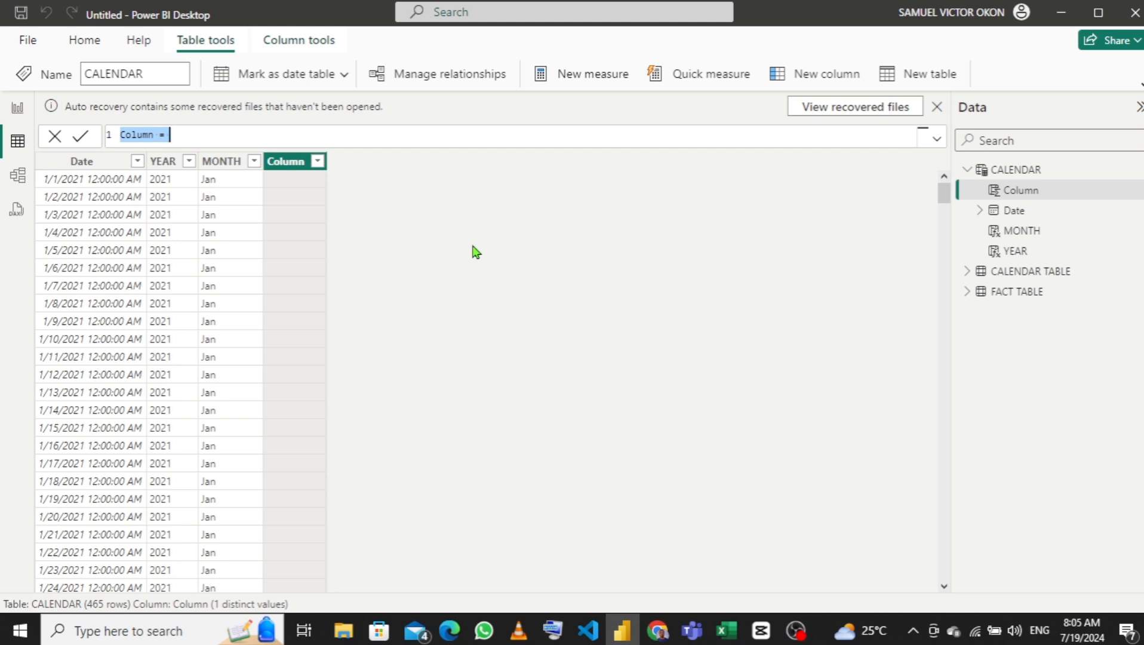
pyautogui.write('dA')
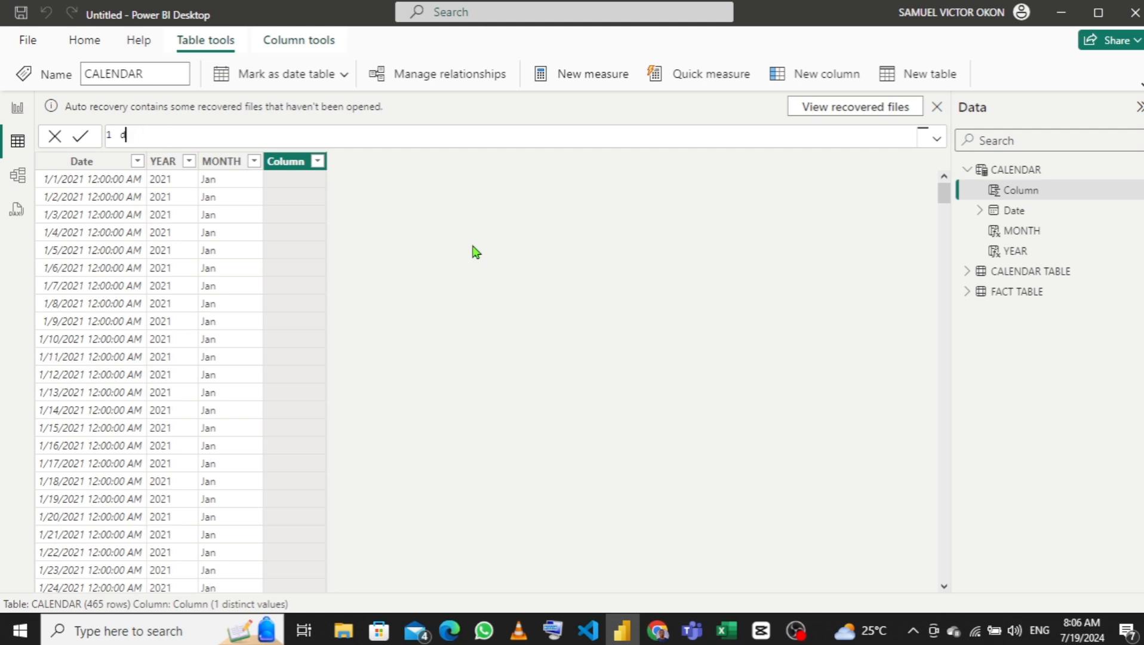
pyautogui.press('BackSpace')
pyautogui.press('BackSpace')
pyautogui.write('DAY = FOR')
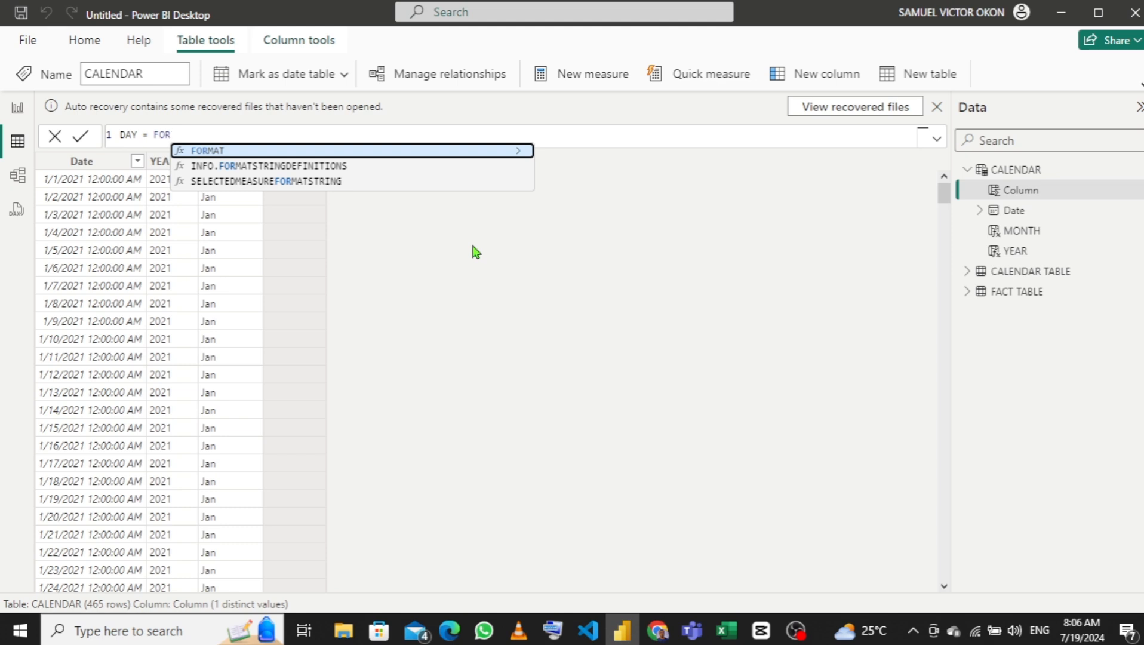
pyautogui.press('Tab')
# Step: Complete the DAY column formula with 'CALENDAR'[Date] and the format "DDD", and commit it
pyautogui.write('CAL')
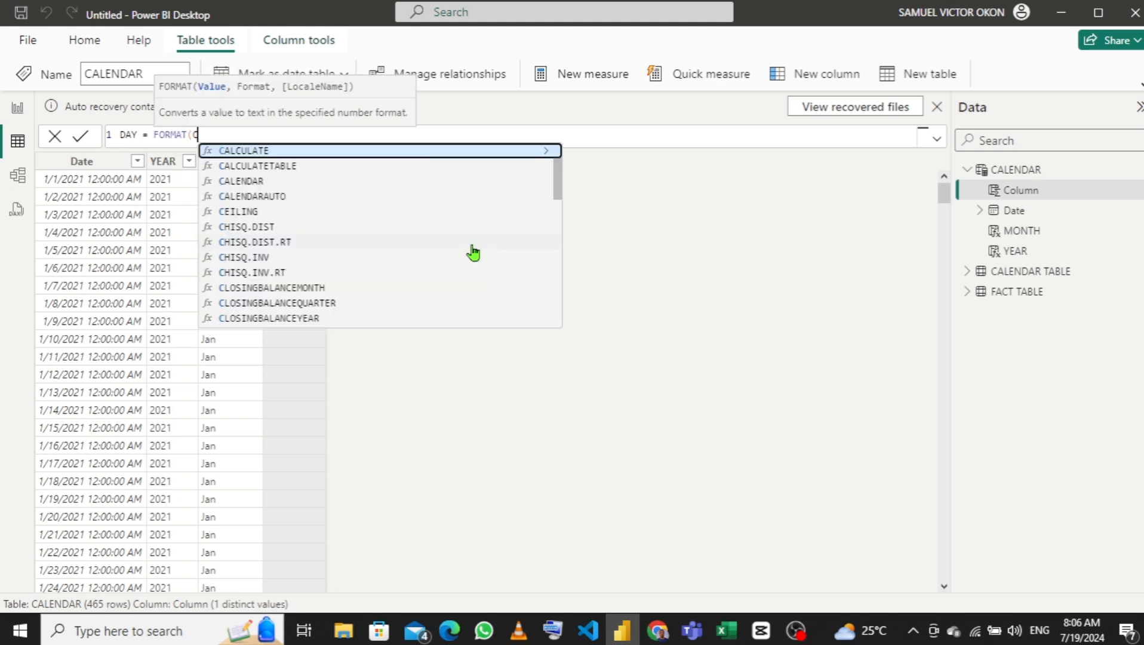
pyautogui.press('Up')
pyautogui.press('Up')
pyautogui.press('Up')
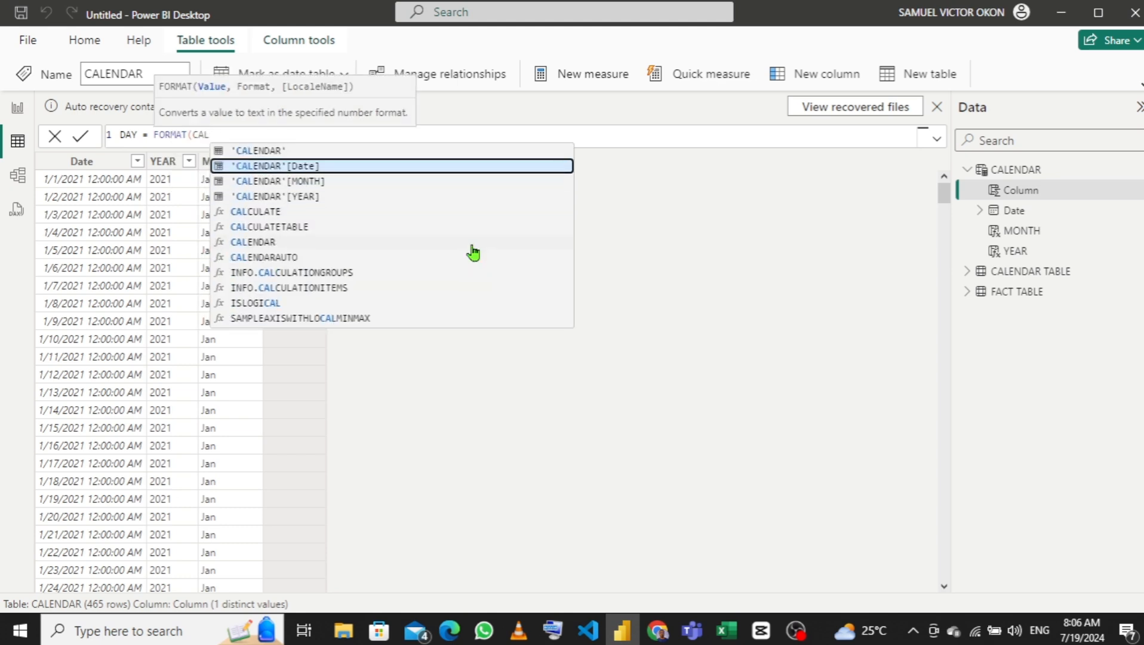
pyautogui.press('Tab')
pyautogui.write(', ')
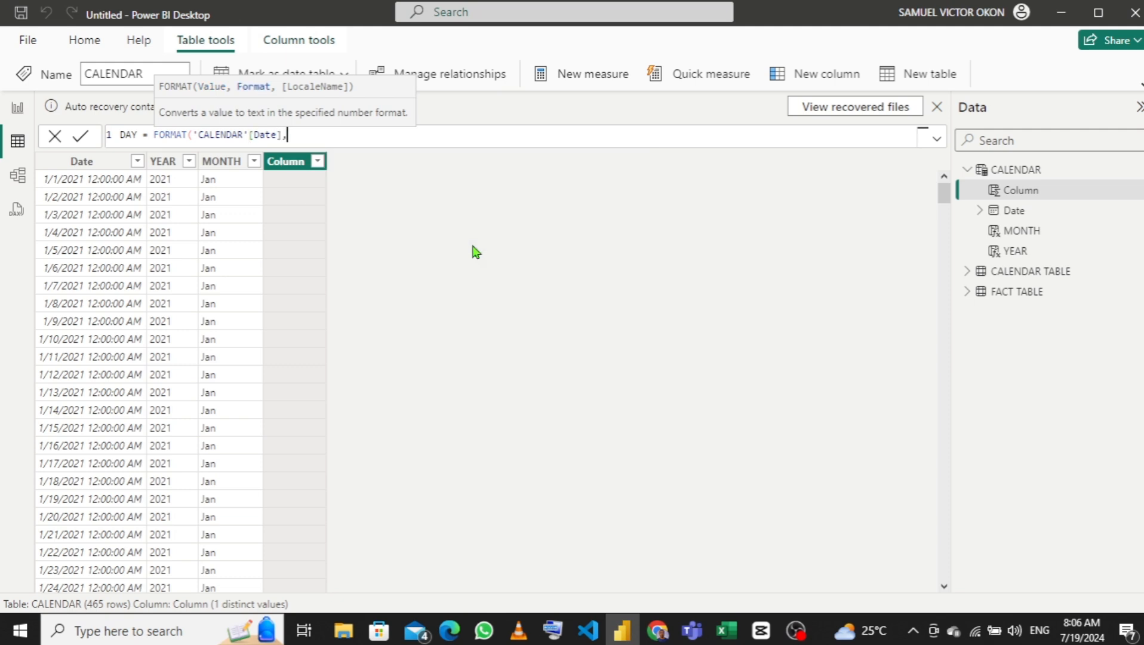
pyautogui.write('"DDD")')
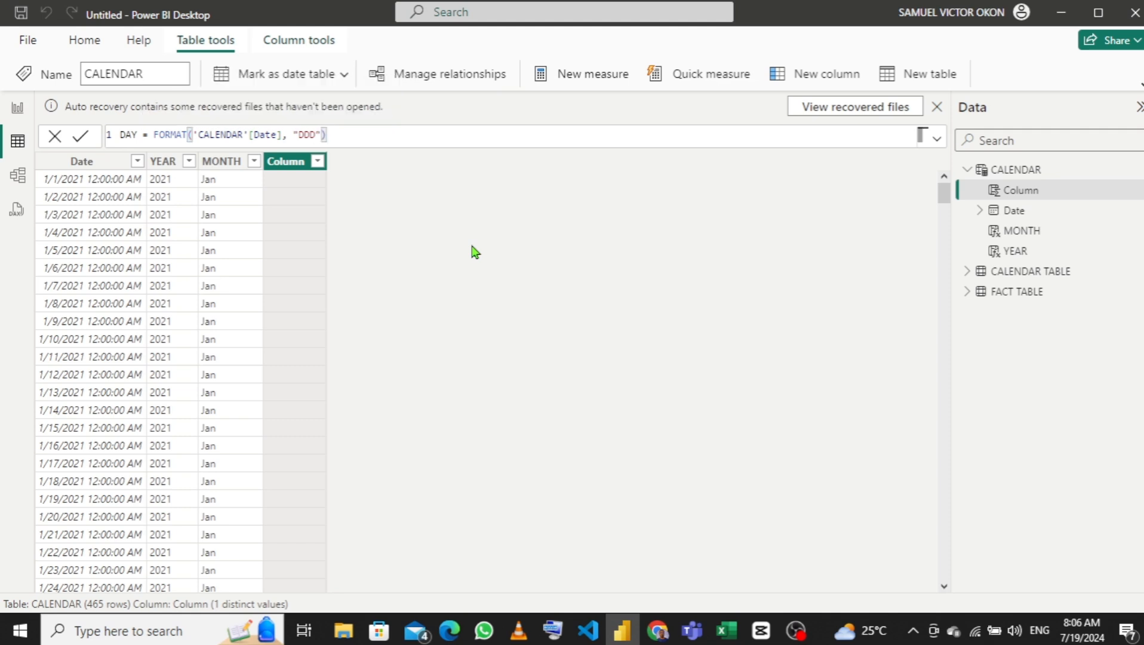
pyautogui.press('Return')
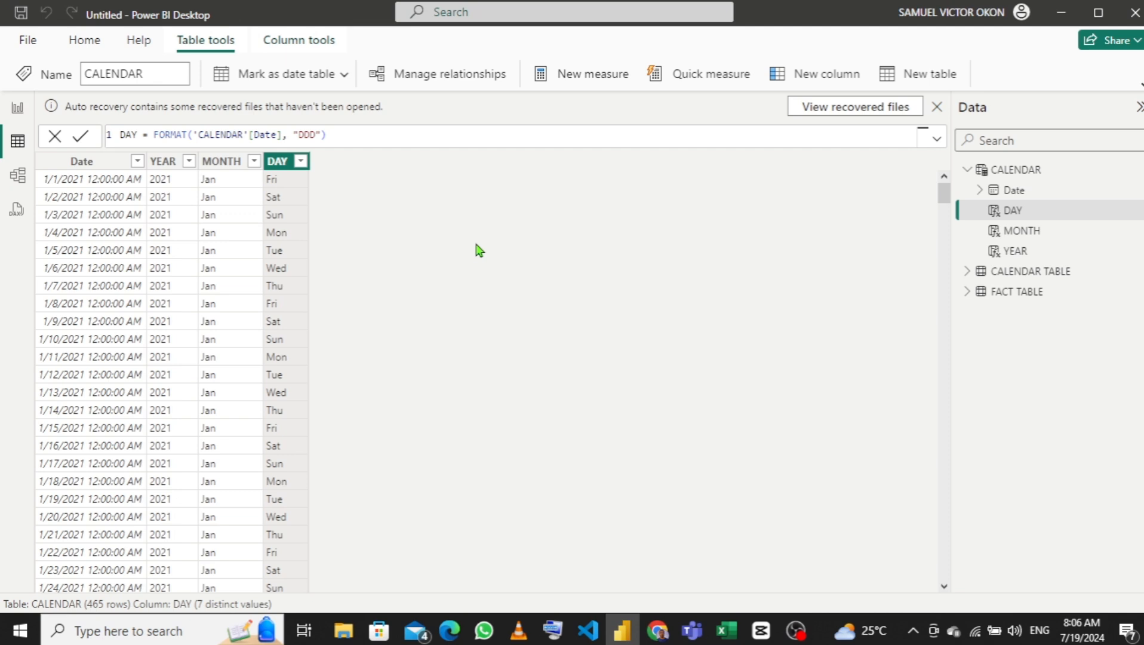
# Step: In the model view, place the CALENDAR table below CALENDAR TABLE and relate its Date column to the date column of FACT TABLE
pyautogui.click(13, 183)
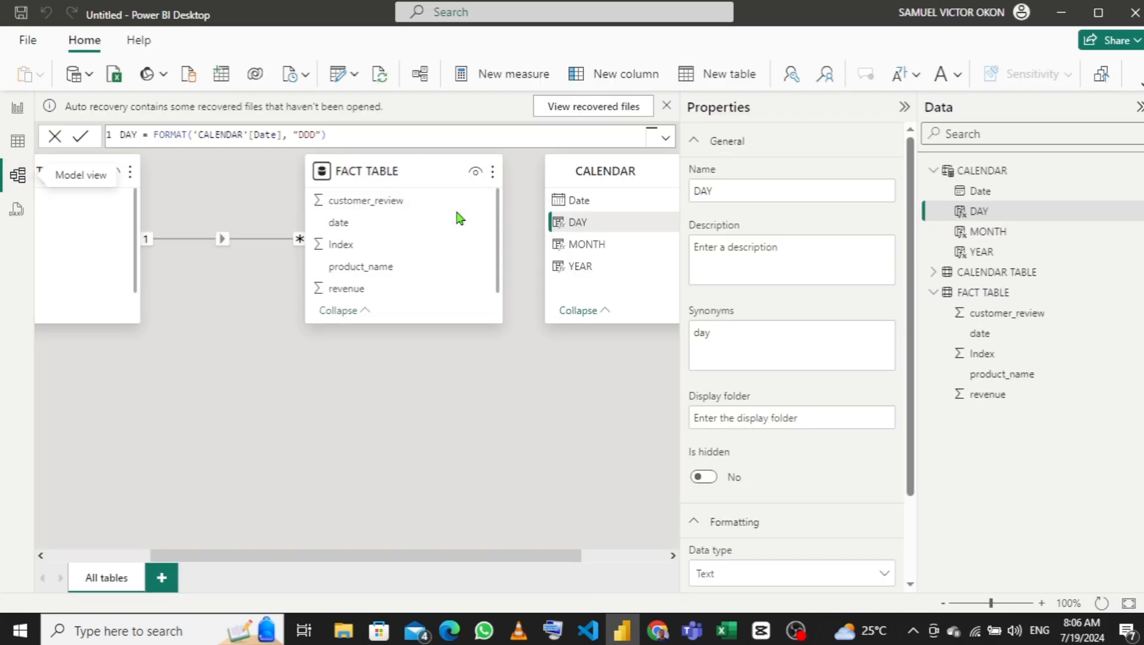
pyautogui.moveTo(609, 165); pyautogui.dragTo(233, 399)
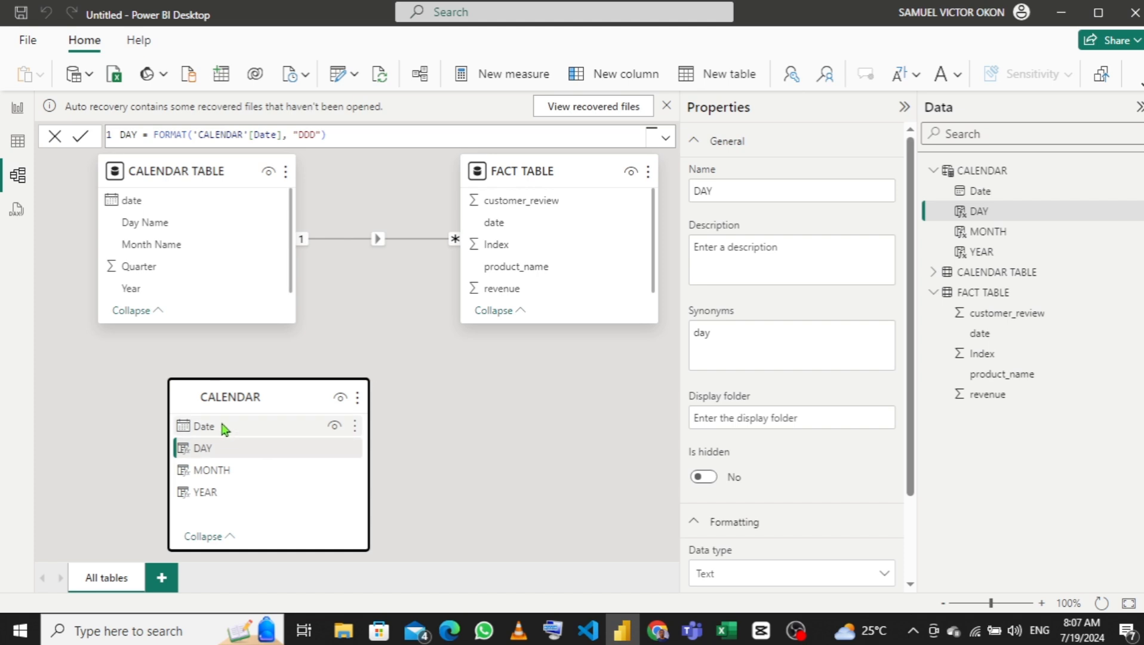
pyautogui.moveTo(223, 428); pyautogui.dragTo(519, 229)
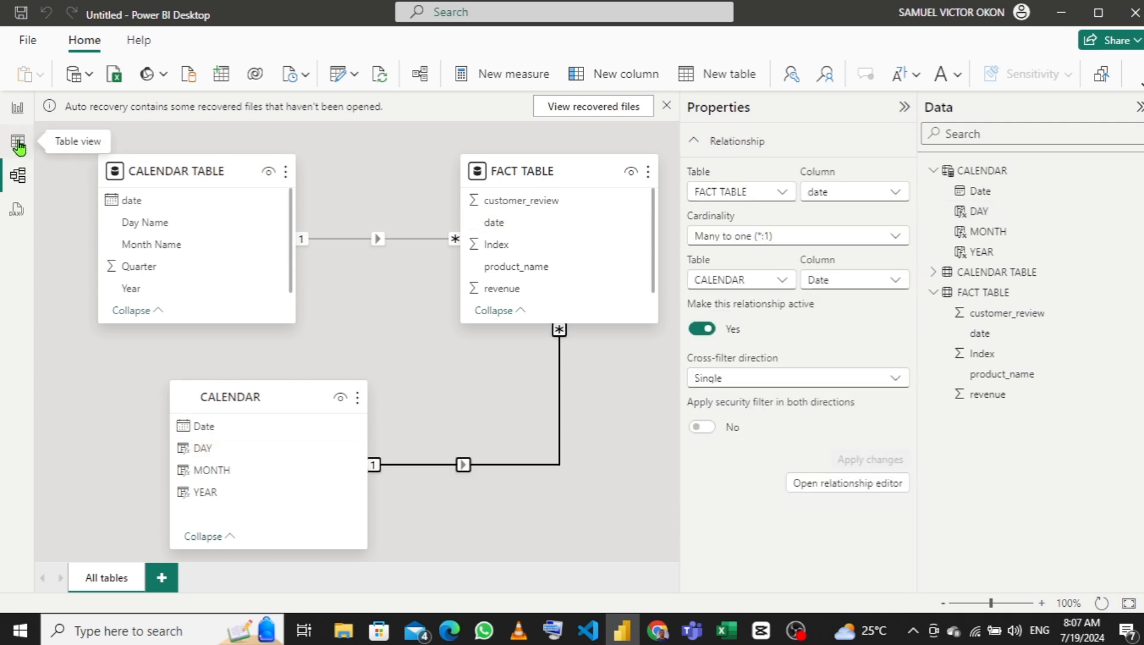
# Step: From the report view, create an empty manually entered table named Measures and load it into the model
pyautogui.click(20, 112)
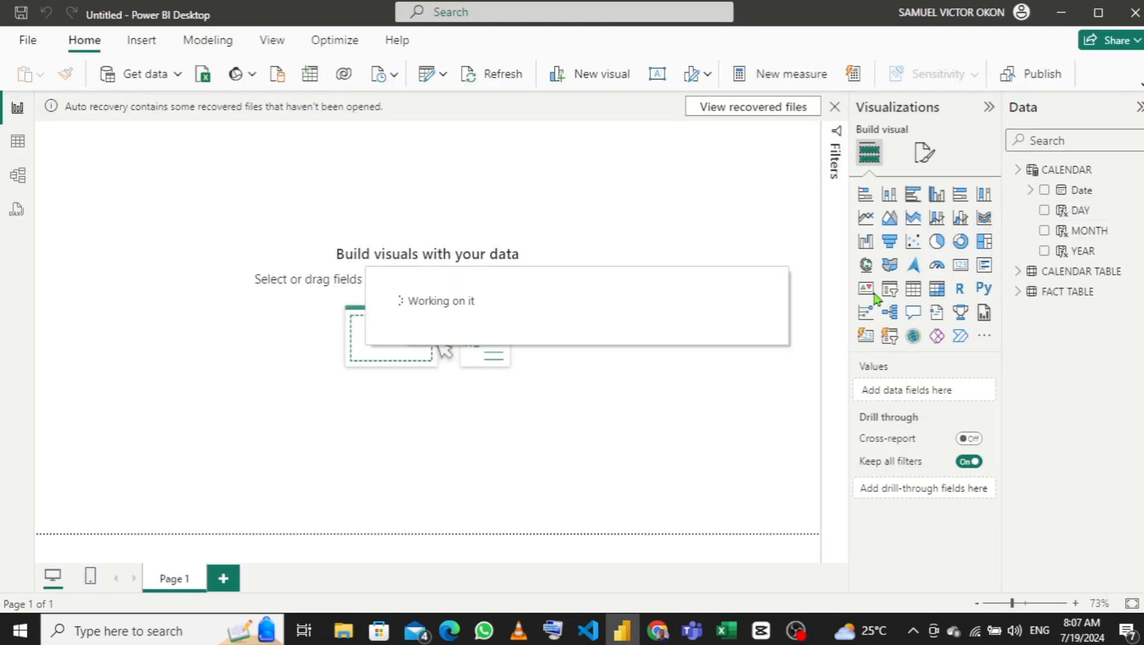
pyautogui.click(1018, 293)
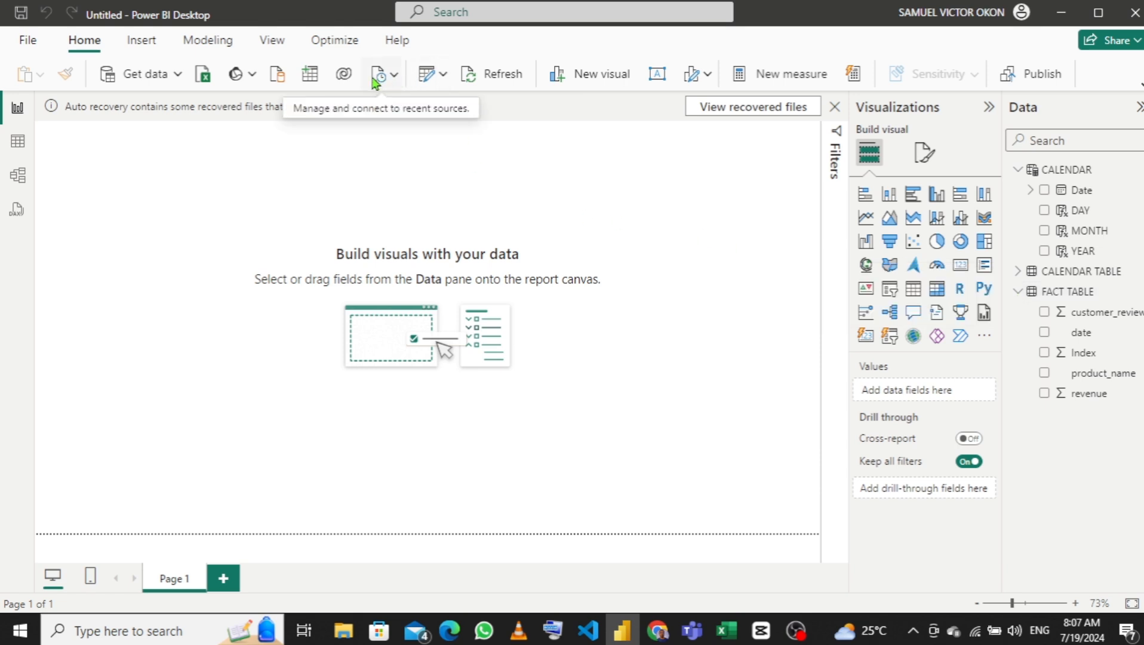
pyautogui.click(309, 76)
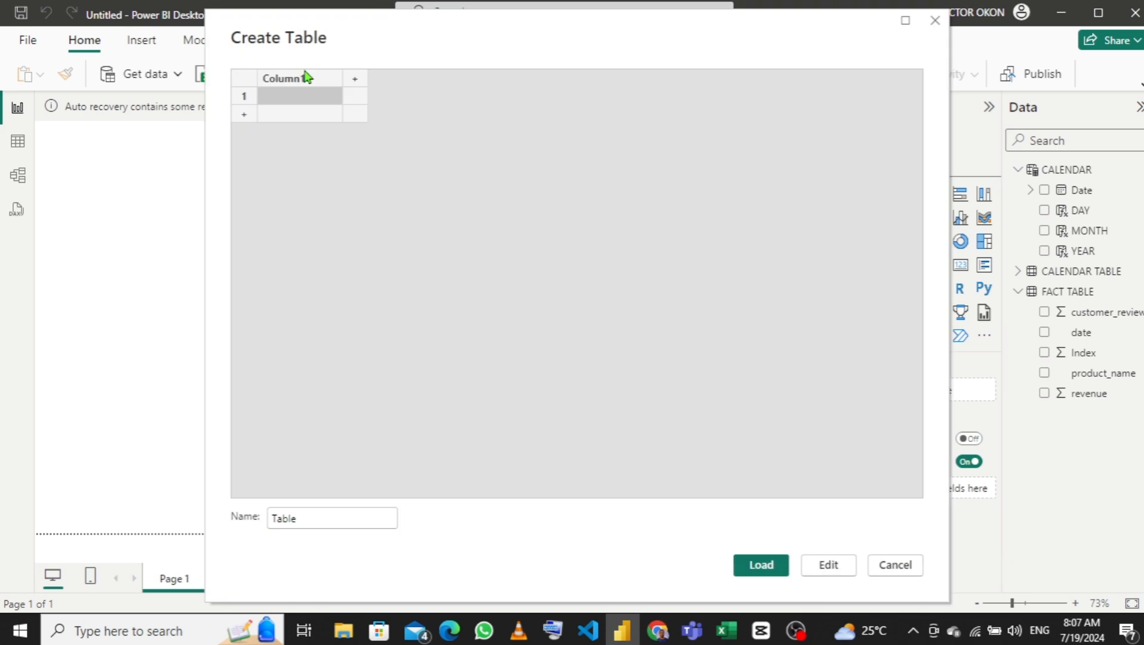
pyautogui.click(317, 508)
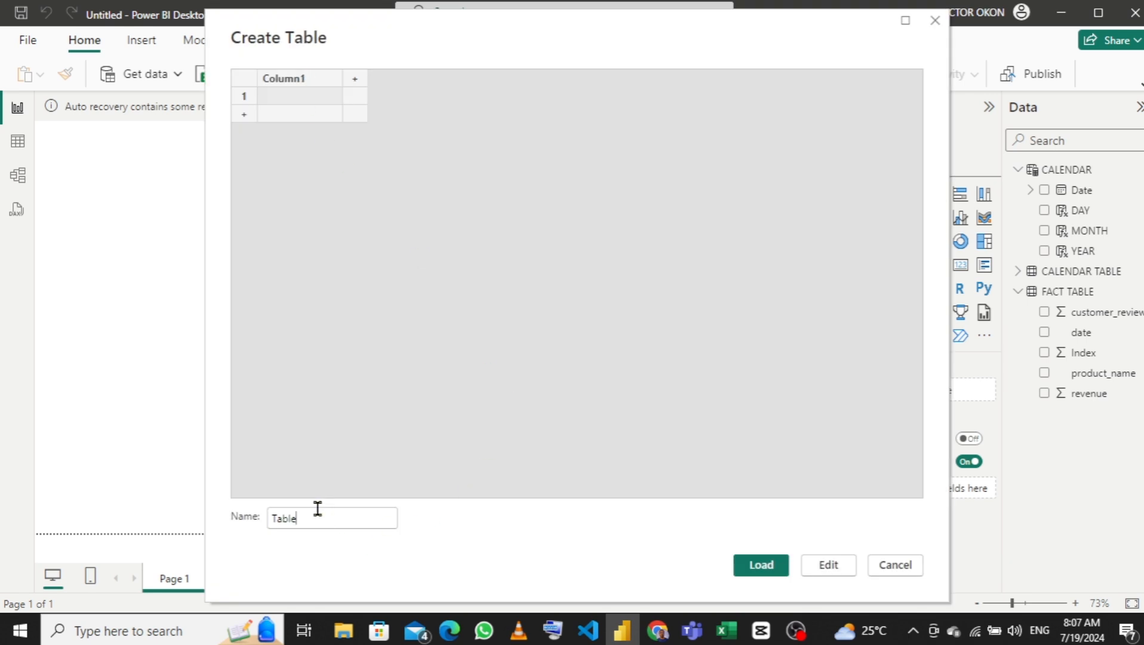
pyautogui.press('BackSpace')
pyautogui.press('BackSpace')
pyautogui.press('BackSpace')
pyautogui.press('BackSpace')
pyautogui.press('BackSpace')
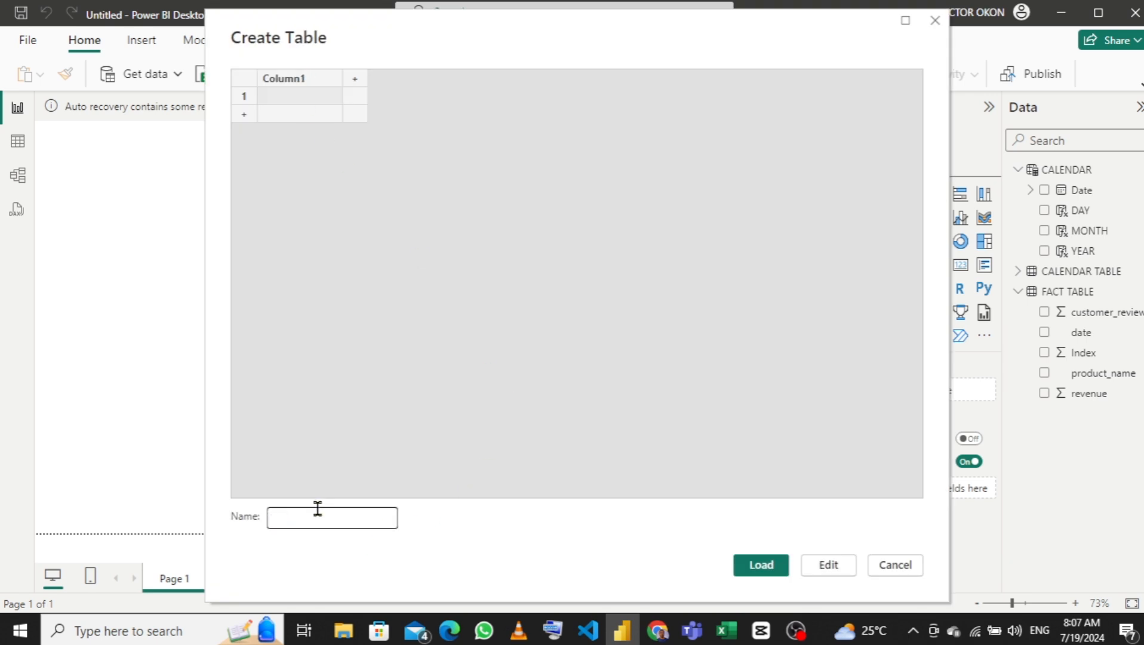
pyautogui.write('m')
pyautogui.press('BackSpace')
pyautogui.write('Measures')
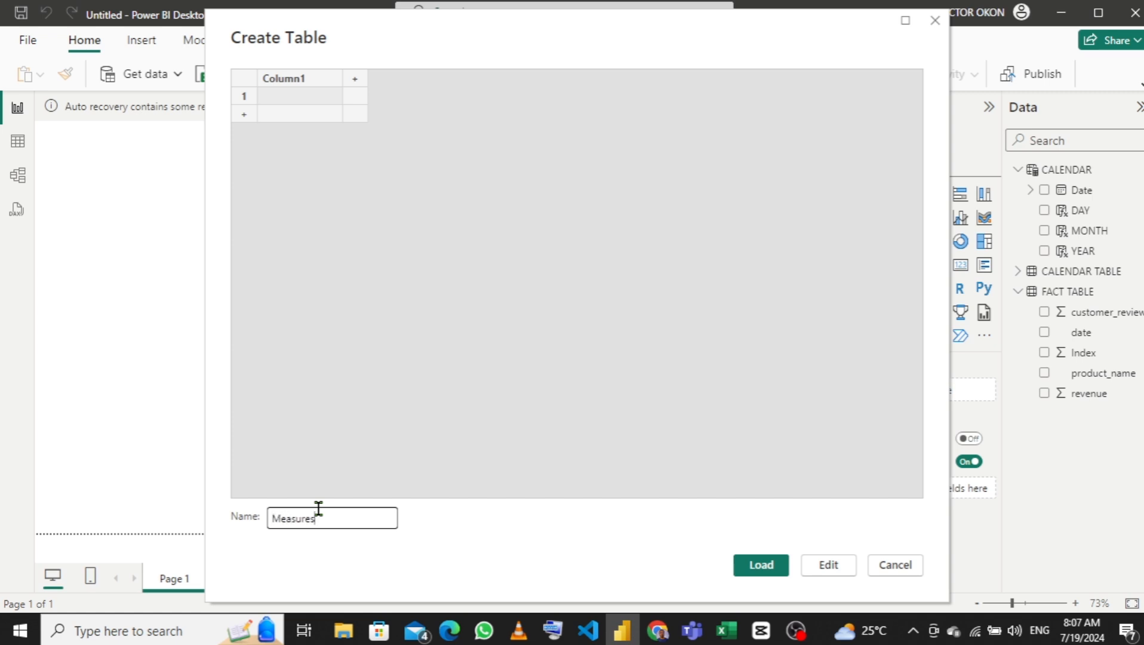
pyautogui.click(760, 566)
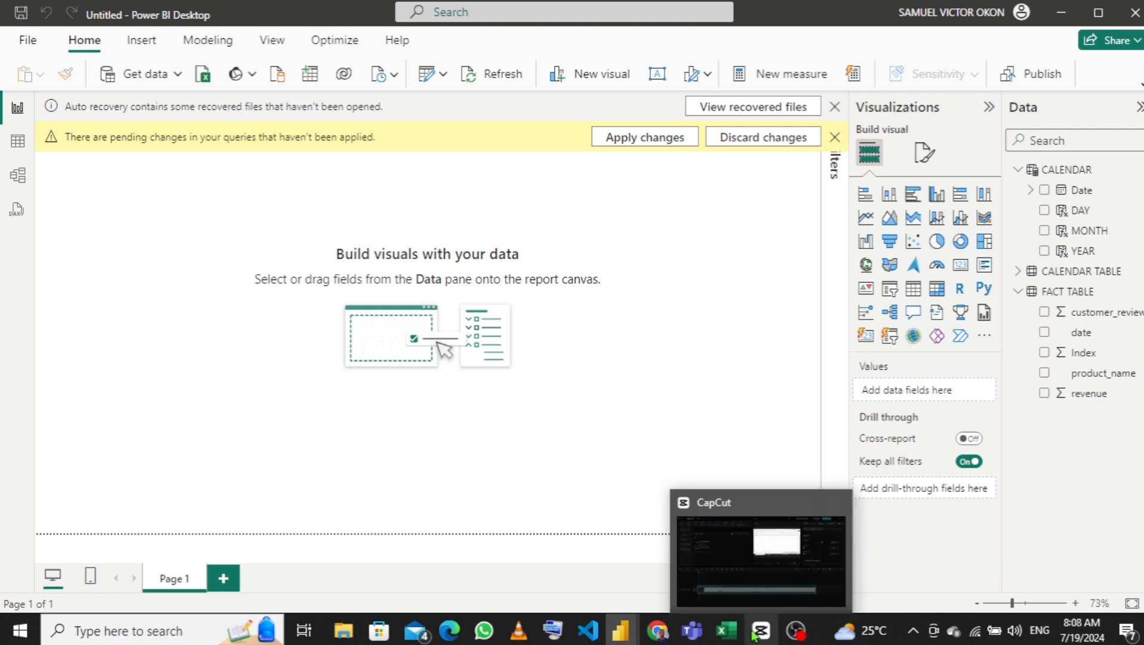
pyautogui.click(746, 578)
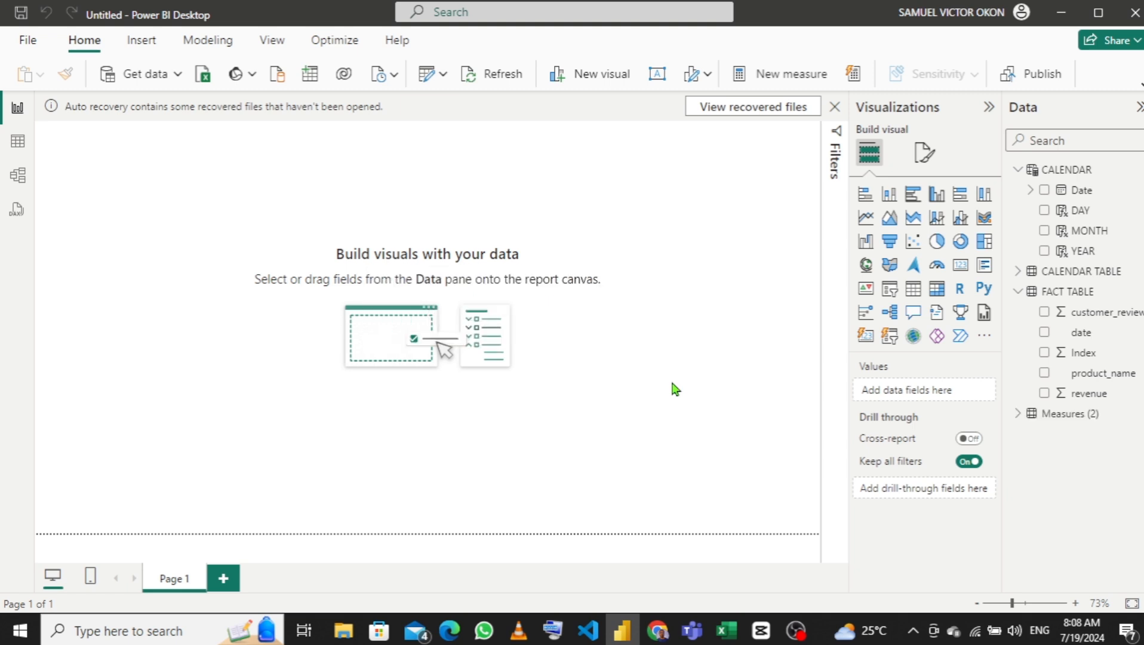
# Step: Start a measure named total revenue in the Measures (2) table with the SUM function
pyautogui.click(1018, 414)
pyautogui.rightClick(1062, 425)
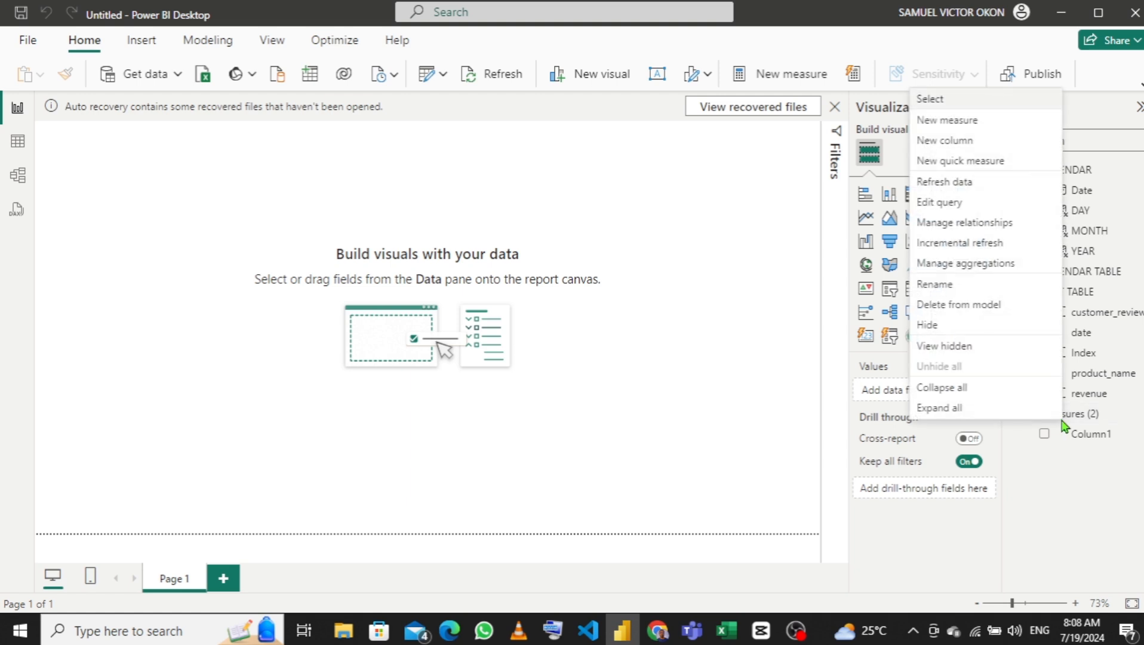
pyautogui.click(933, 123)
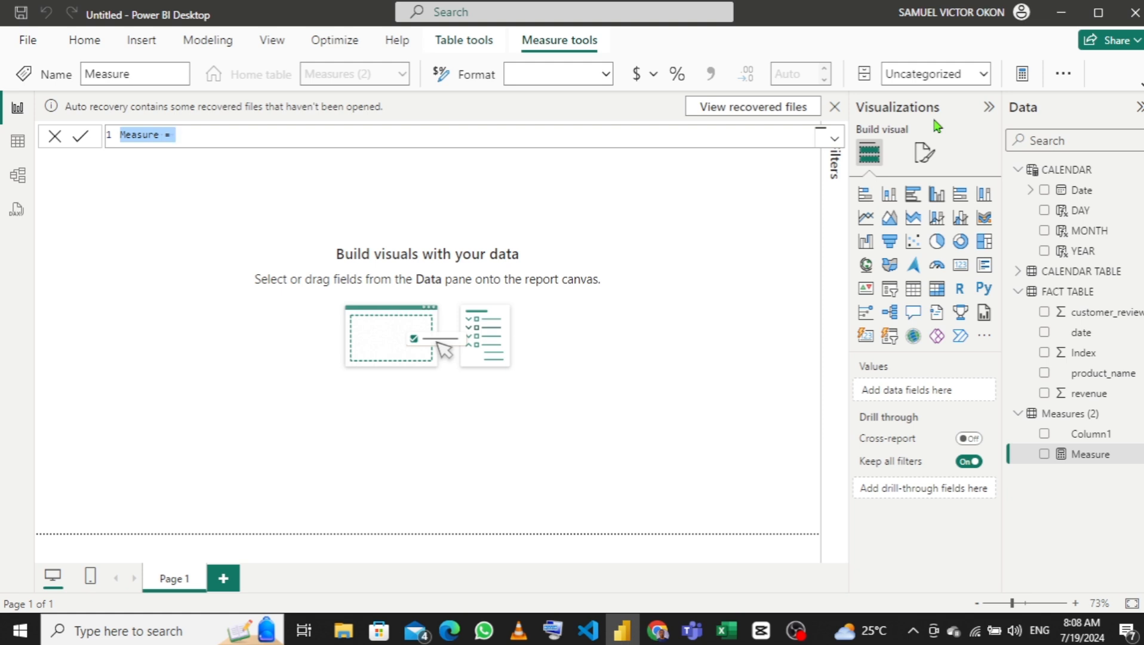
pyautogui.write('t')
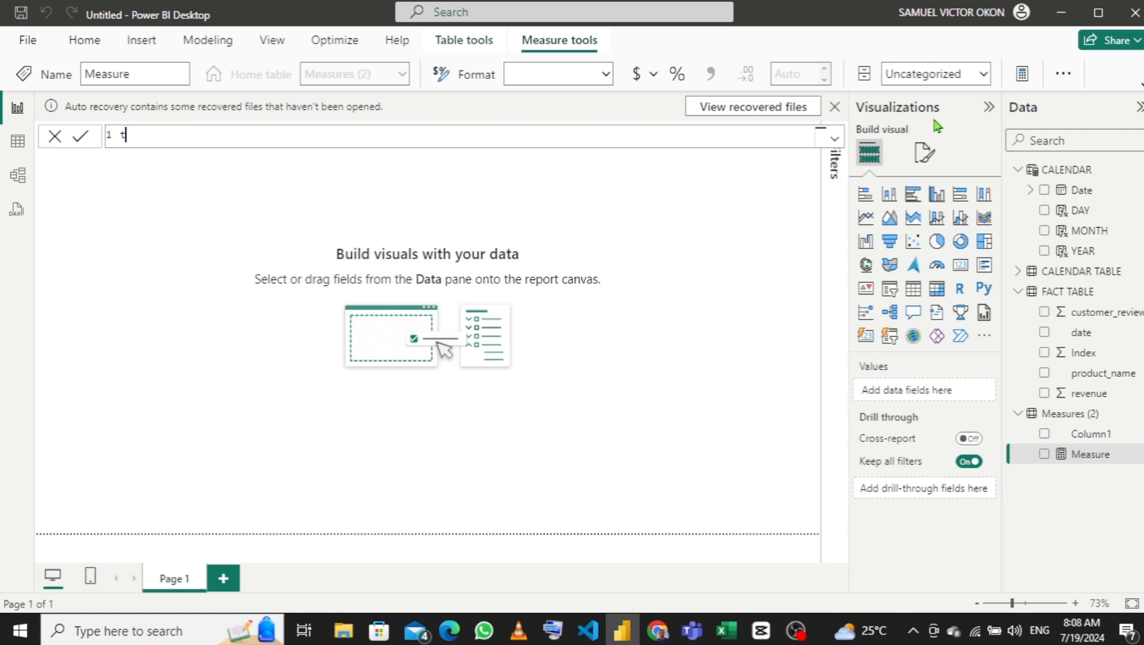
pyautogui.write('otal revenue = sum')
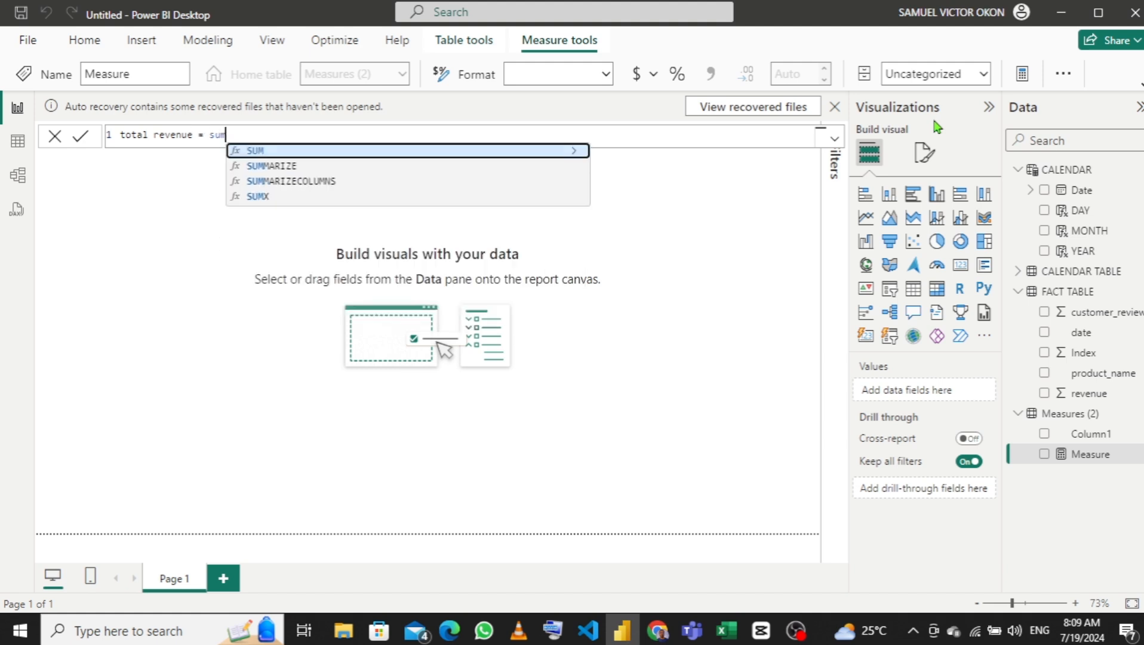
pyautogui.press('Tab')
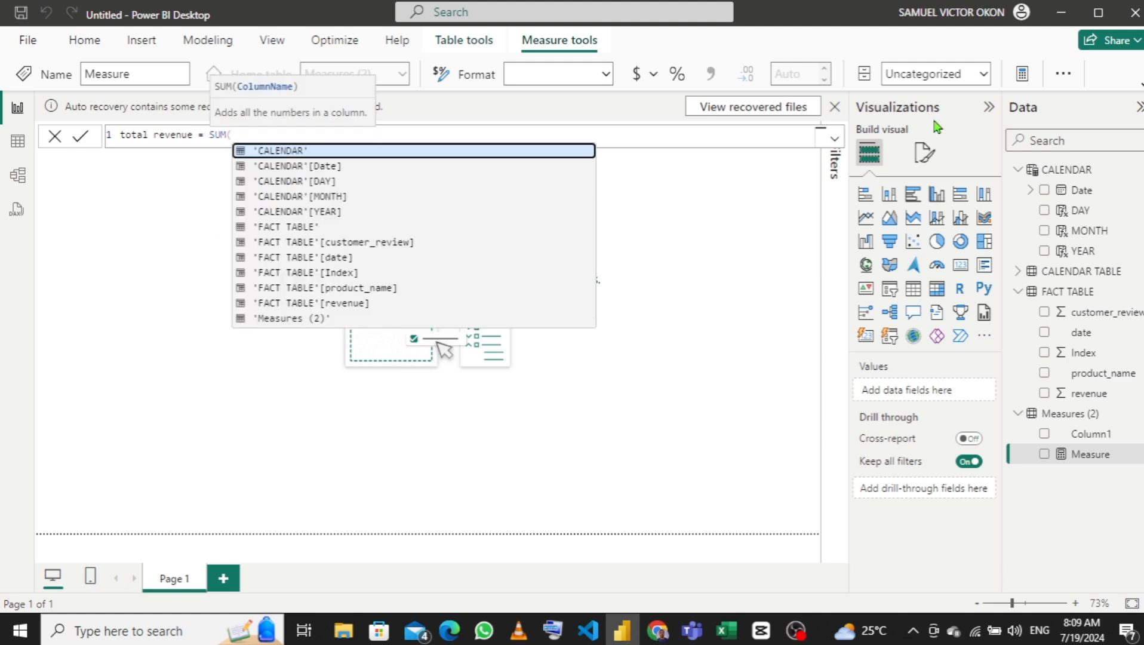
# Step: Complete the total revenue measure formula with 'FACT TABLE'[revenue] and commit it
pyautogui.press('Down')
pyautogui.press('Down')
pyautogui.press('Down')
pyautogui.press('Down')
pyautogui.press('Down')
pyautogui.press('Down')
pyautogui.press('Down')
pyautogui.press('Down')
pyautogui.press('Down')
pyautogui.press('Down')
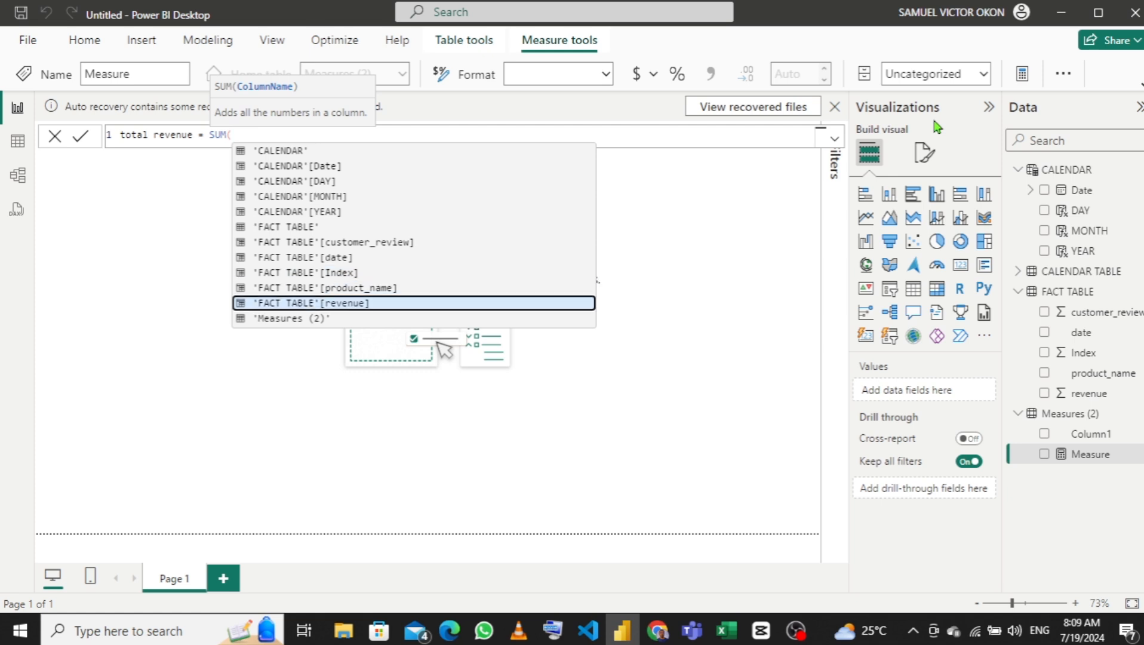
pyautogui.press('Tab')
pyautogui.write(')')
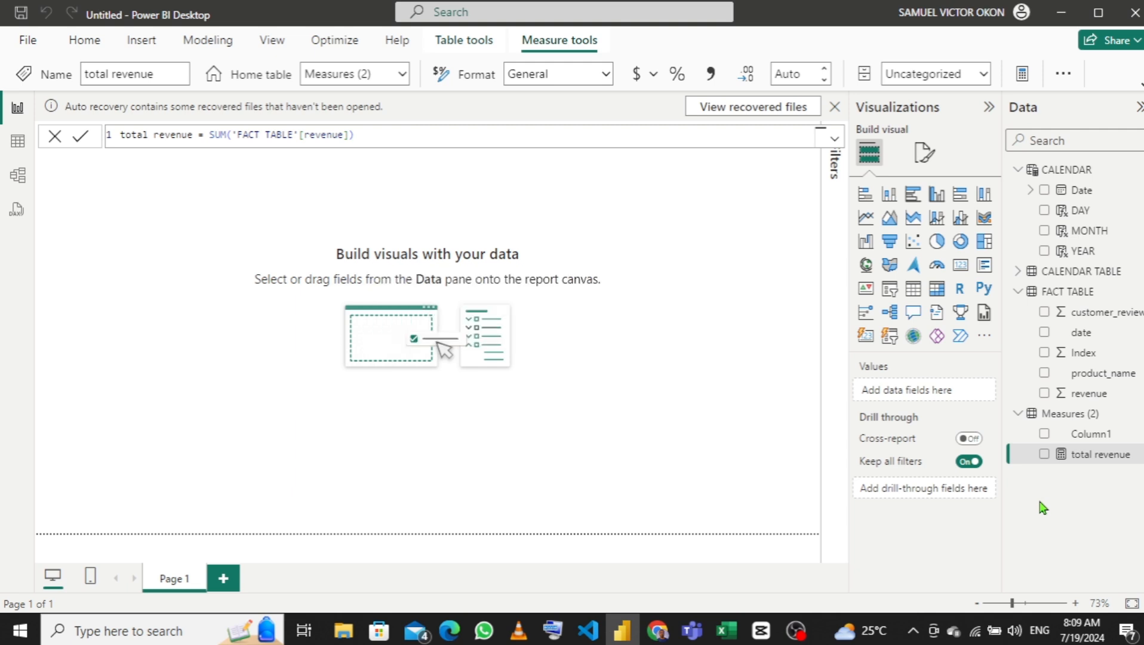
# Step: Start a calculated column named cy revenue in the Measures (2) table with the TOTALYTD function
pyautogui.rightClick(1047, 418)
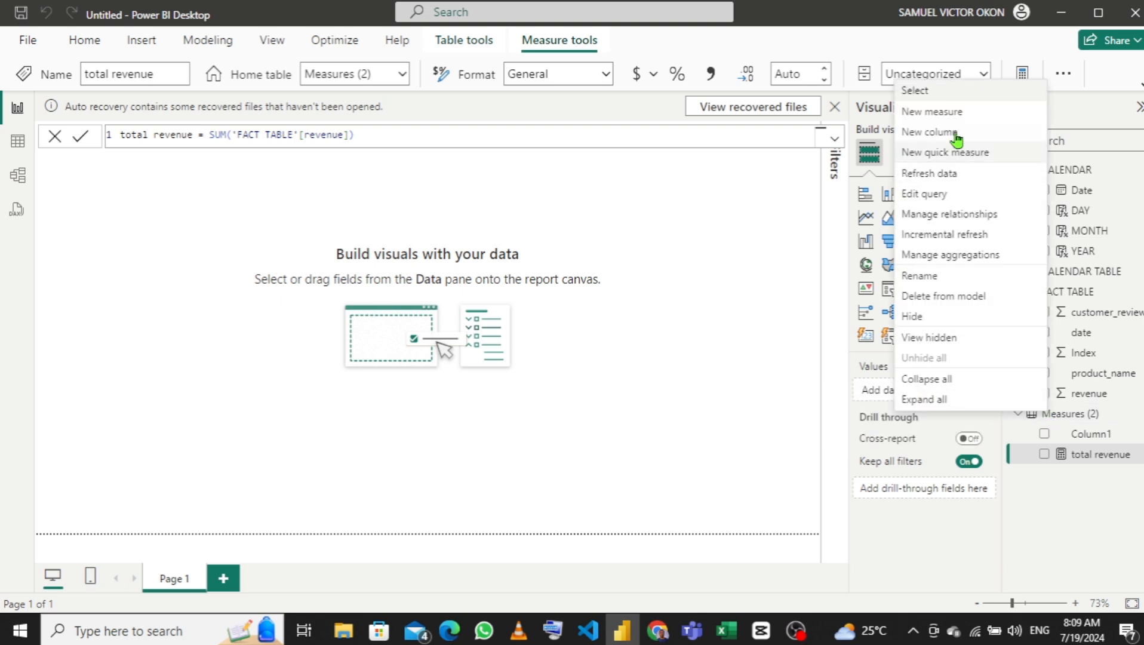
pyautogui.click(918, 128)
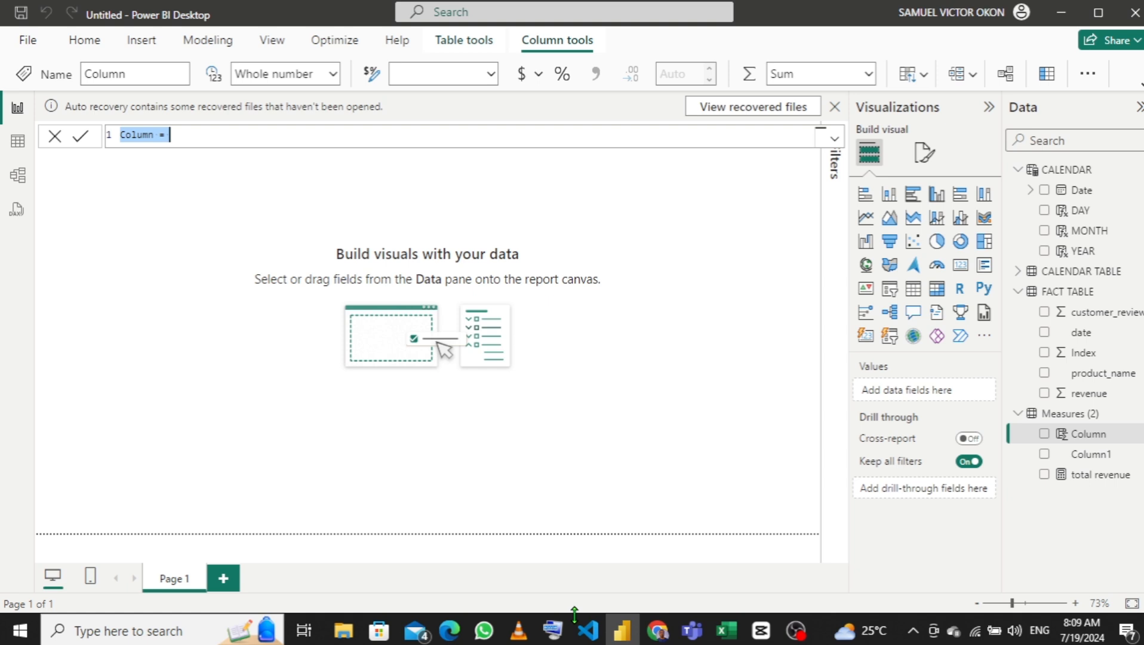
pyautogui.write('cy reve')
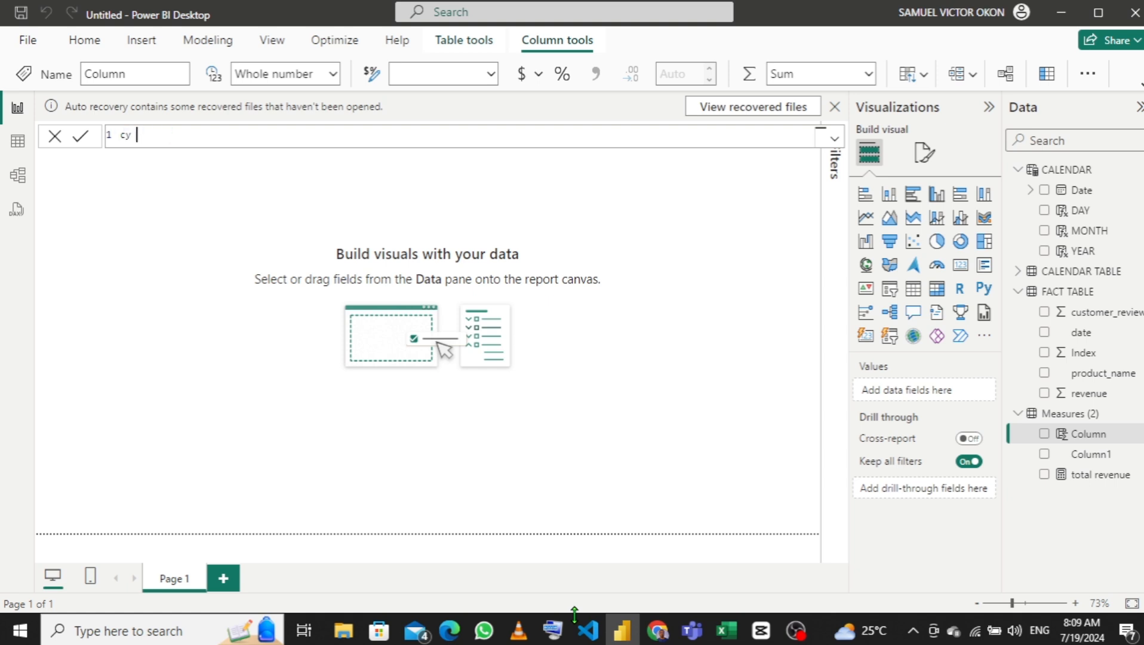
pyautogui.write('ue =')
pyautogui.press('Return')
pyautogui.write('to')
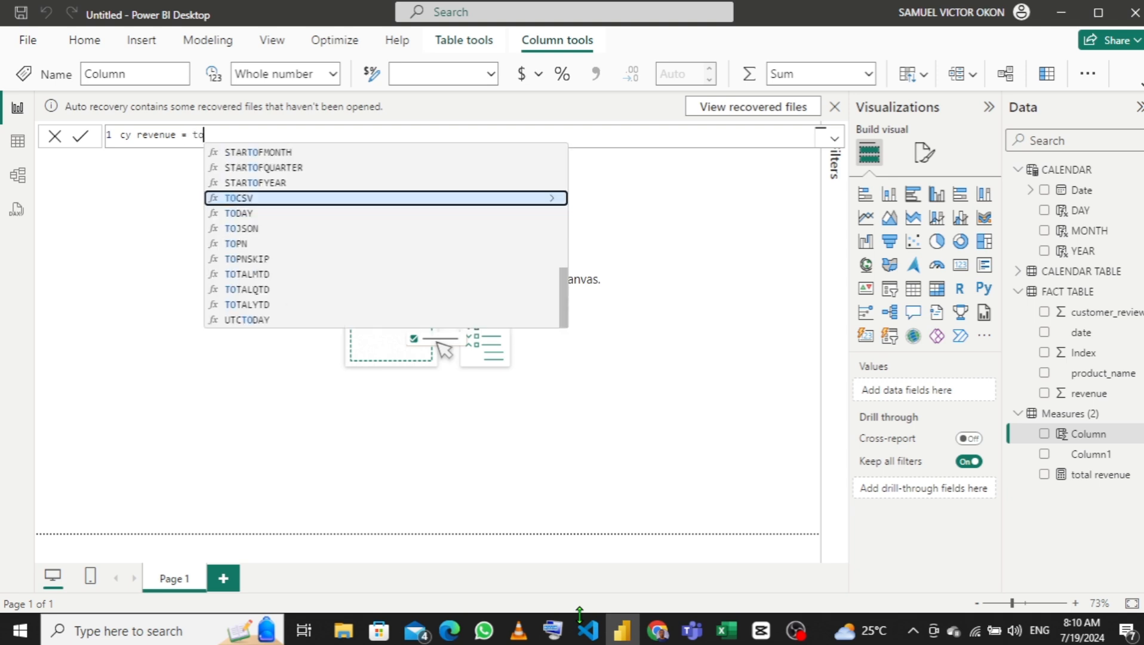
pyautogui.write('tal')
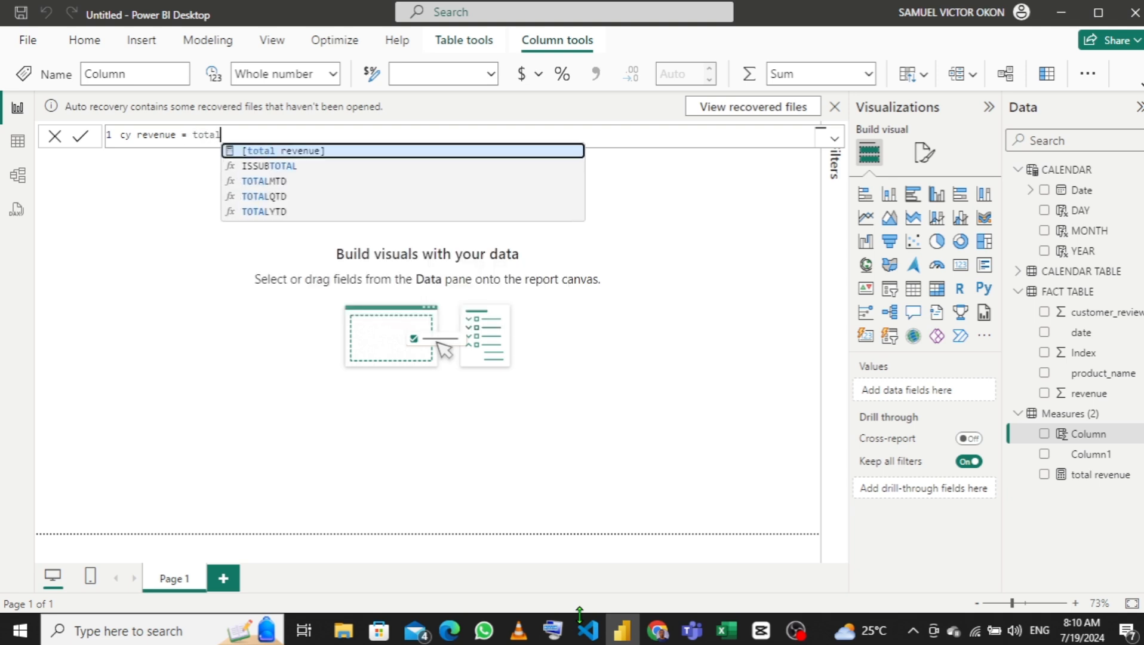
pyautogui.press('Down')
pyautogui.press('Down')
pyautogui.press('Down')
pyautogui.press('Down')
pyautogui.press('Tab')
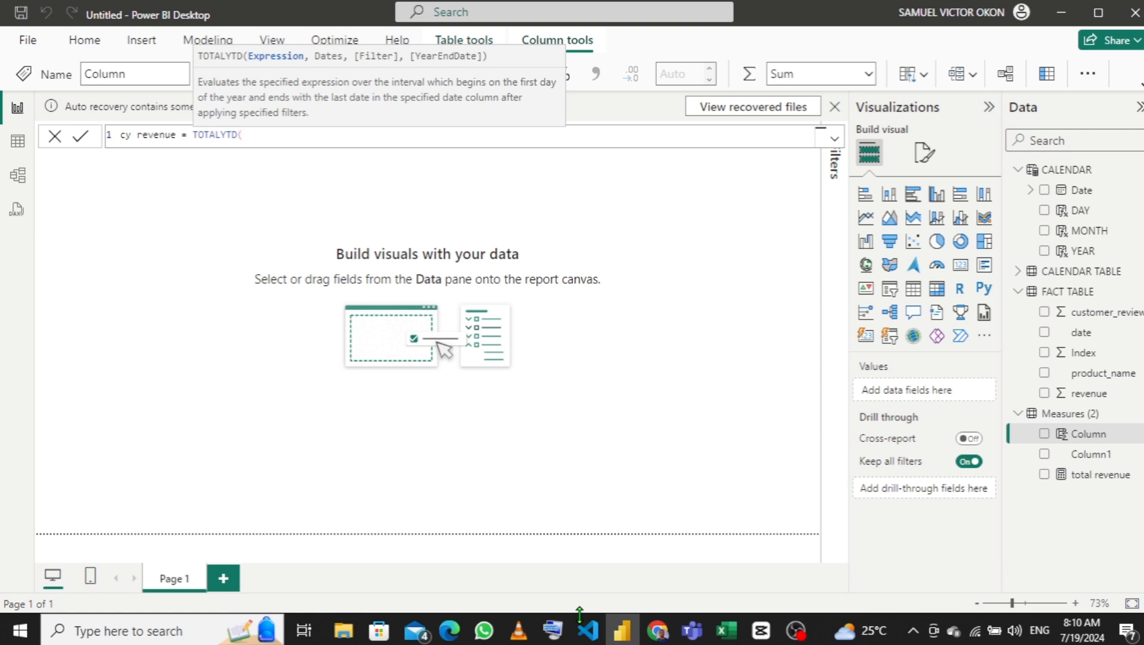
# Step: Complete the cy revenue formula with [total revenue] as the expression and 'CALENDAR'[Date] as the dates, and commit it
pyautogui.write('to')
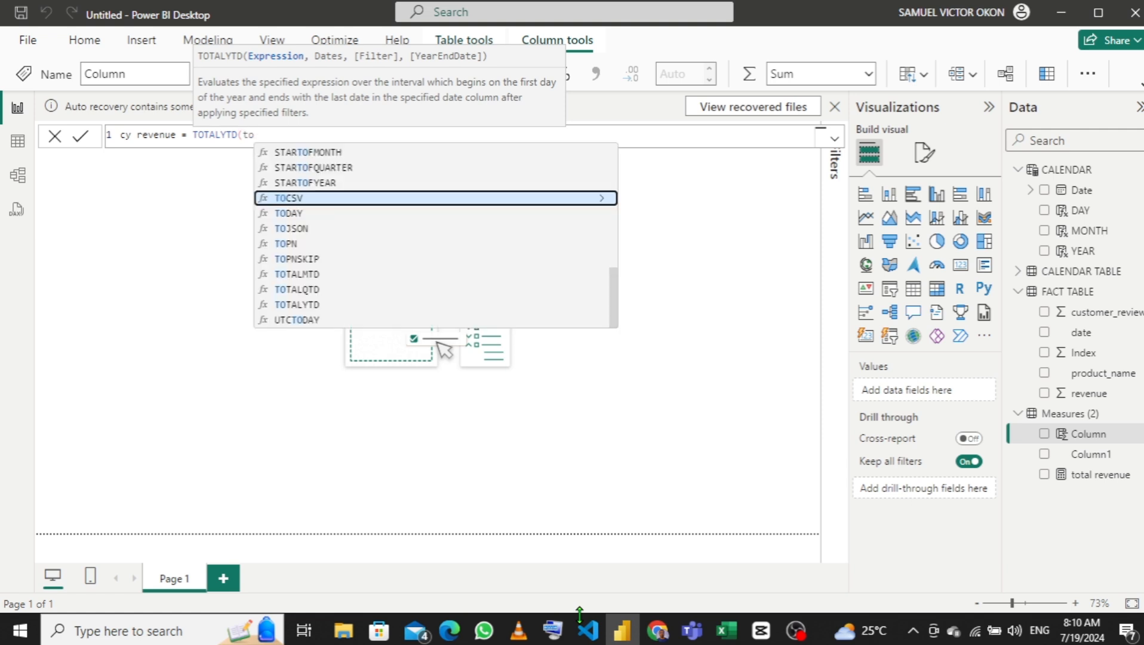
pyautogui.write('ta')
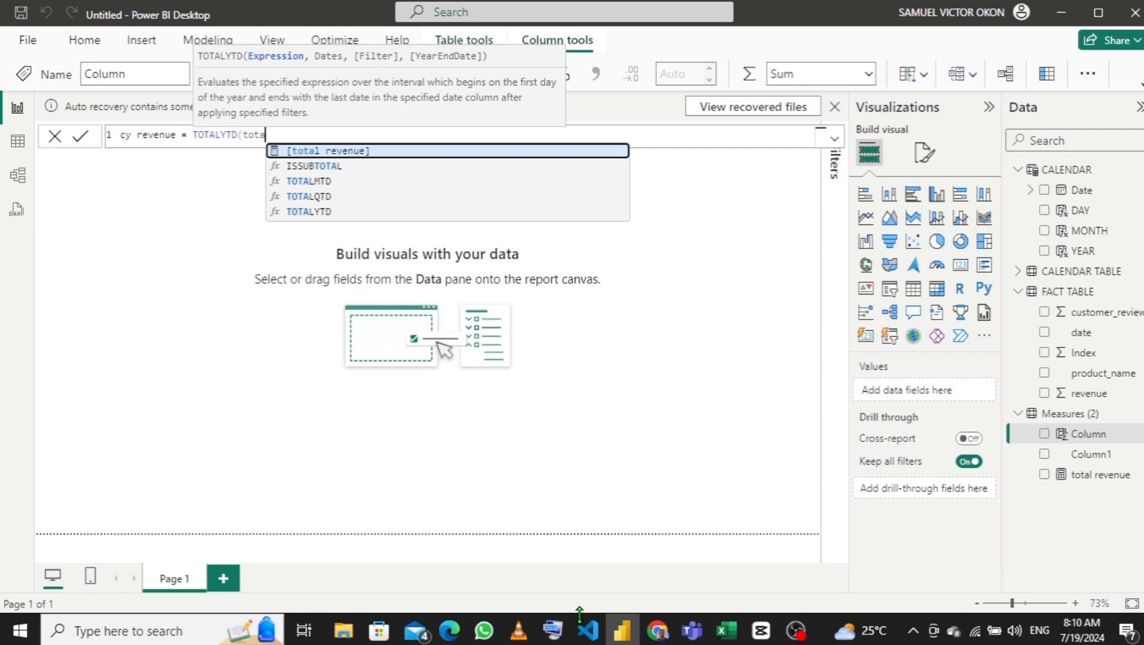
pyautogui.press('Tab')
pyautogui.write(',')
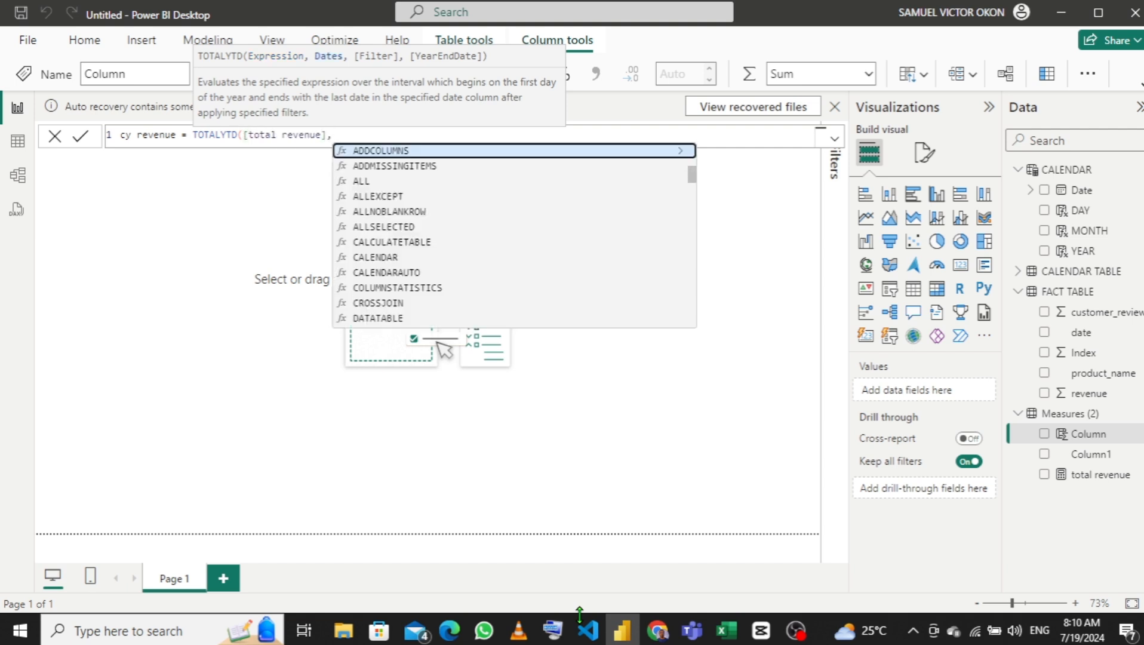
pyautogui.write('cla')
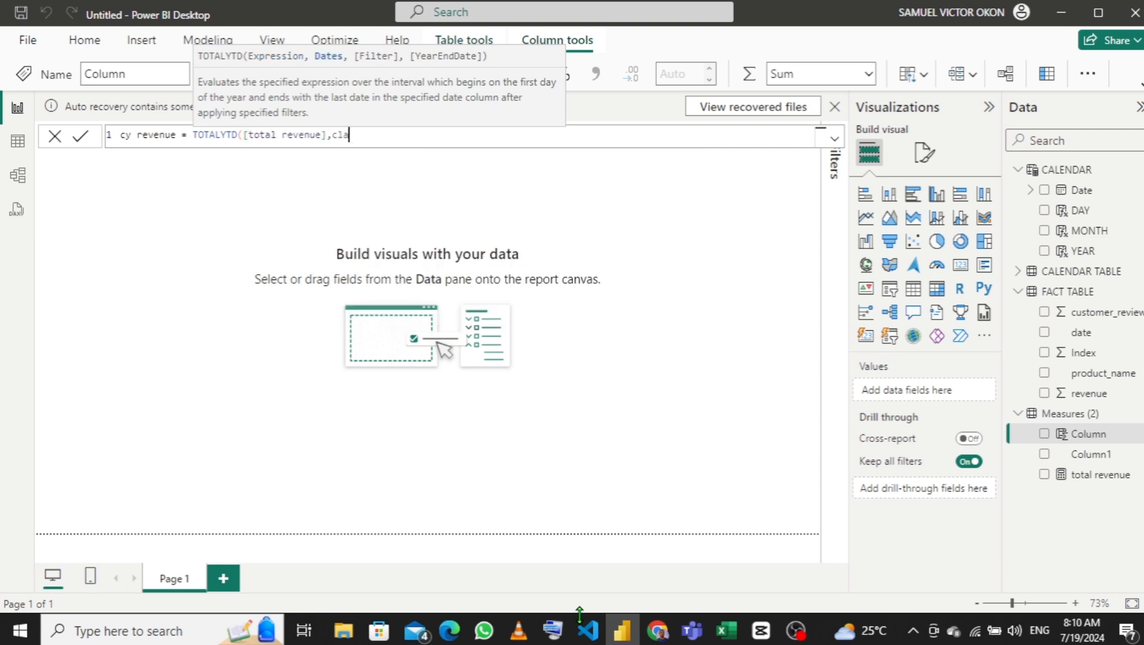
pyautogui.press('BackSpace')
pyautogui.press('BackSpace')
pyautogui.write('a')
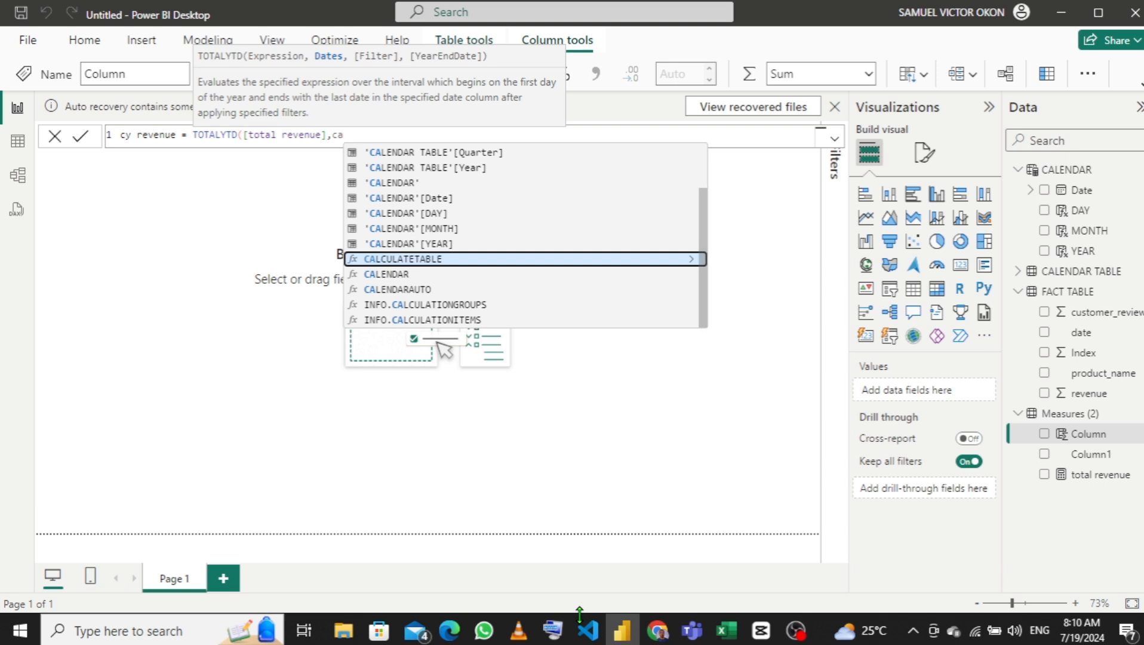
pyautogui.press('Up')
pyautogui.press('Up')
pyautogui.press('Up')
pyautogui.press('Up')
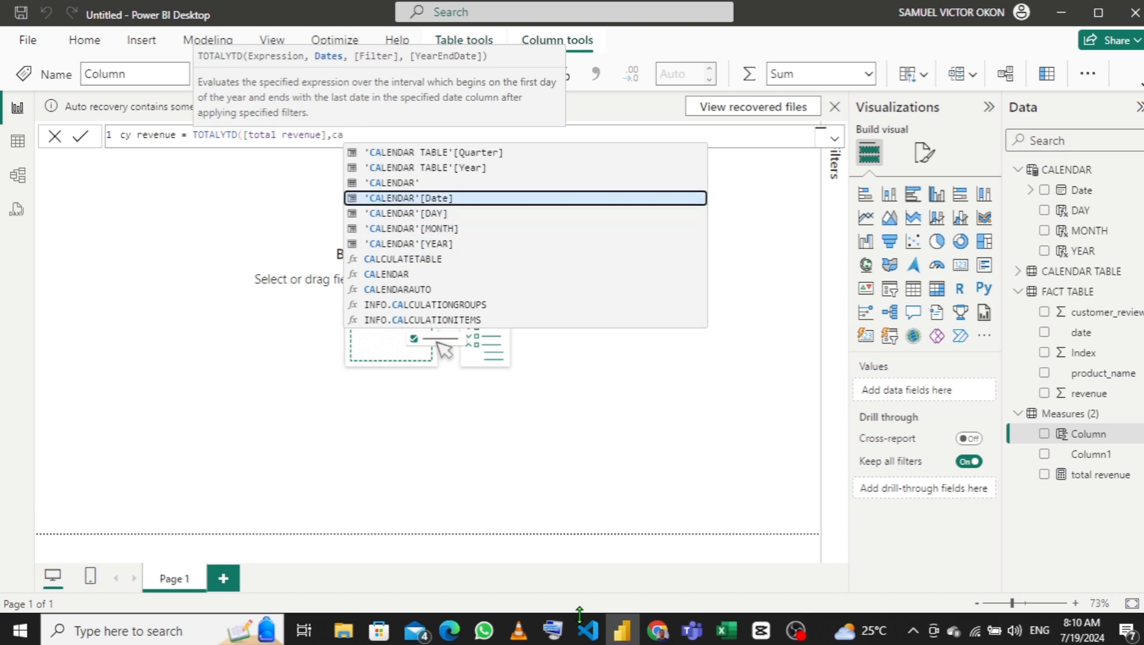
pyautogui.press('Tab')
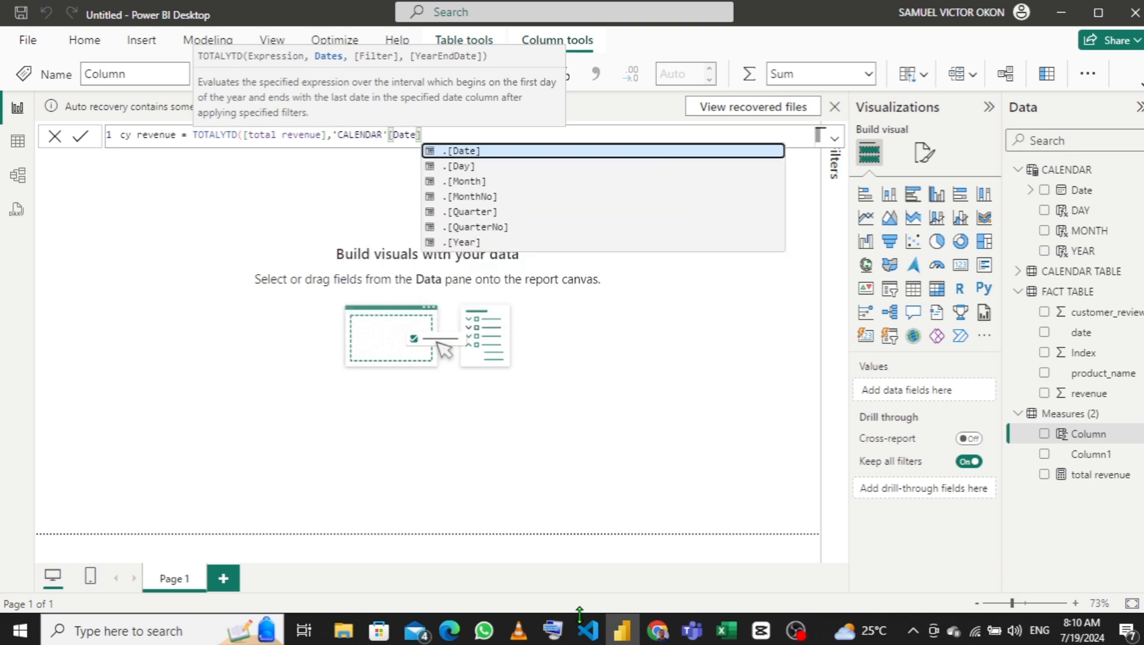
pyautogui.write(')')
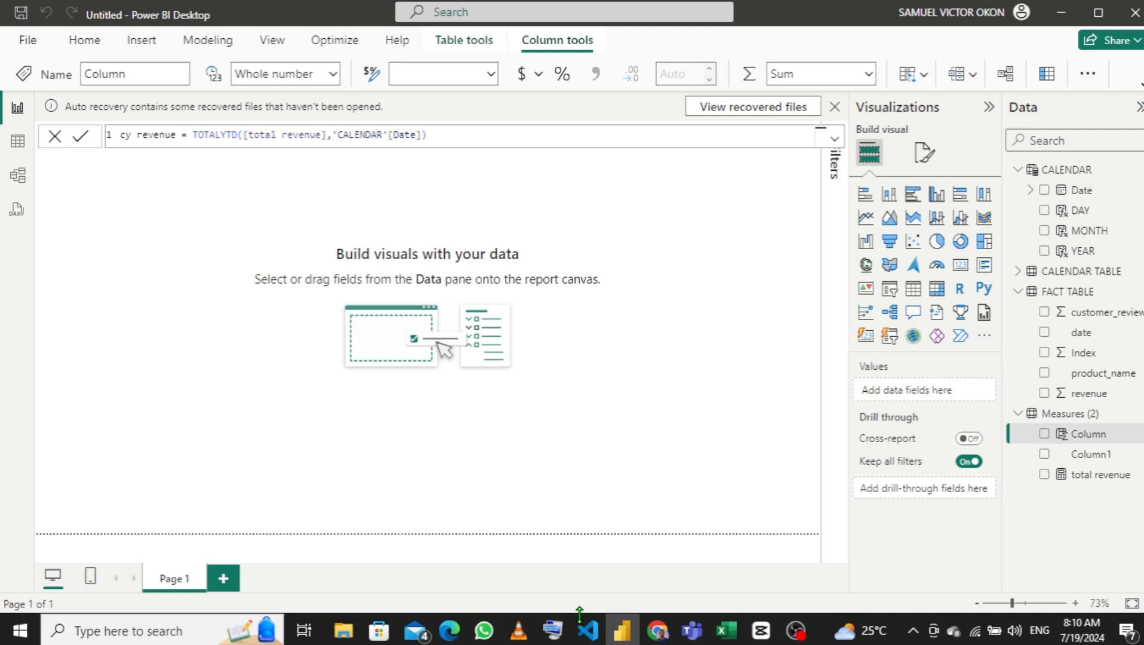
pyautogui.press('Return')
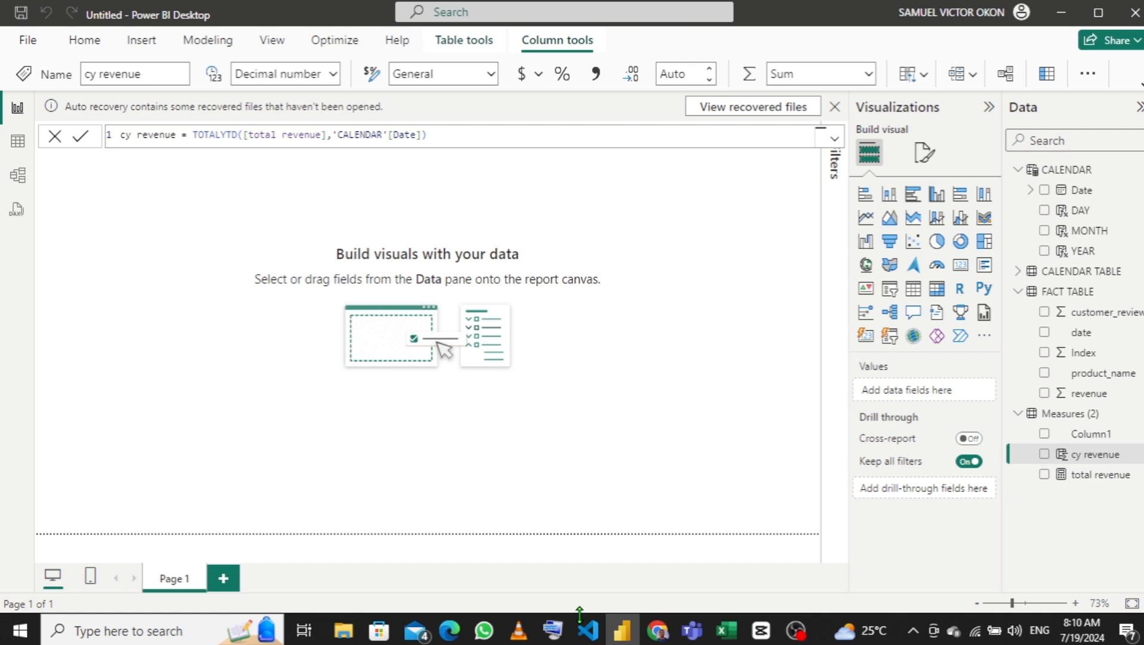
# Step: Start a measure named py revenue in the Measures (2) table with CALCULATE over [total revenue] and a SAMEPERIODLASTYEAR filter
pyautogui.rightClick(1046, 416)
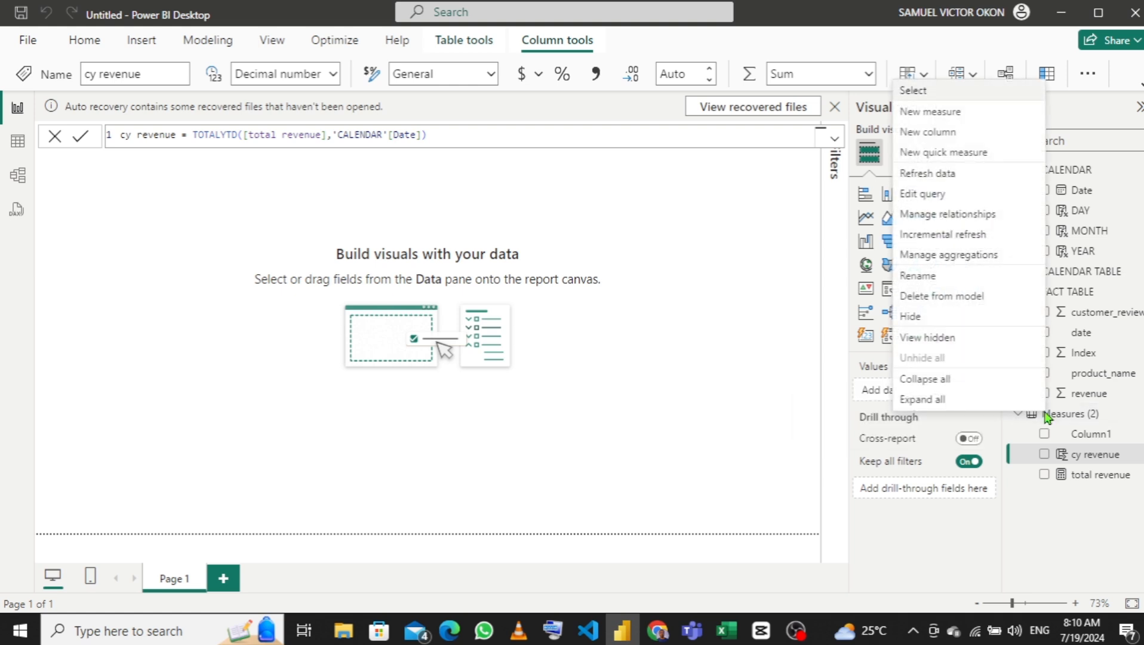
pyautogui.click(940, 120)
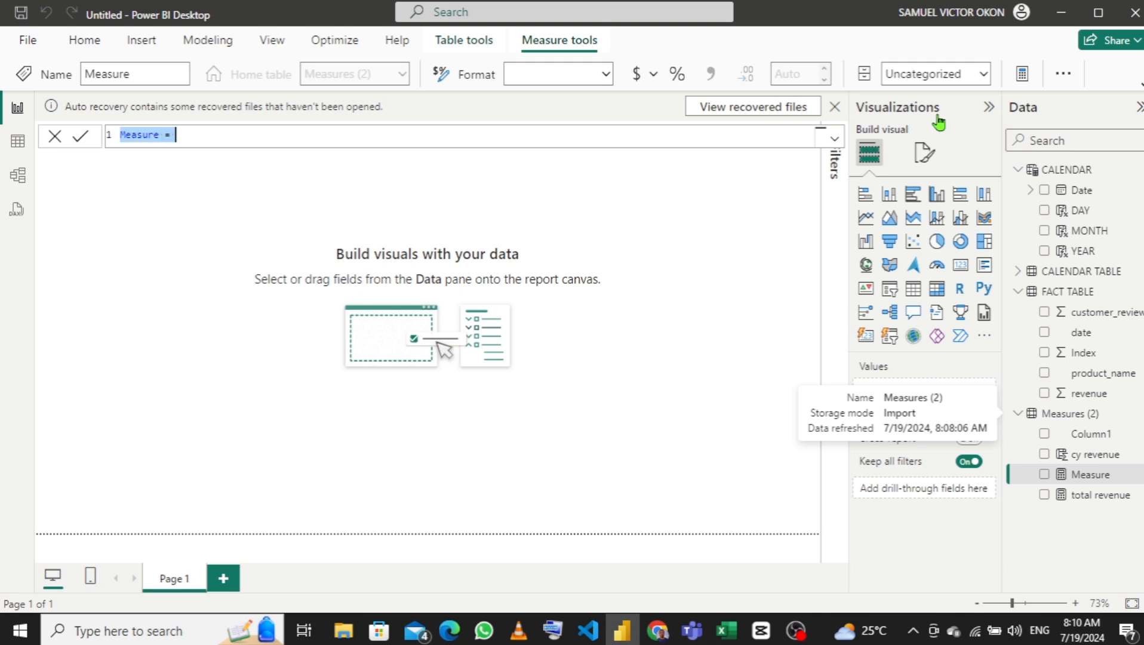
pyautogui.write('py ')
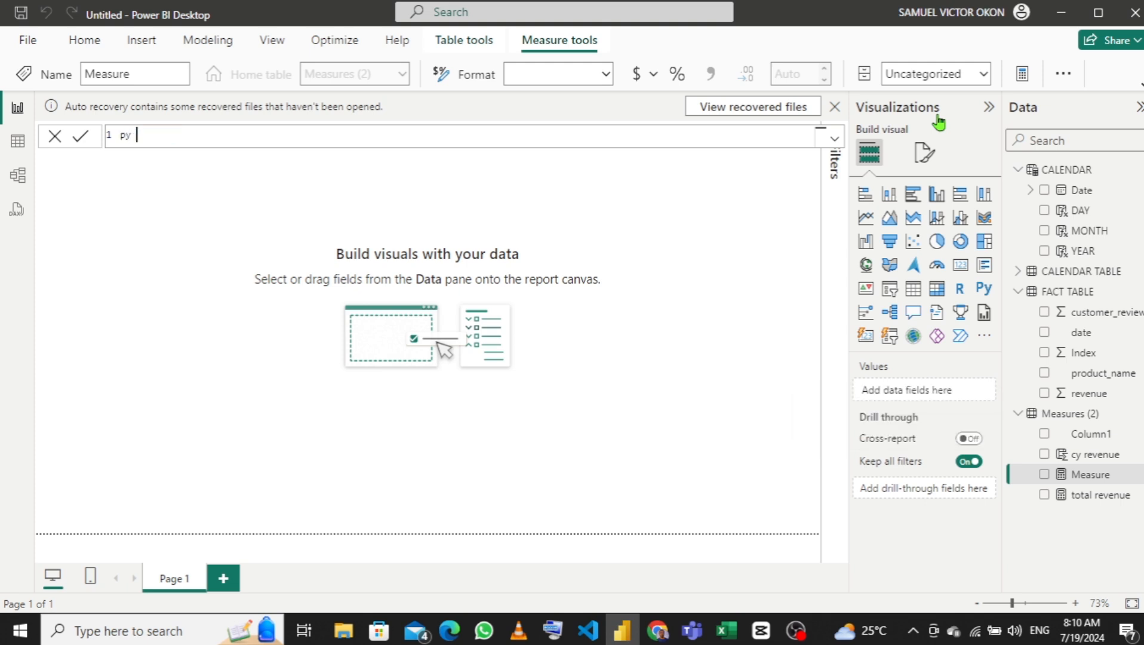
pyautogui.write('revenue = ')
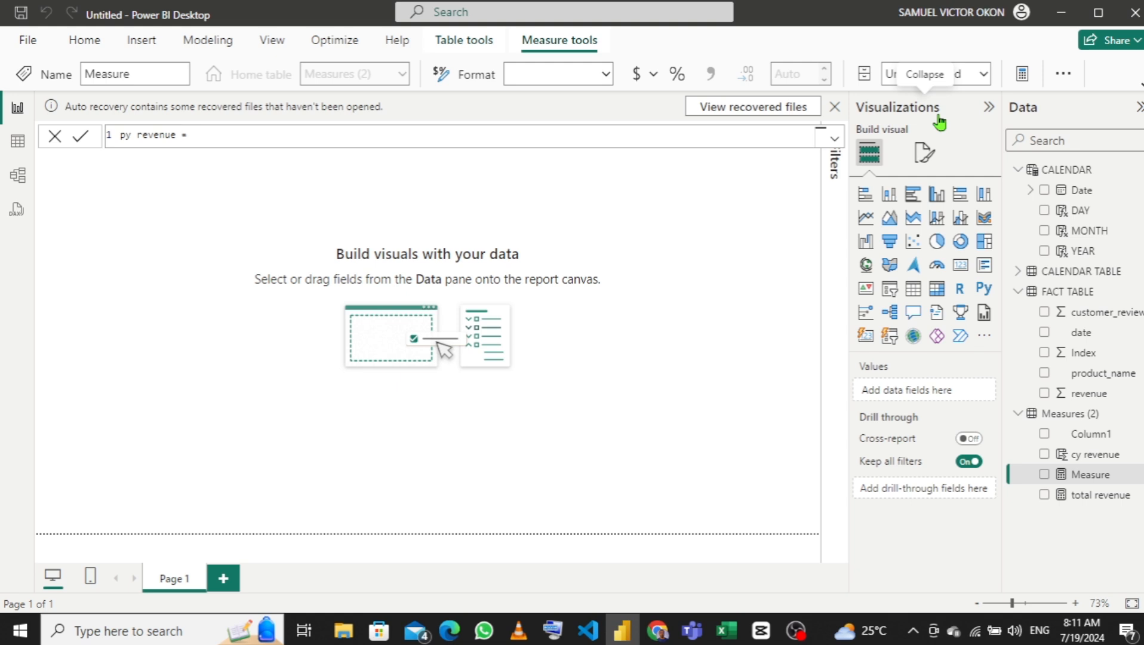
pyautogui.write('cal')
pyautogui.press('Tab')
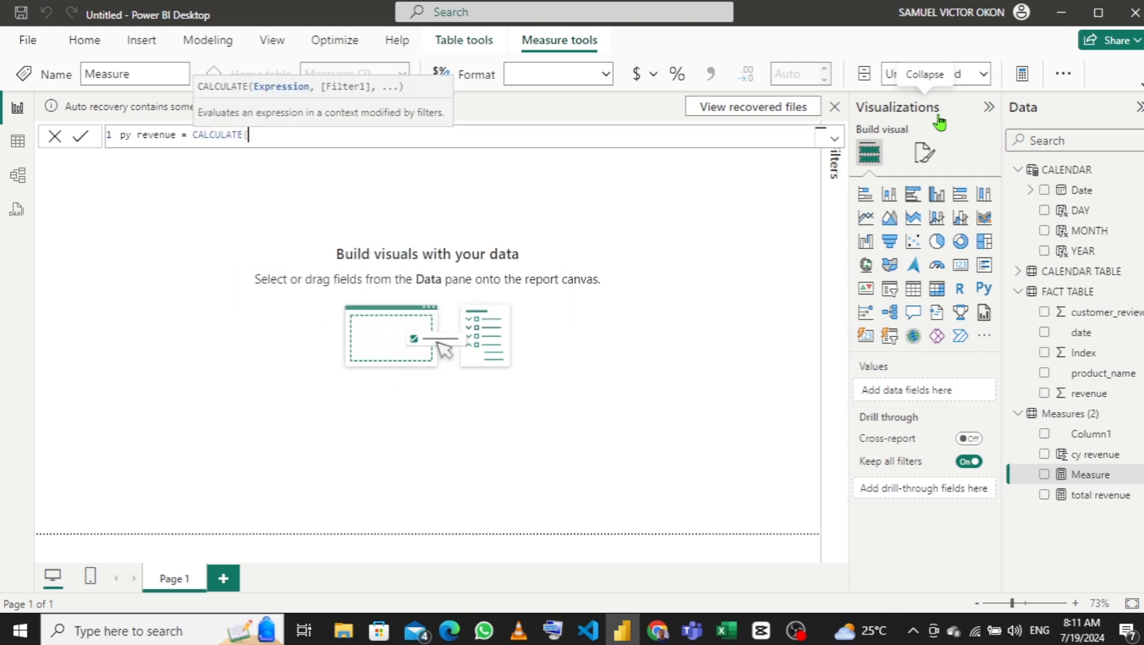
pyautogui.write('total')
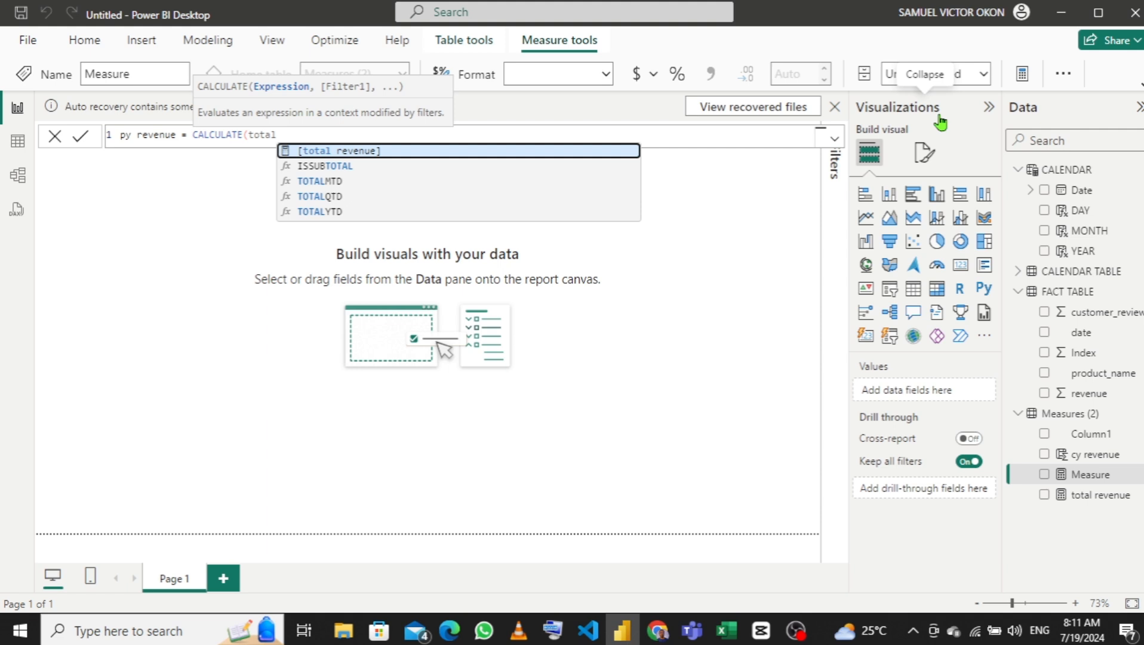
pyautogui.press('Tab')
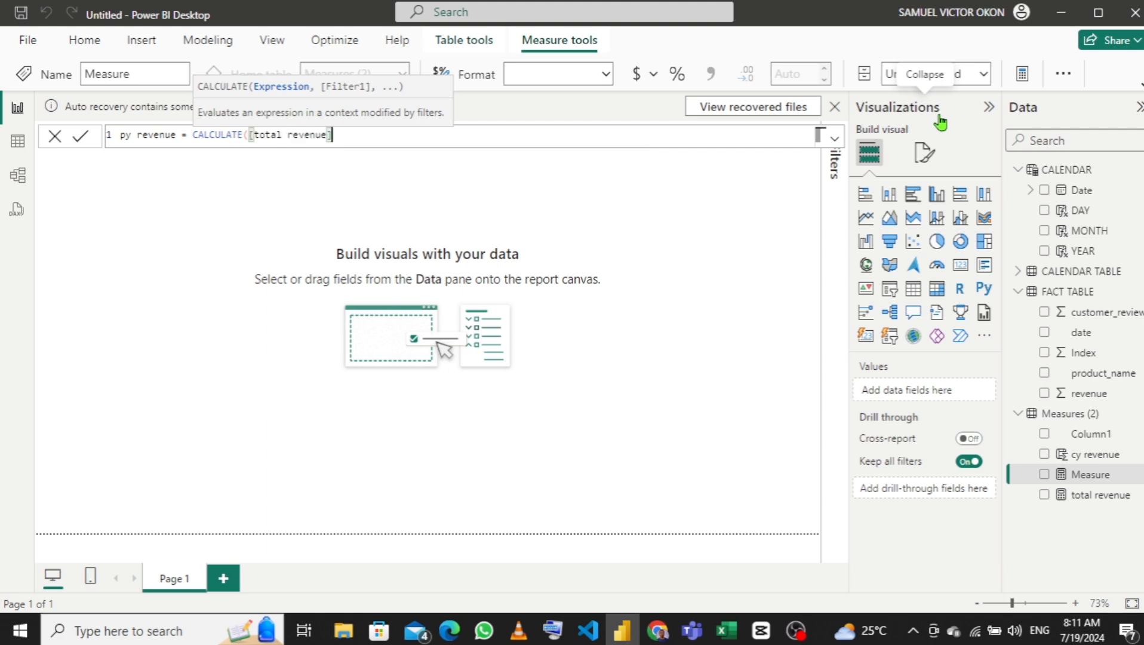
pyautogui.write(',')
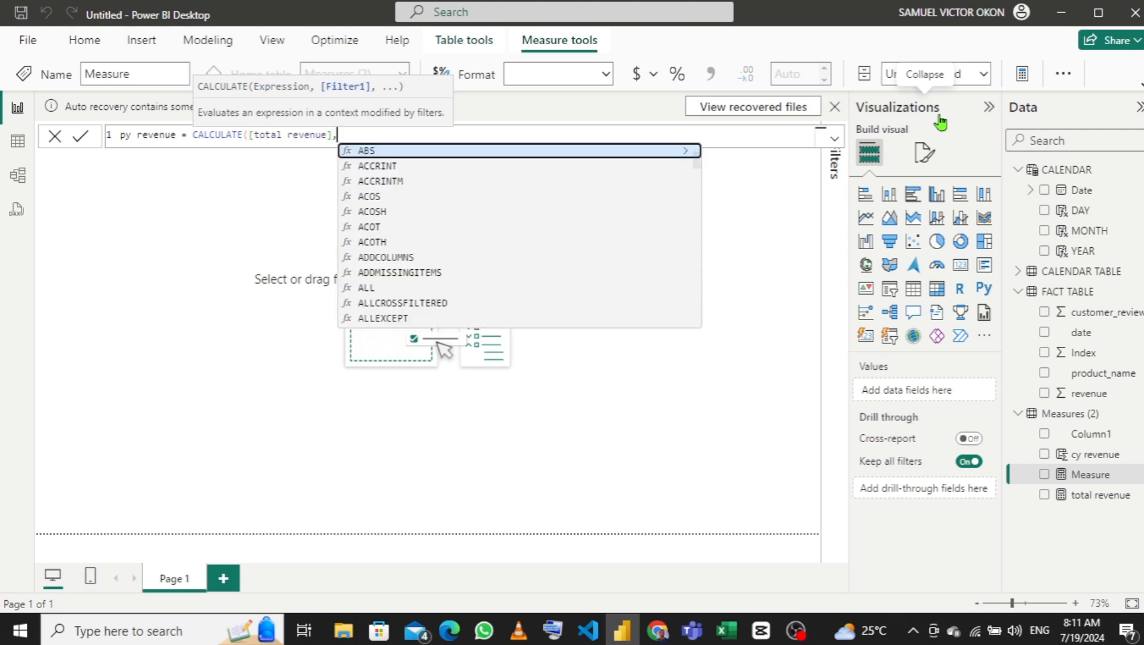
pyautogui.write('same')
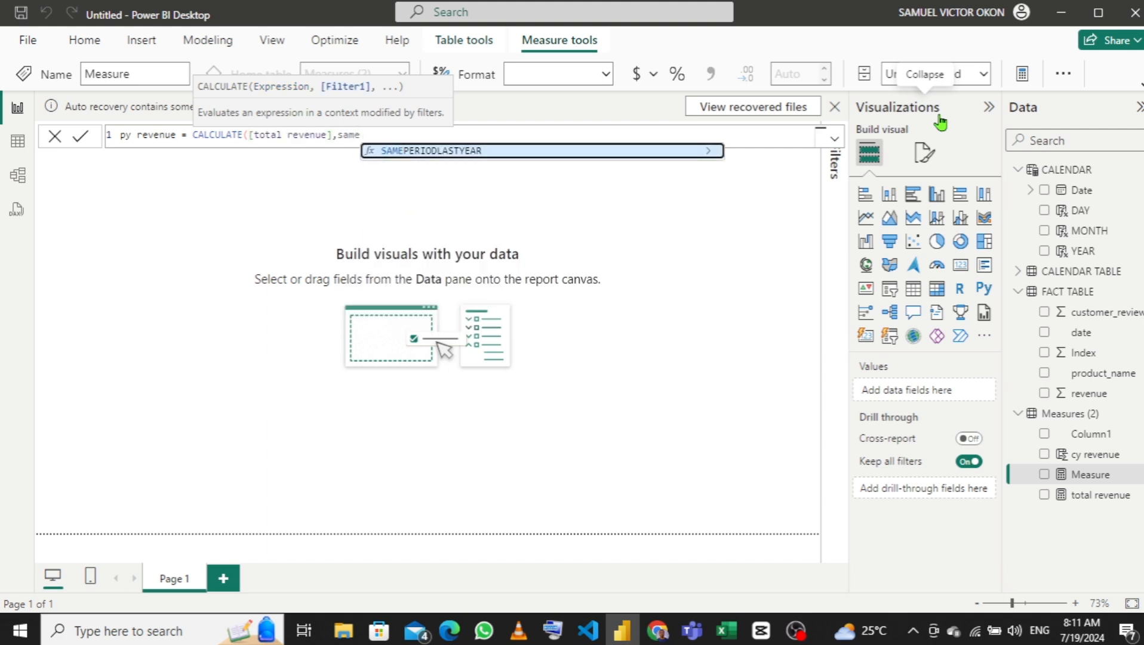
pyautogui.press('Tab')
pyautogui.press('Tab')
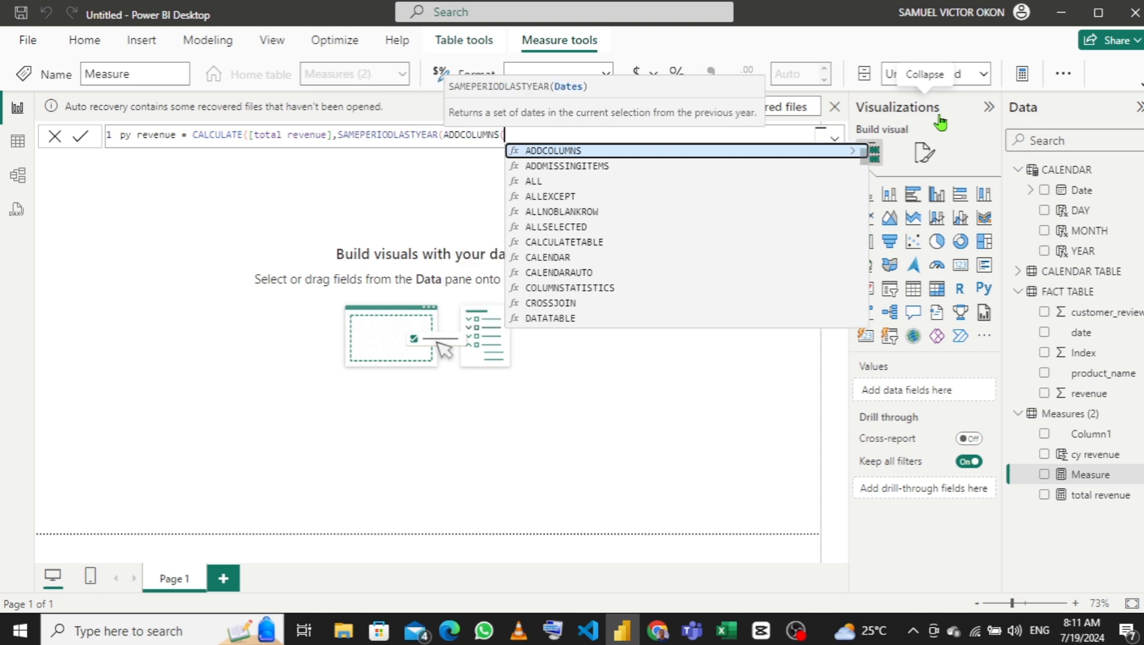
pyautogui.press('BackSpace')
pyautogui.press('BackSpace')
pyautogui.press('BackSpace')
pyautogui.press('BackSpace')
pyautogui.press('BackSpace')
pyautogui.press('BackSpace')
pyautogui.press('BackSpace')
pyautogui.press('BackSpace')
pyautogui.press('BackSpace')
pyautogui.press('BackSpace')
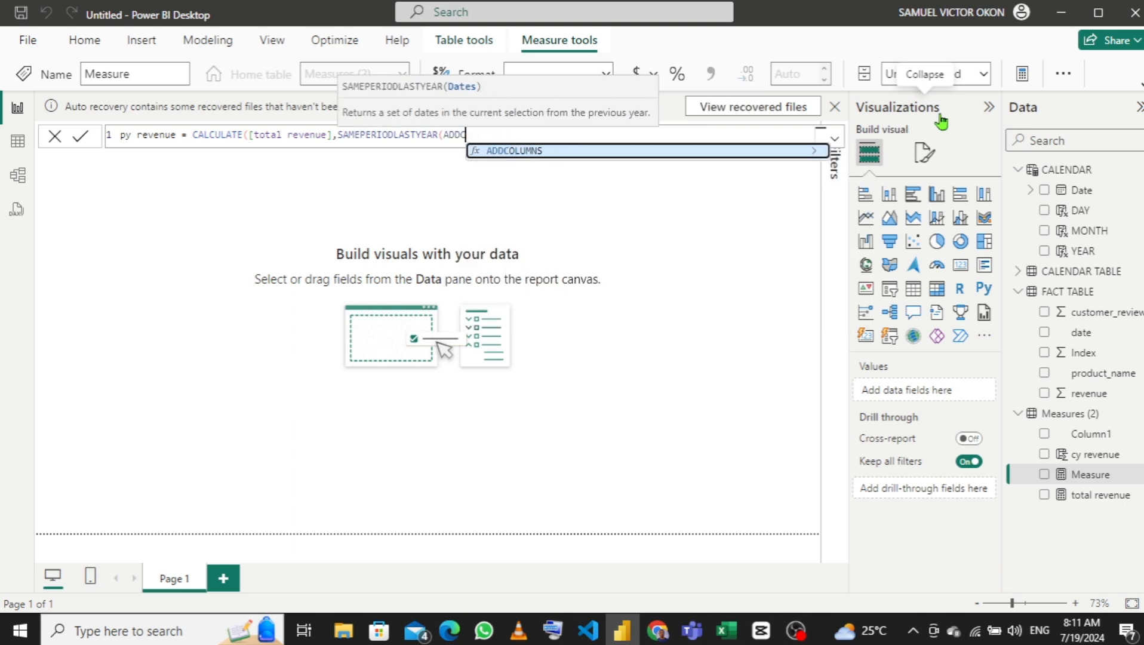
pyautogui.press('BackSpace')
# Step: Complete the SAMEPERIODLASTYEAR argument of py revenue with 'CALENDAR'[Date], close the formula and commit it
pyautogui.write('cal')
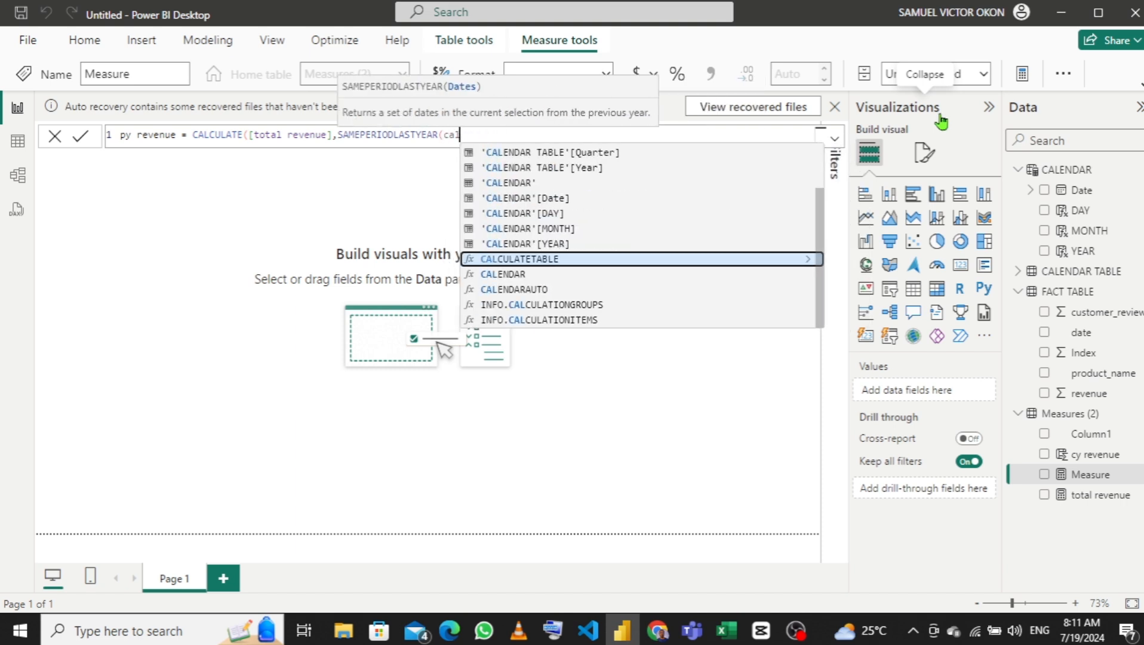
pyautogui.press('Up')
pyautogui.press('Up')
pyautogui.press('Up')
pyautogui.press('Up')
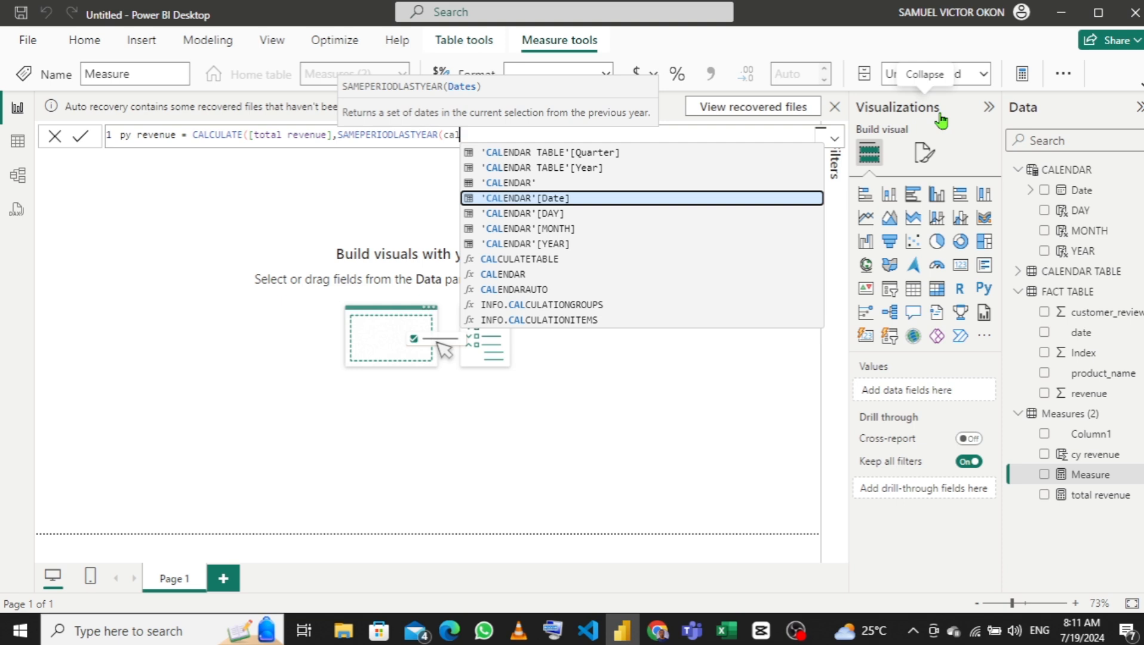
pyautogui.press('Tab')
pyautogui.write('))')
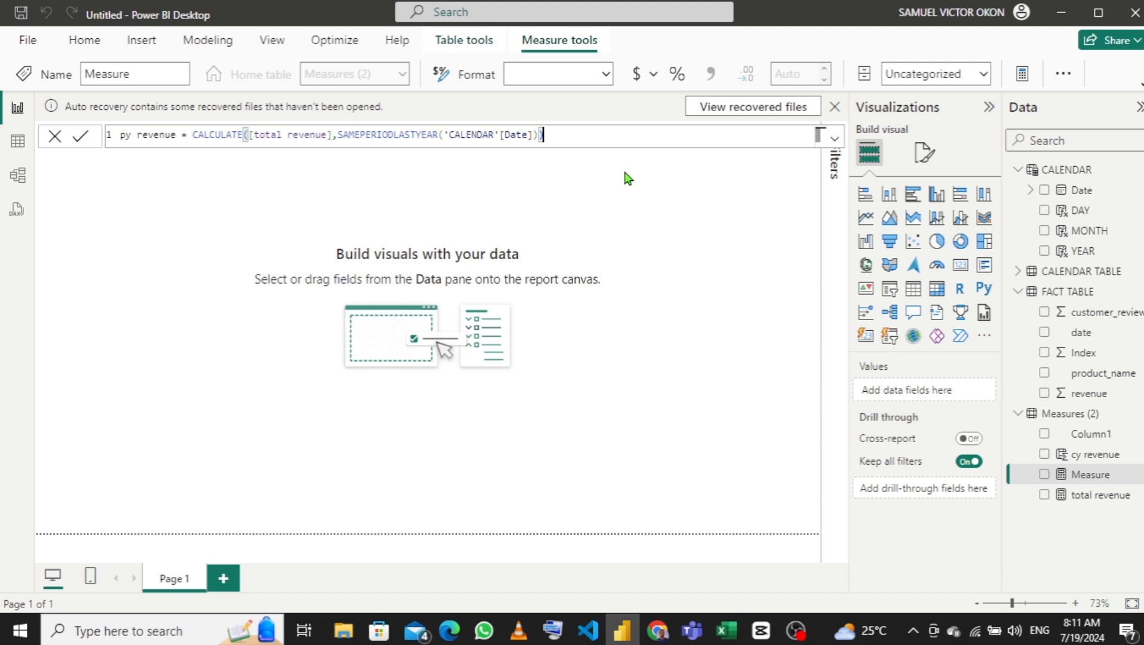
pyautogui.press('Return')
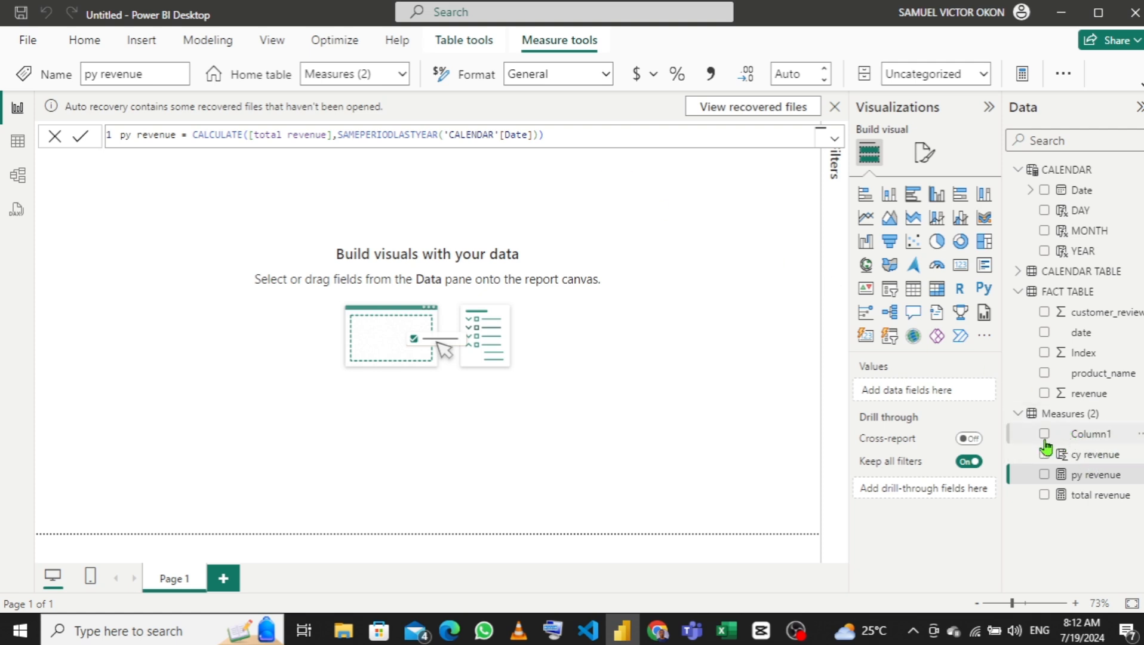
pyautogui.rightClick(1084, 419)
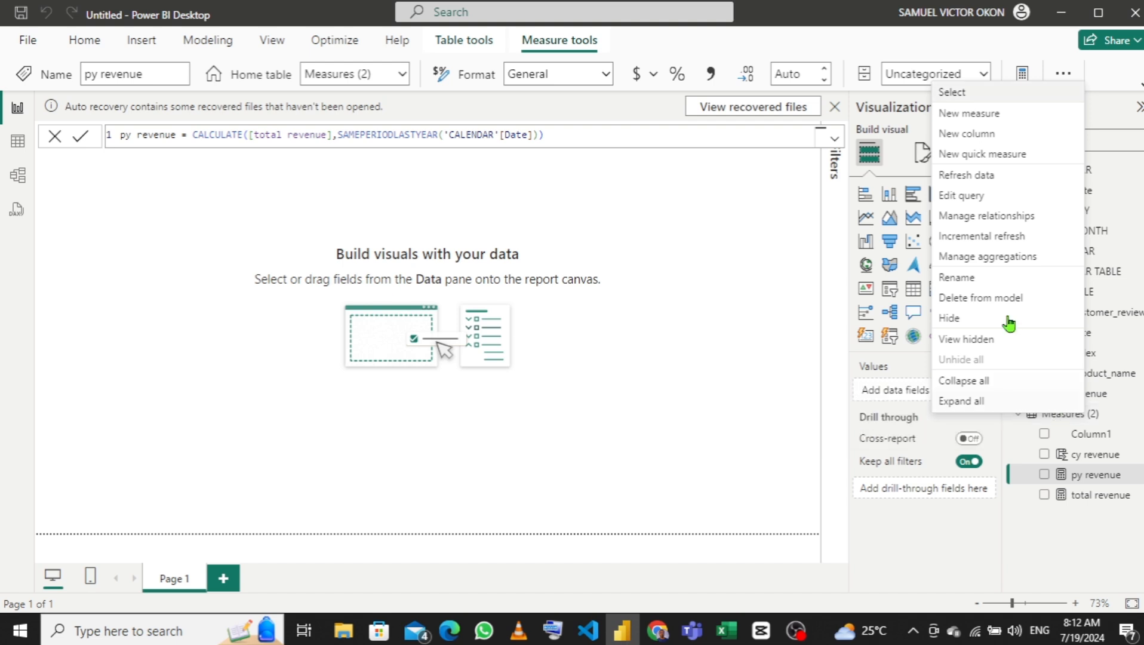
pyautogui.click(978, 121)
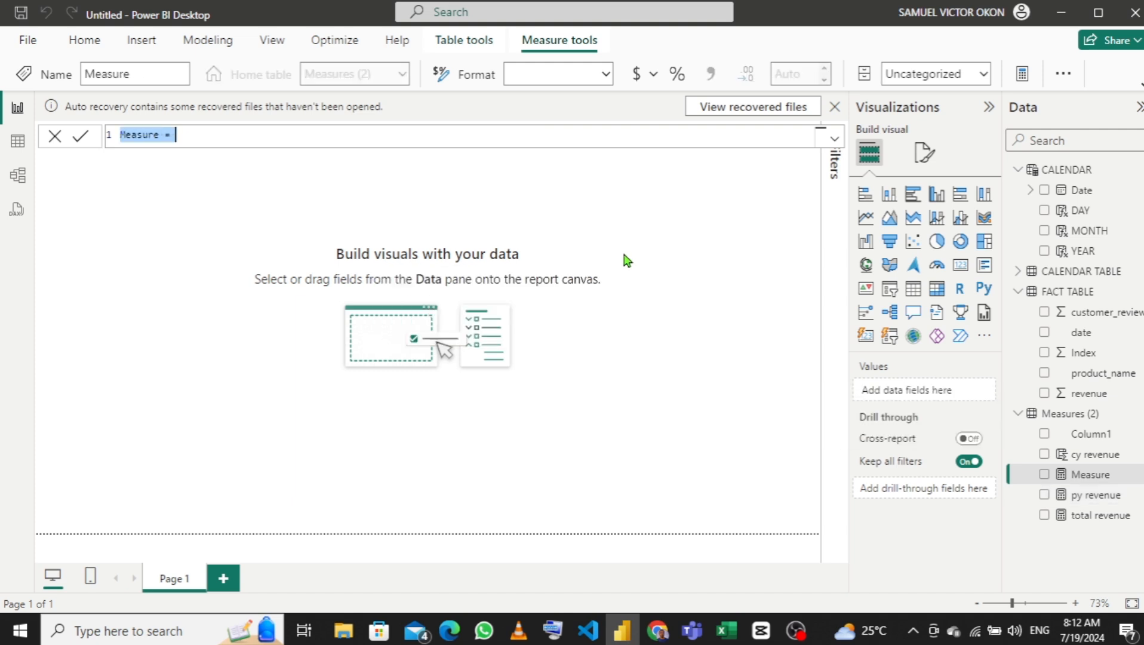
pyautogui.write('y')
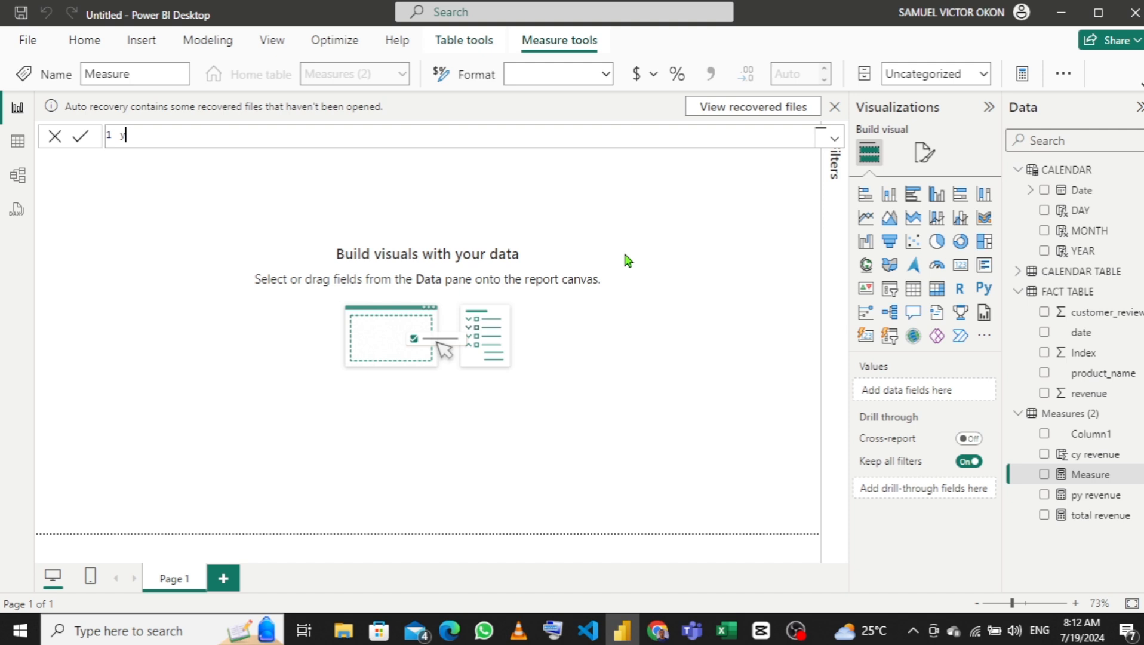
pyautogui.write('oy growth = (cy')
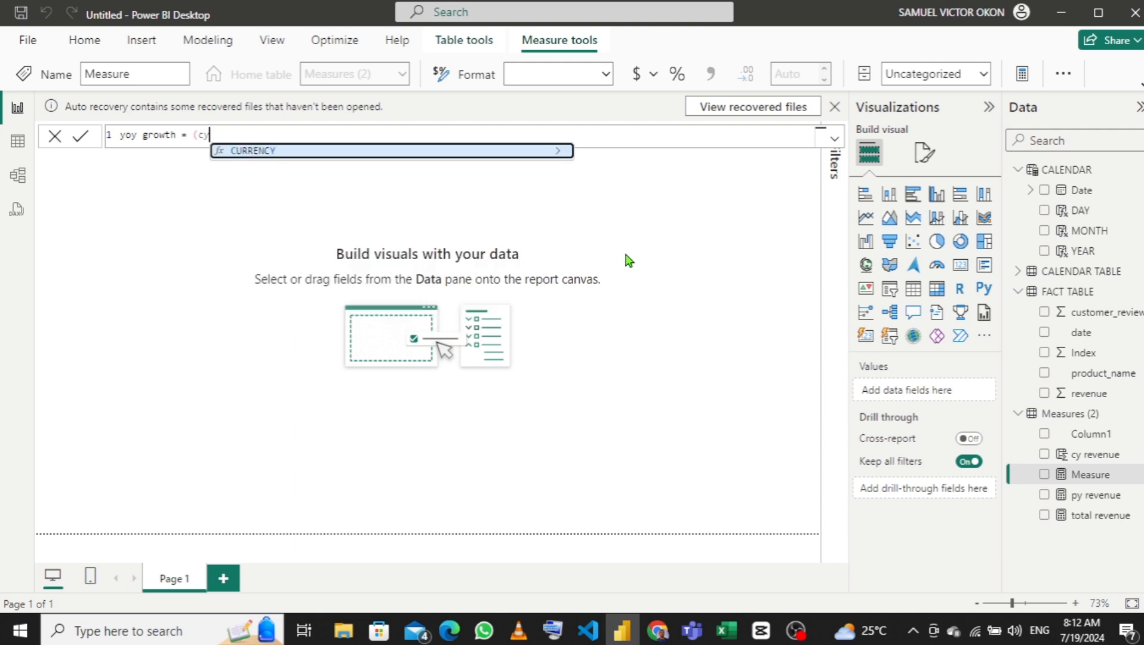
pyautogui.press('BackSpace')
pyautogui.press('BackSpace')
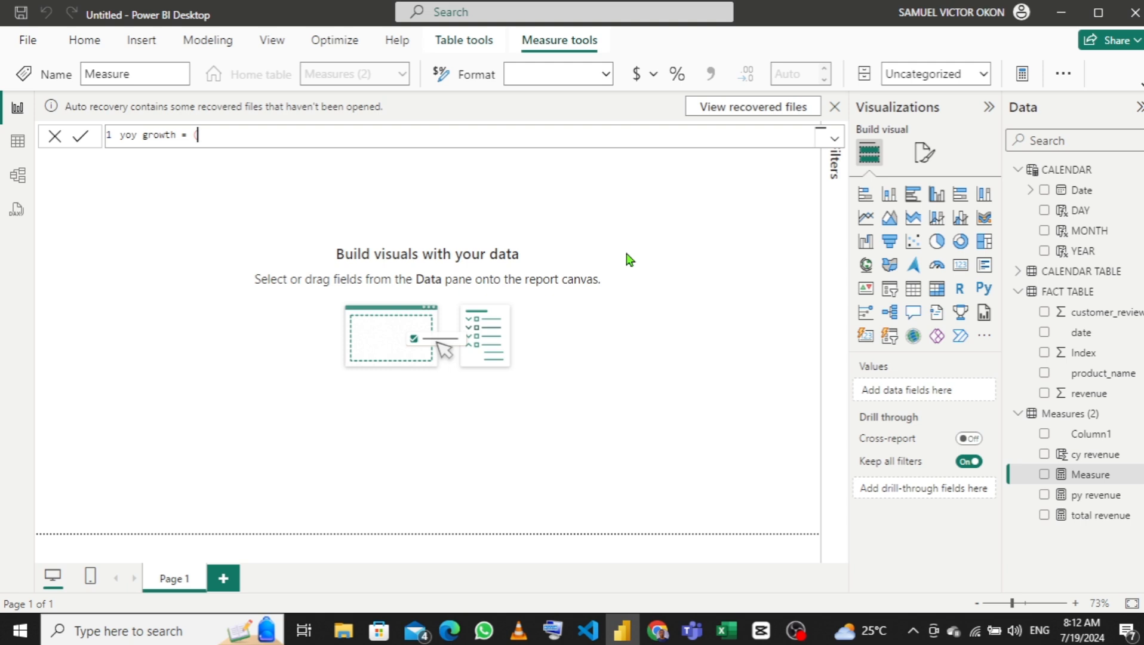
pyautogui.write('cy')
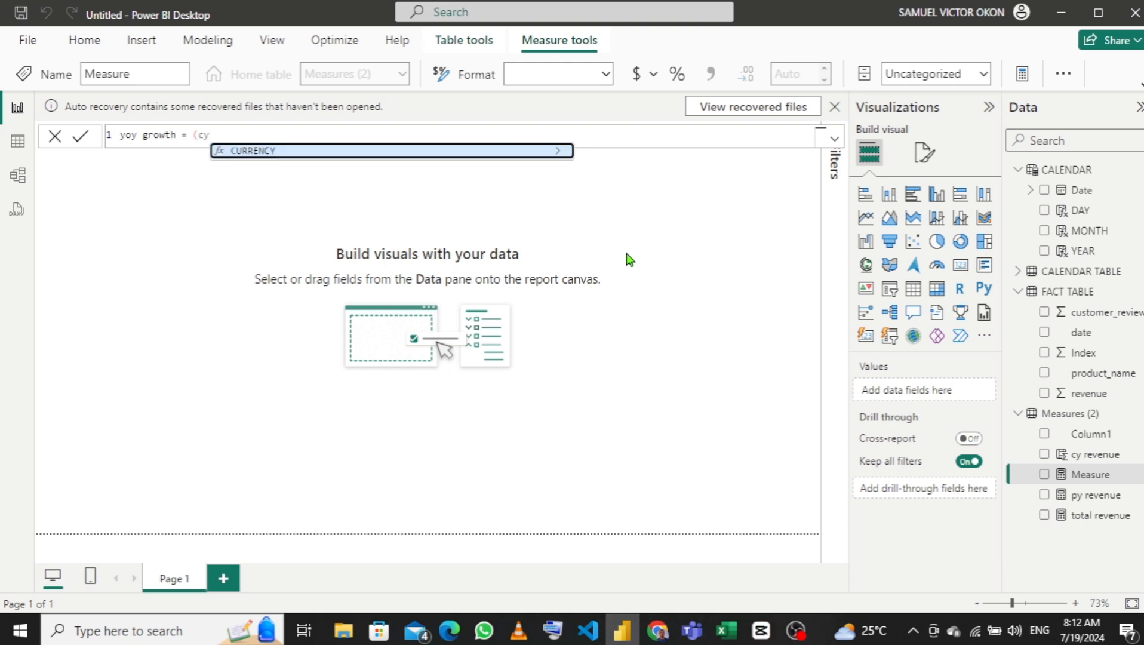
pyautogui.press('BackSpace')
pyautogui.press('BackSpace')
pyautogui.press('BackSpace')
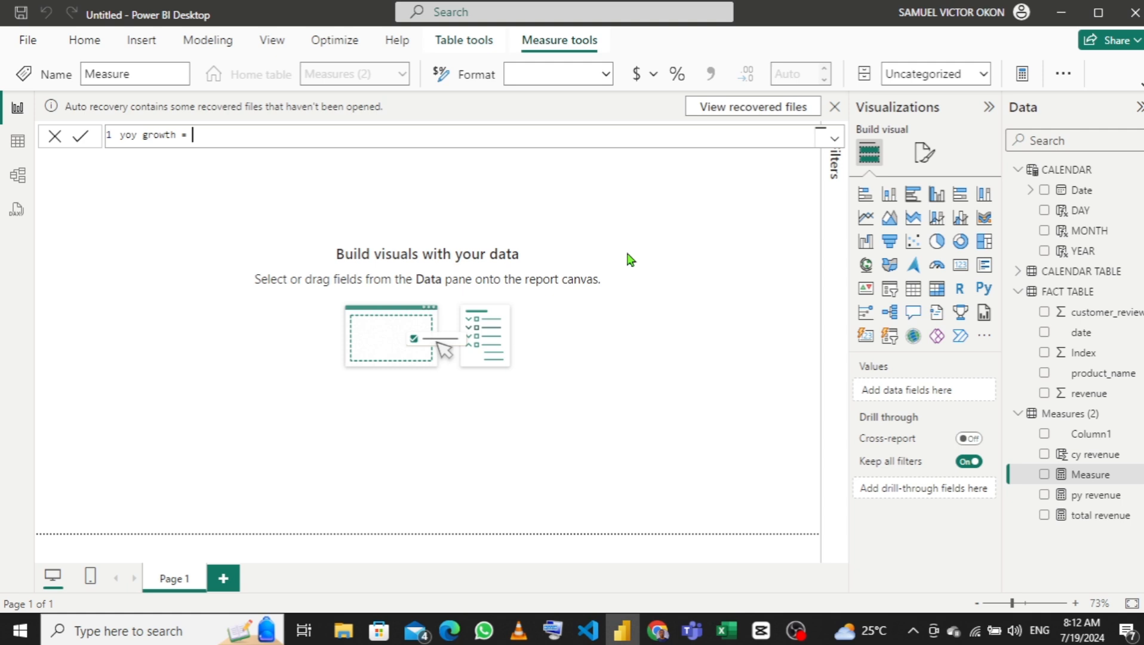
pyautogui.write('cy')
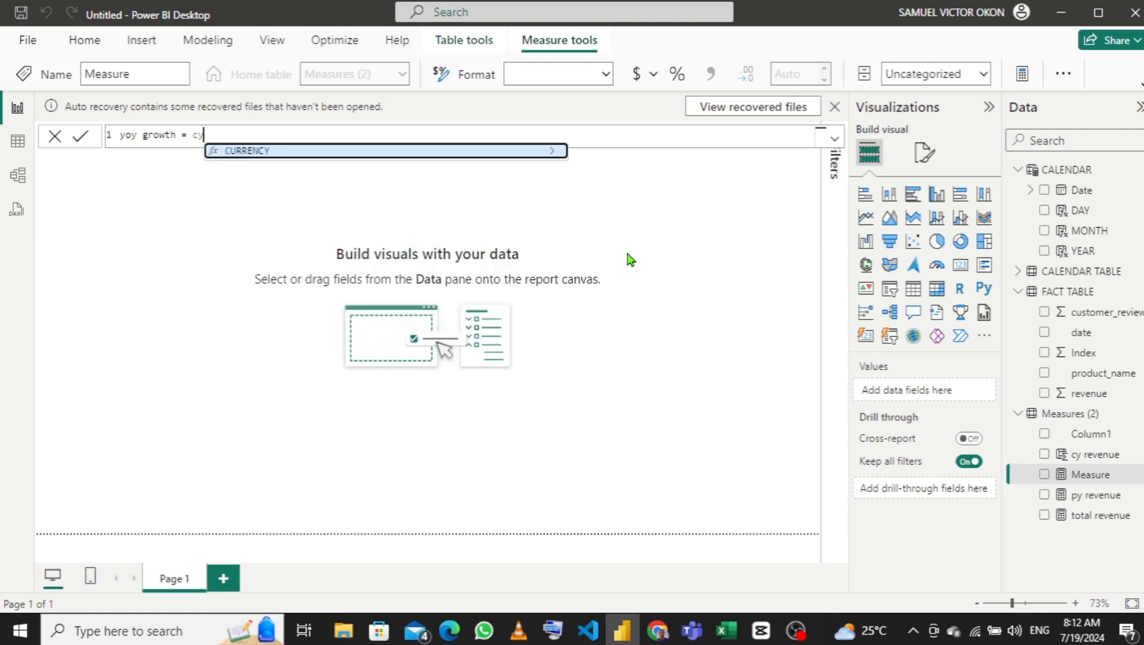
pyautogui.press('BackSpace')
pyautogui.press('BackSpace')
pyautogui.write('rev')
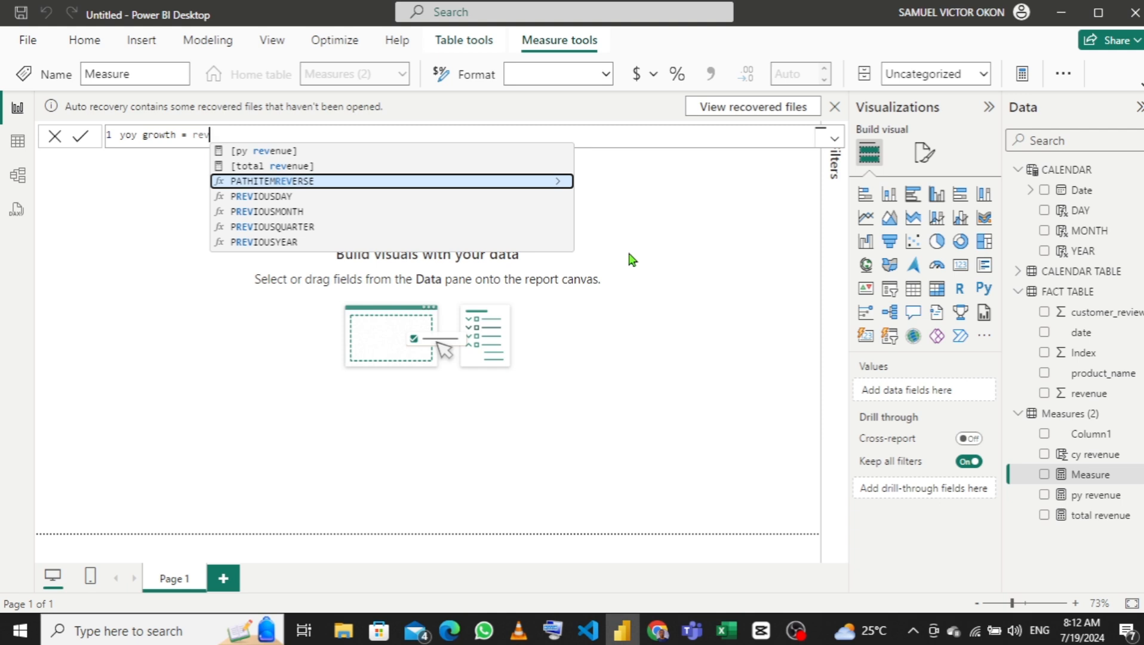
pyautogui.press('BackSpace')
pyautogui.press('BackSpace')
pyautogui.press('BackSpace')
pyautogui.press('BackSpace')
pyautogui.press('BackSpace')
pyautogui.press('BackSpace')
pyautogui.press('BackSpace')
pyautogui.press('BackSpace')
pyautogui.press('BackSpace')
pyautogui.press('BackSpace')
pyautogui.press('BackSpace')
pyautogui.press('BackSpace')
pyautogui.press('BackSpace')
pyautogui.press('BackSpace')
pyautogui.press('BackSpace')
pyautogui.press('BackSpace')
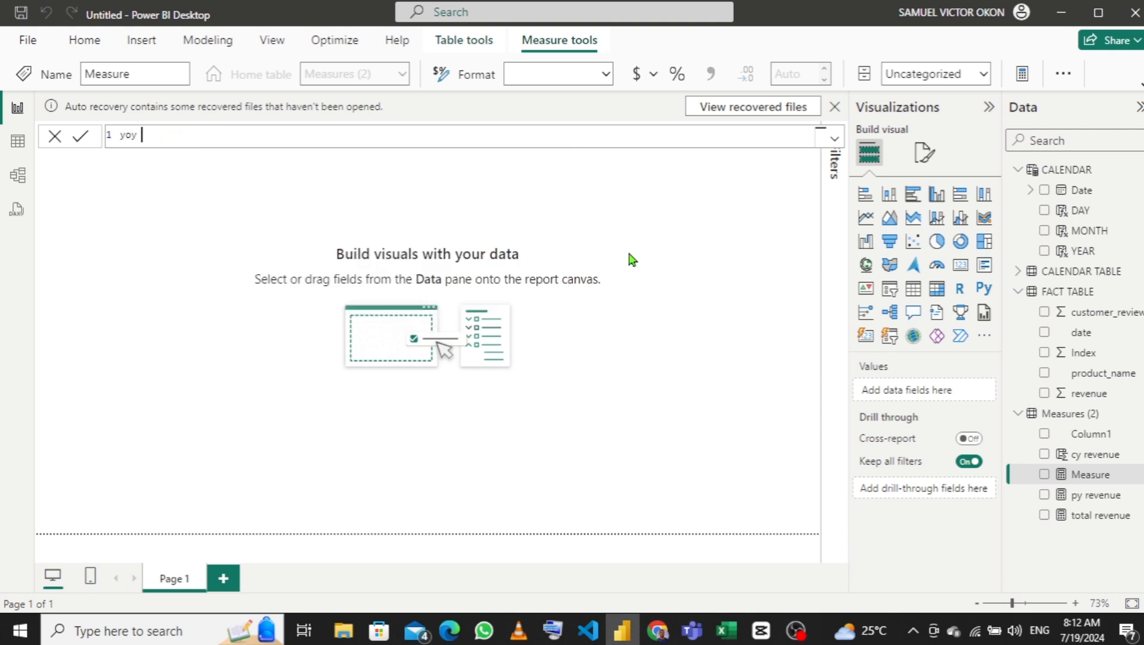
pyautogui.click(1087, 459)
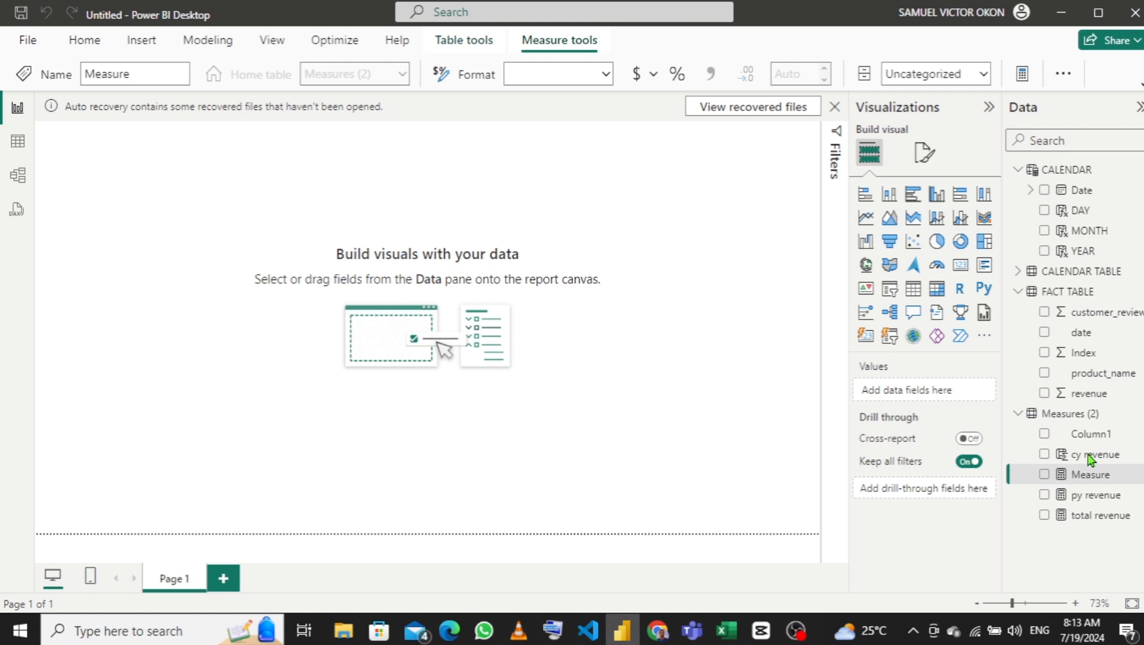
pyautogui.press('Delete')
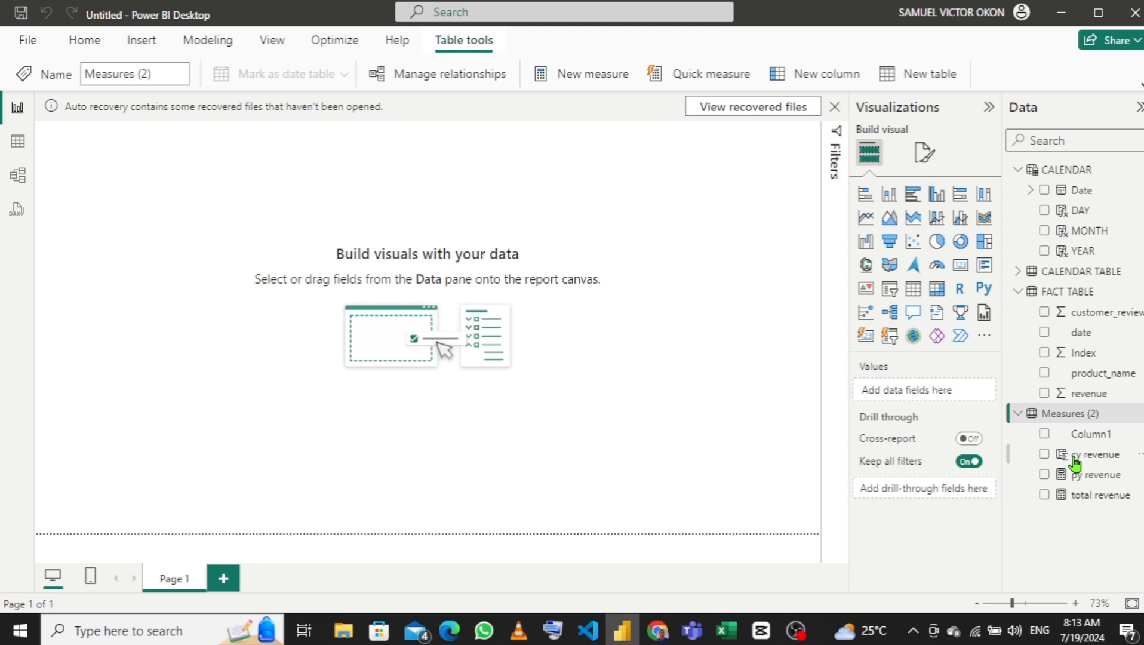
# Step: Delete the calculated column cy revenue from the Measures (2) table
pyautogui.rightClick(1075, 462)
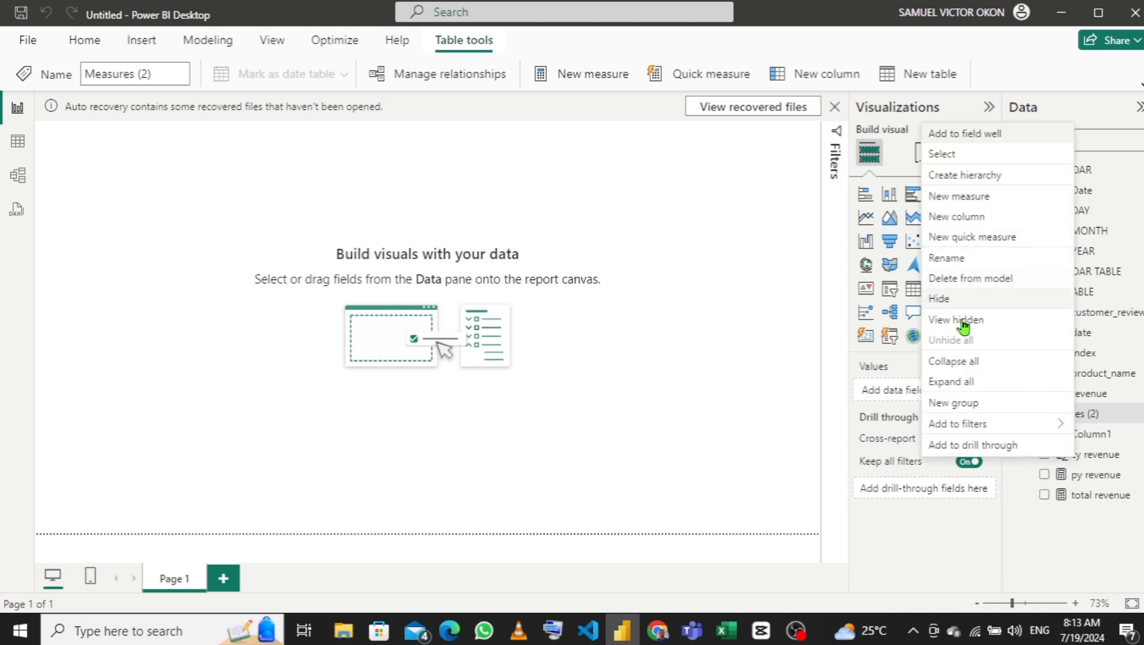
pyautogui.click(957, 280)
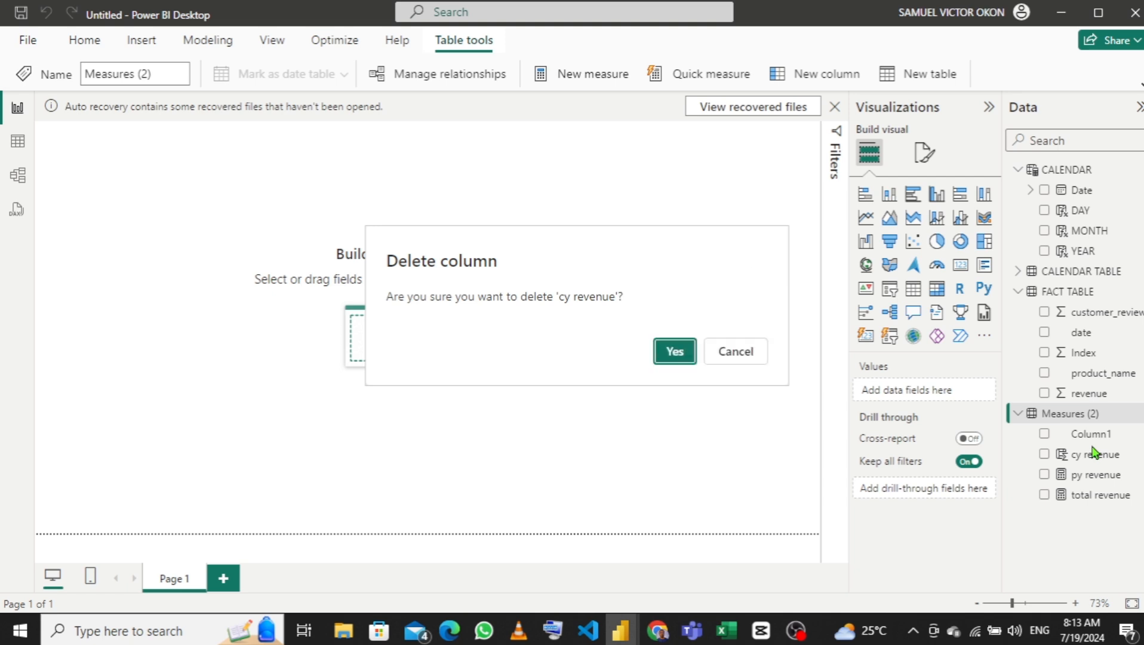
pyautogui.click(671, 356)
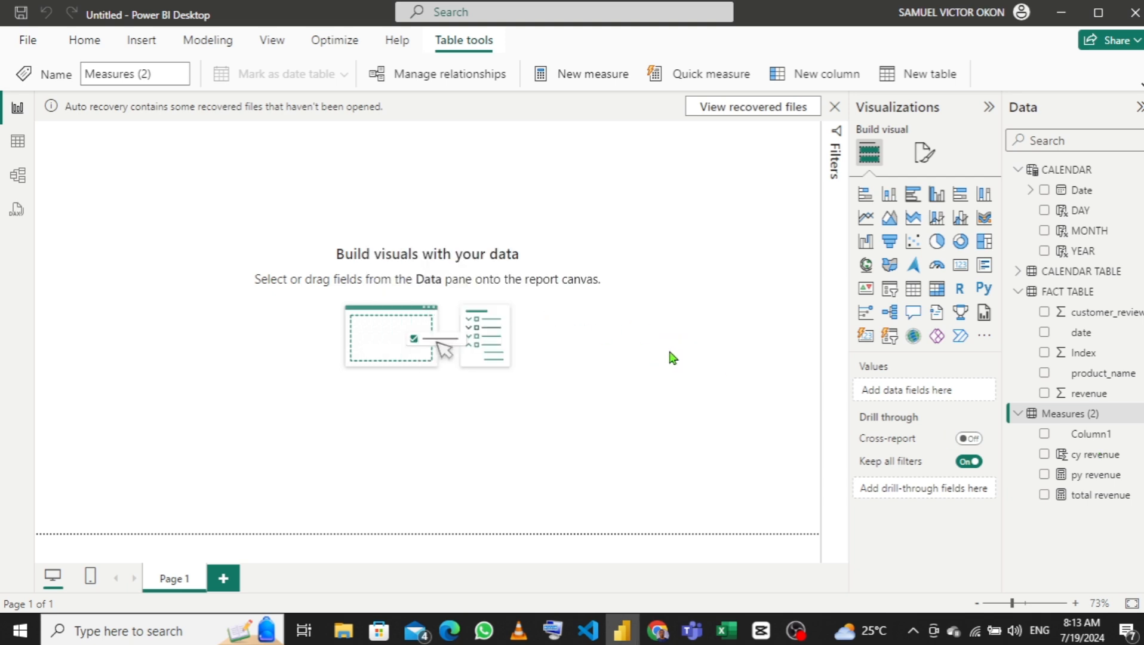
# Step: Start a measure named cy revenue in the Measures (2) table with the TOTALYTD function
pyautogui.rightClick(1037, 412)
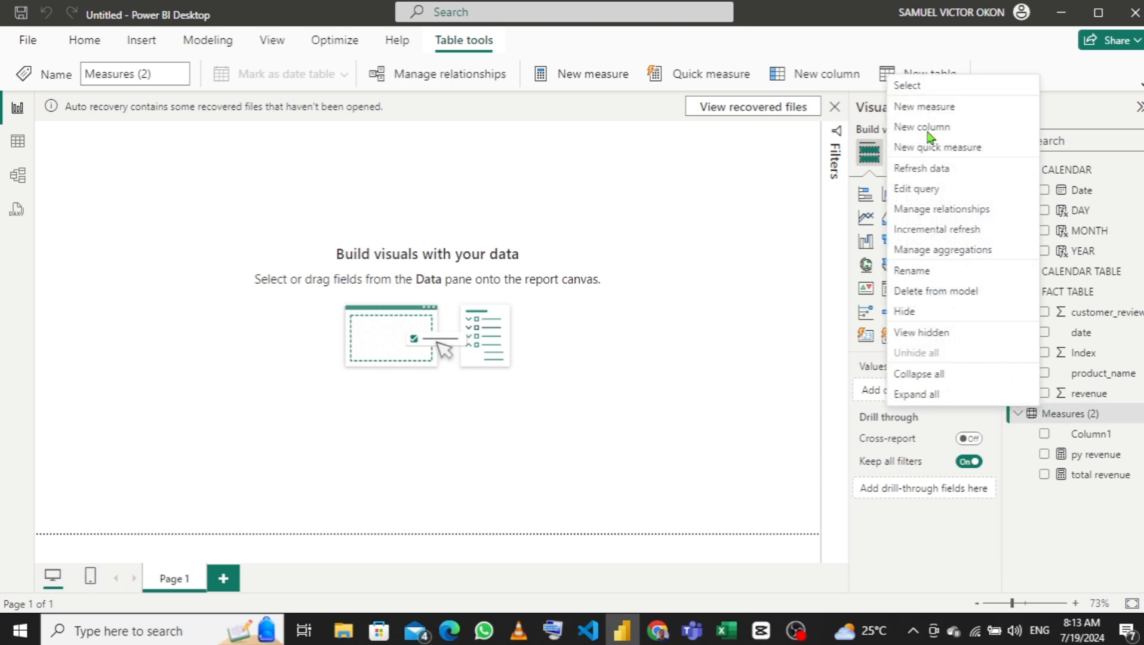
pyautogui.click(913, 109)
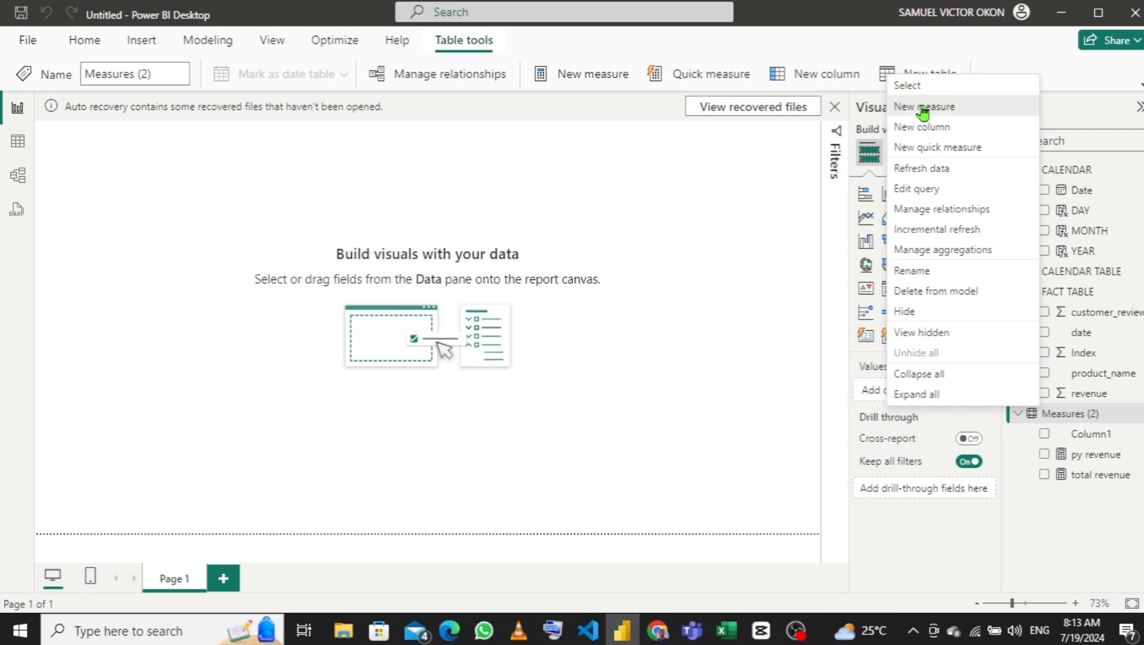
pyautogui.click(920, 111)
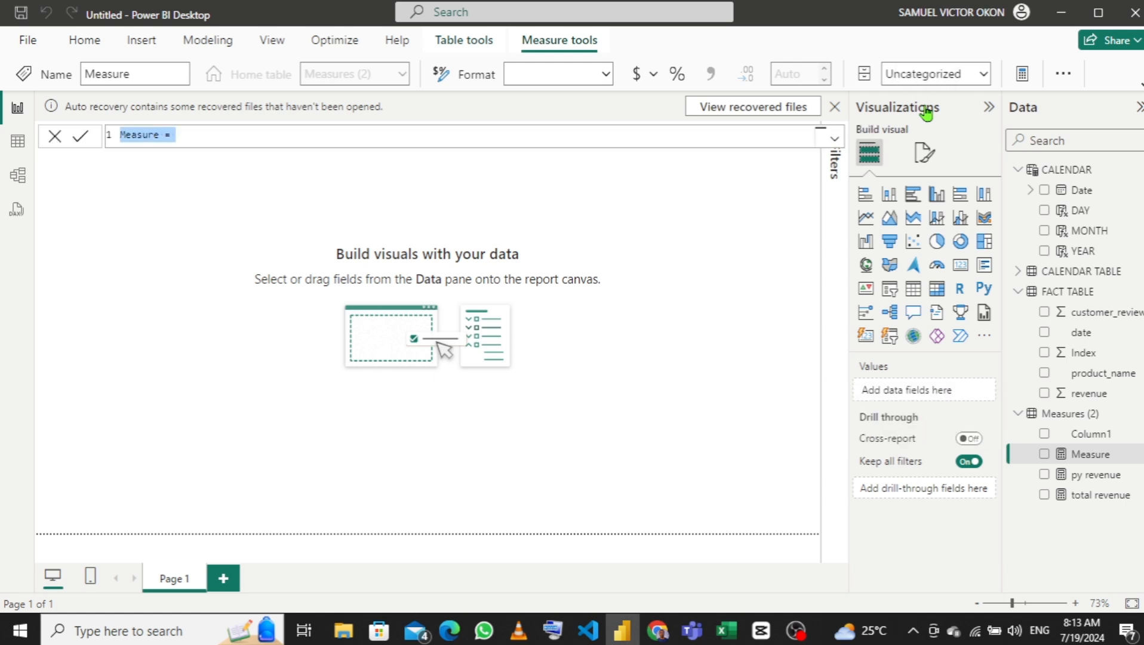
pyautogui.write('cy')
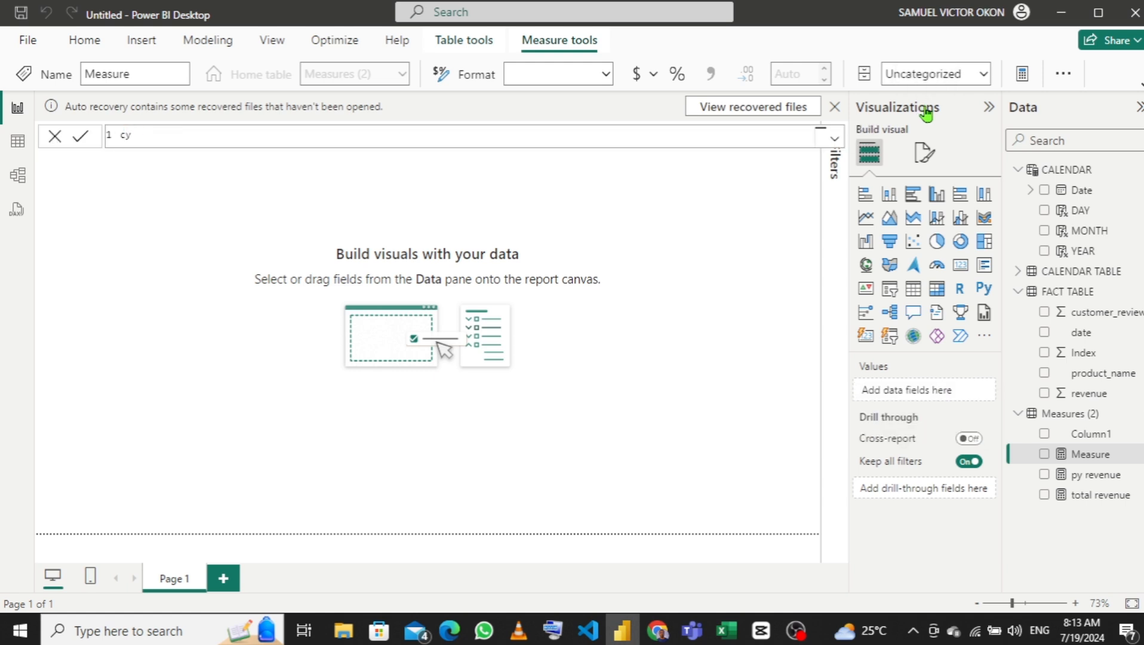
pyautogui.write(' revenue = tot')
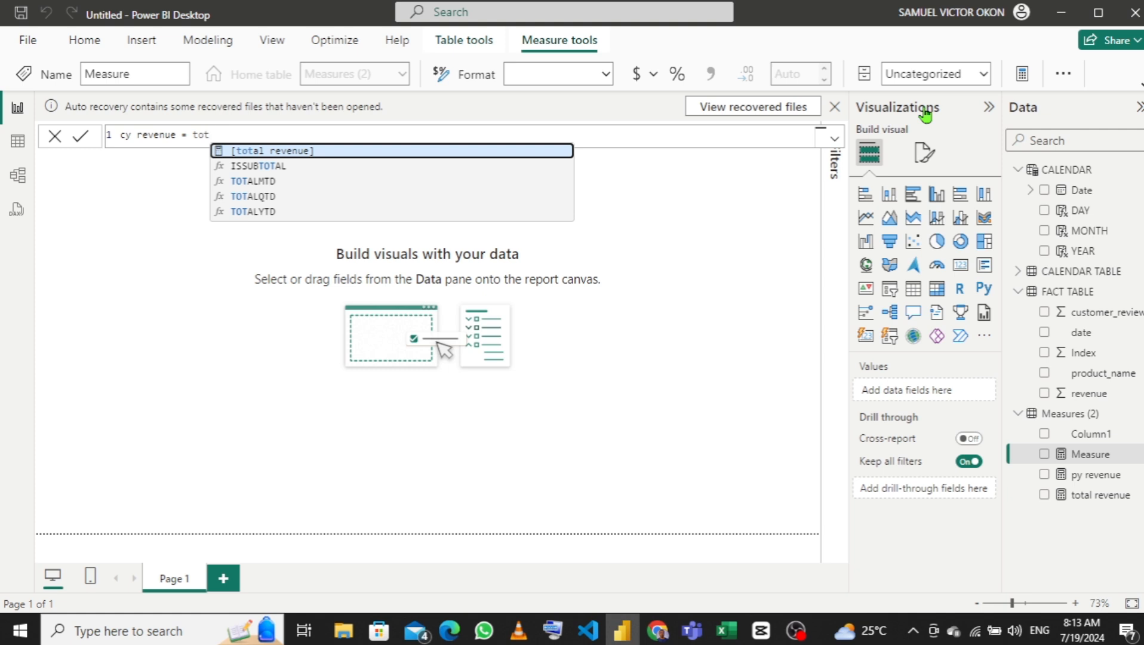
pyautogui.press('Down')
pyautogui.press('Down')
pyautogui.press('Down')
pyautogui.press('Down')
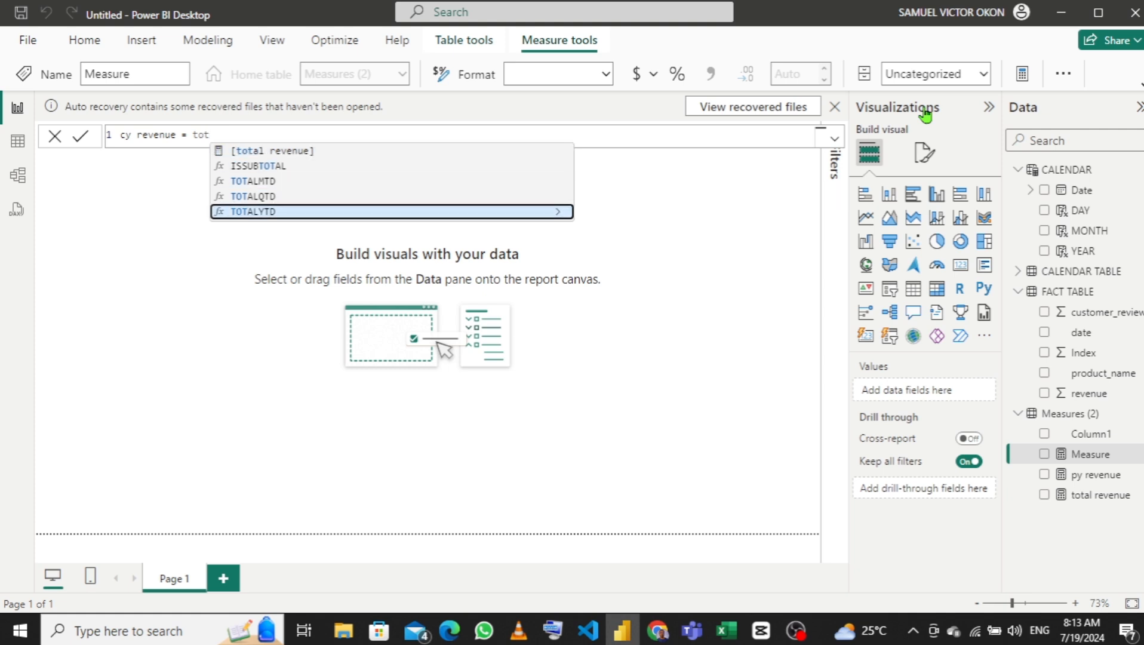
pyautogui.press('Tab')
# Step: Complete the cy revenue measure with [total revenue] as the expression and 'CALENDAR'[Date] as the dates, and commit it
pyautogui.write('to')
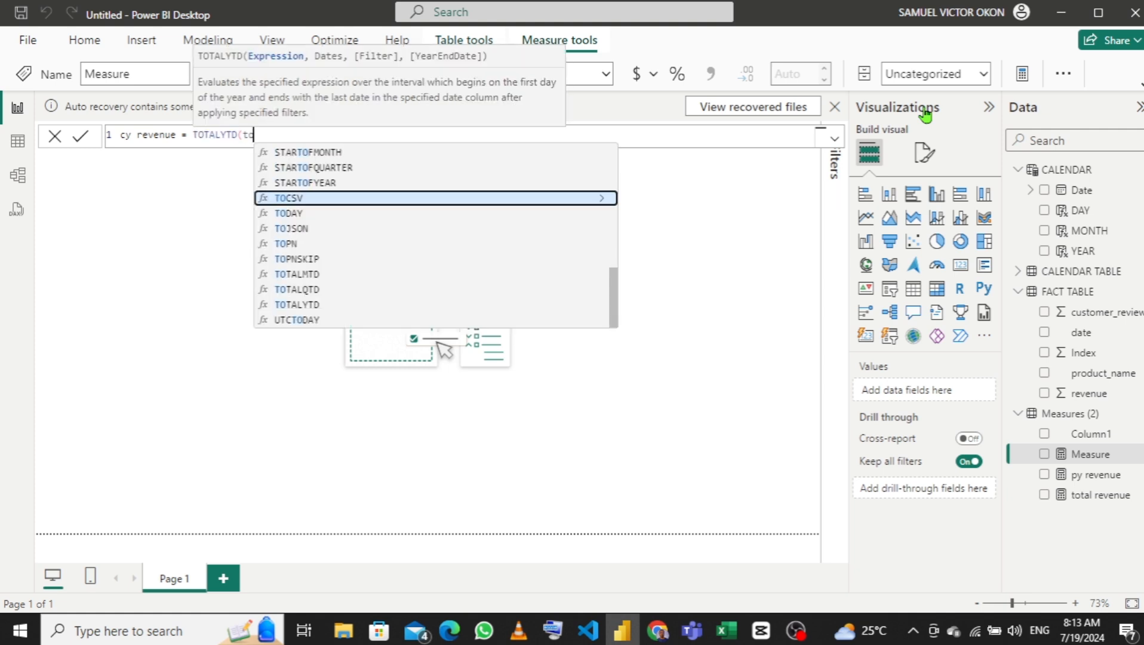
pyautogui.write('tal')
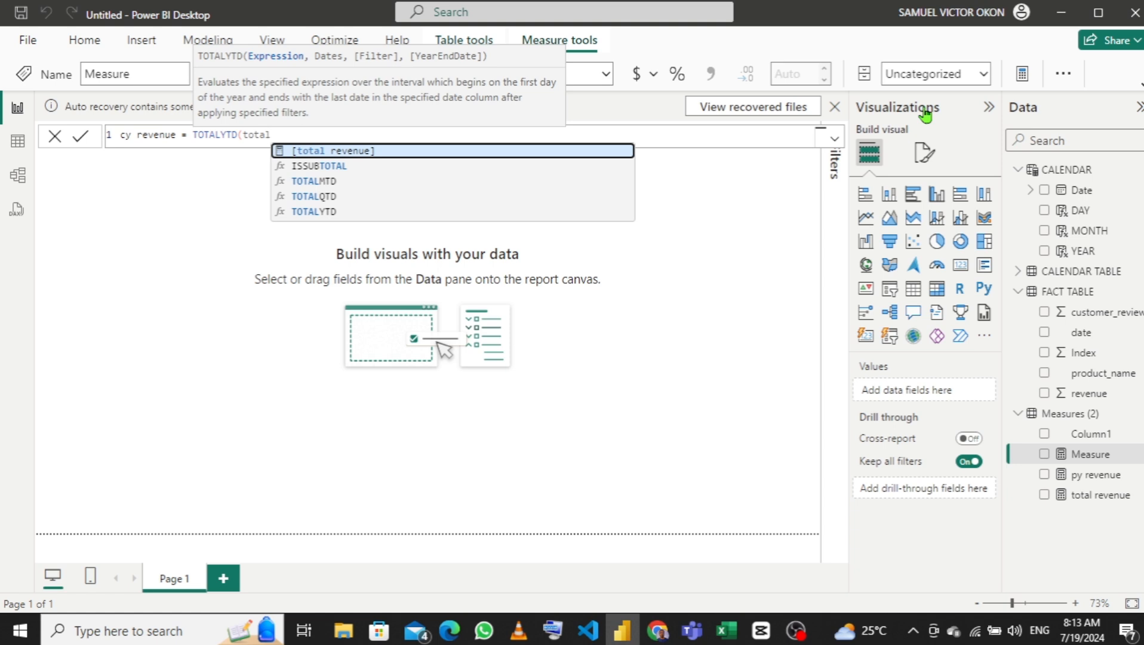
pyautogui.press('Tab')
pyautogui.write(',cal')
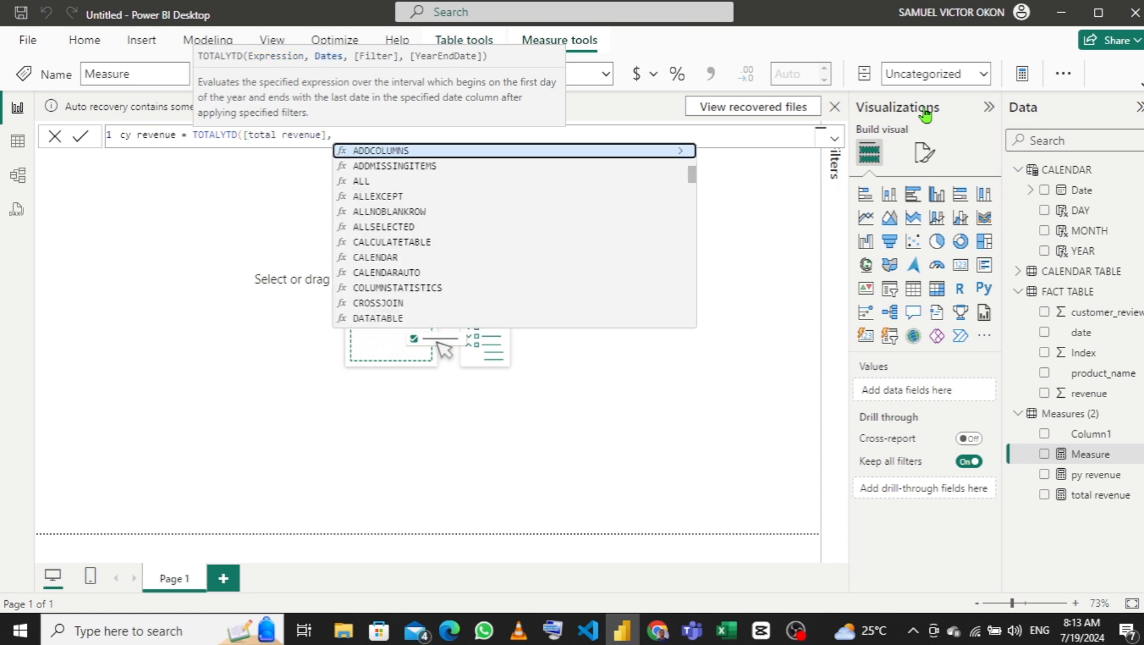
pyautogui.press('Up')
pyautogui.press('Up')
pyautogui.press('Up')
pyautogui.press('Up')
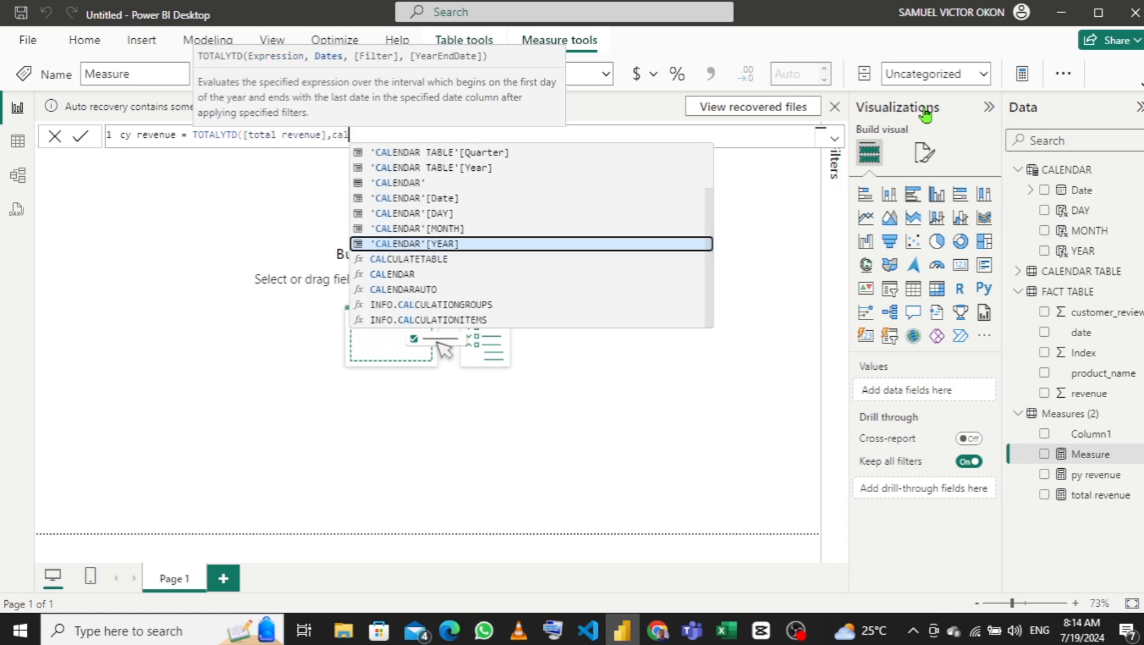
pyautogui.press('Tab')
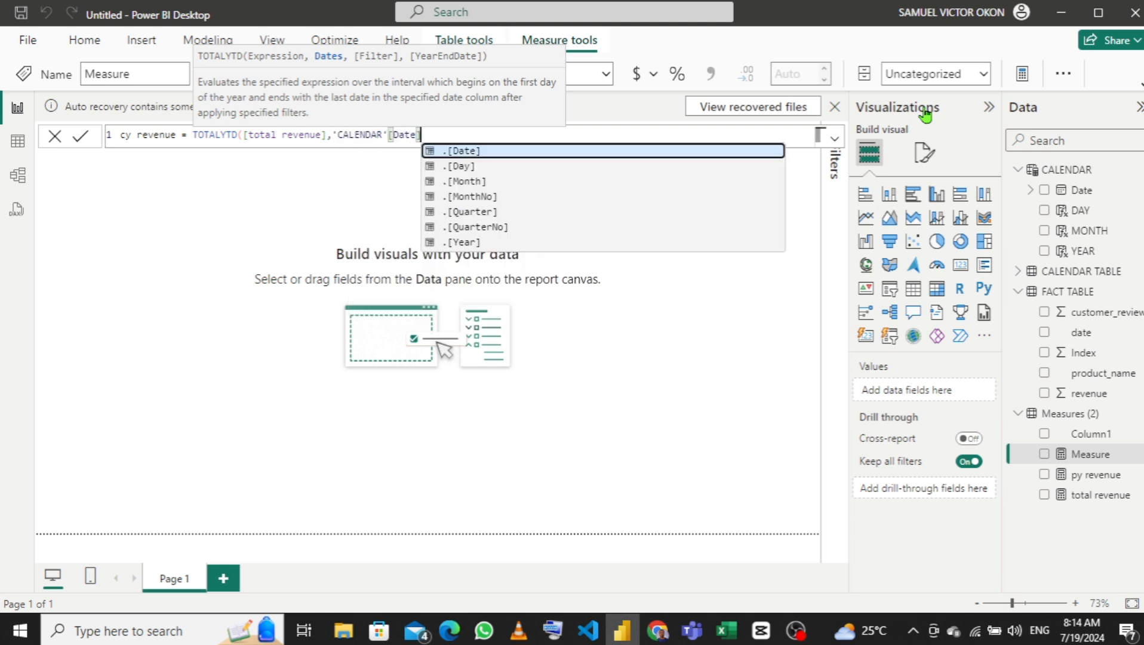
pyautogui.write(')')
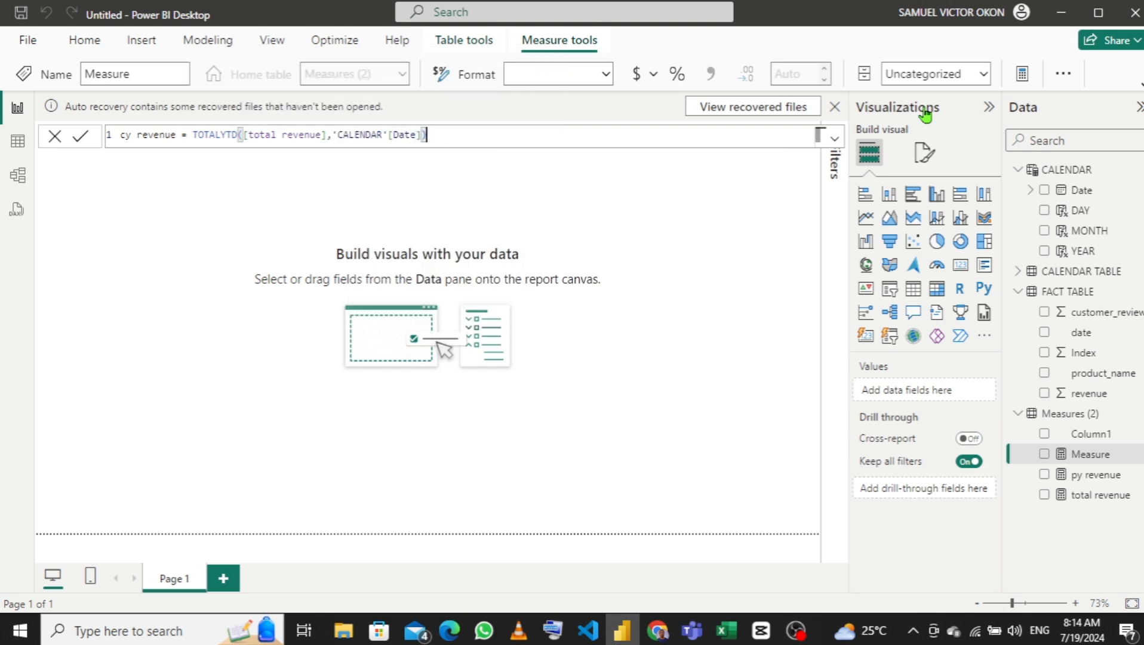
pyautogui.press('Return')
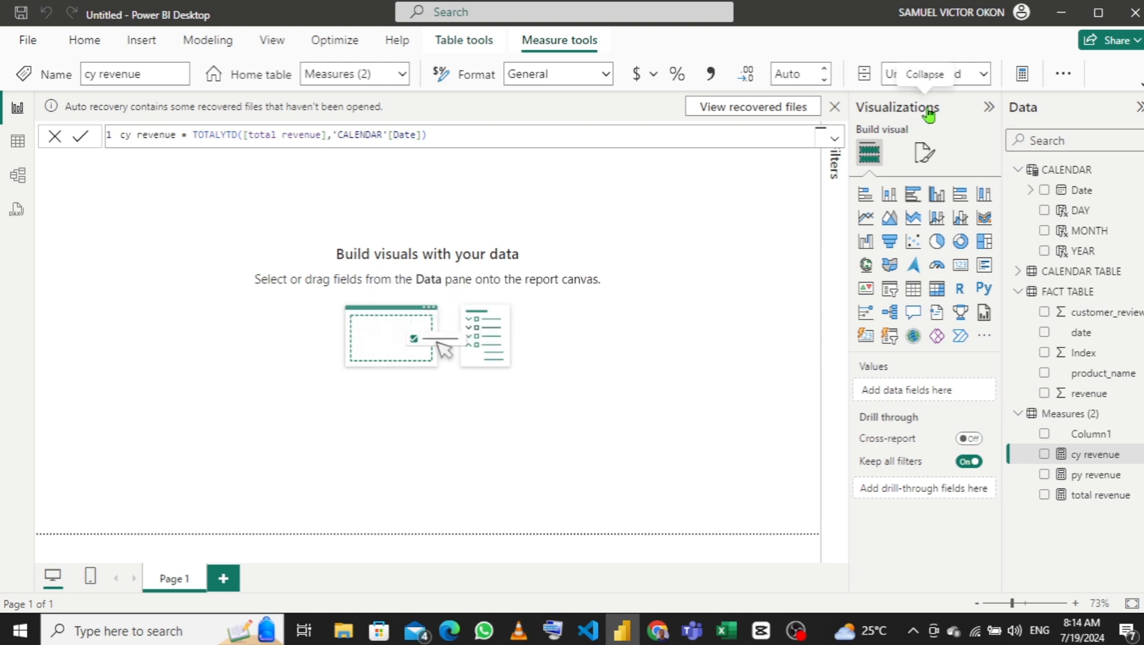
# Step: Create a measure in the Measures (2) table: yoy growth = ([cy revenue]-[py revenue])/[py revenue]
pyautogui.rightClick(1068, 418)
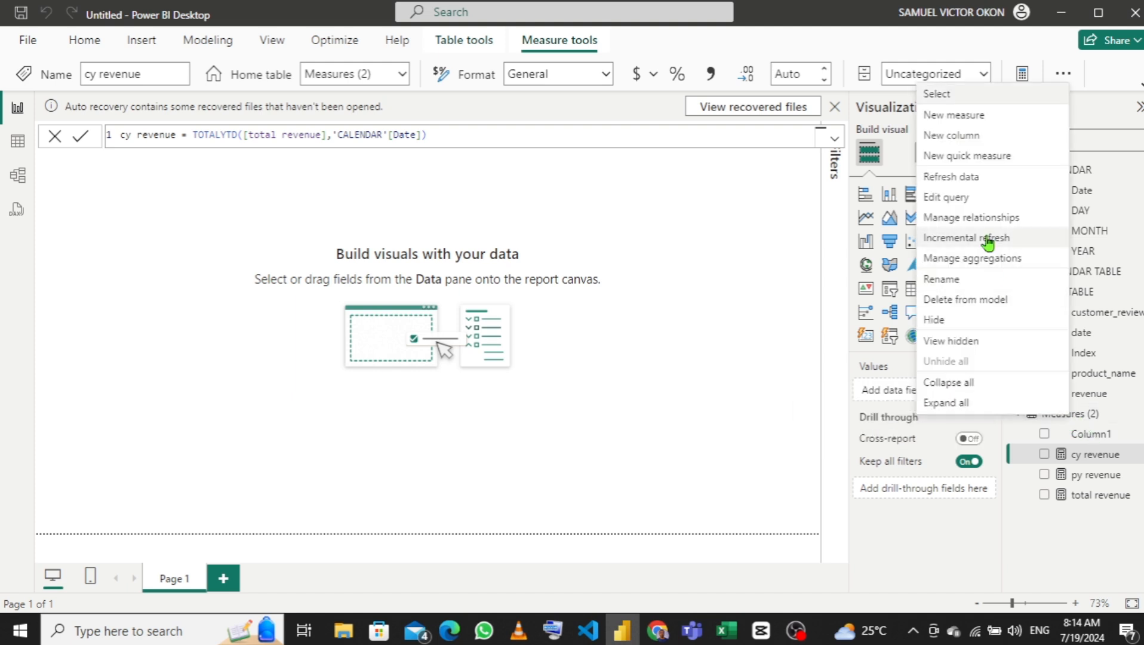
pyautogui.click(950, 120)
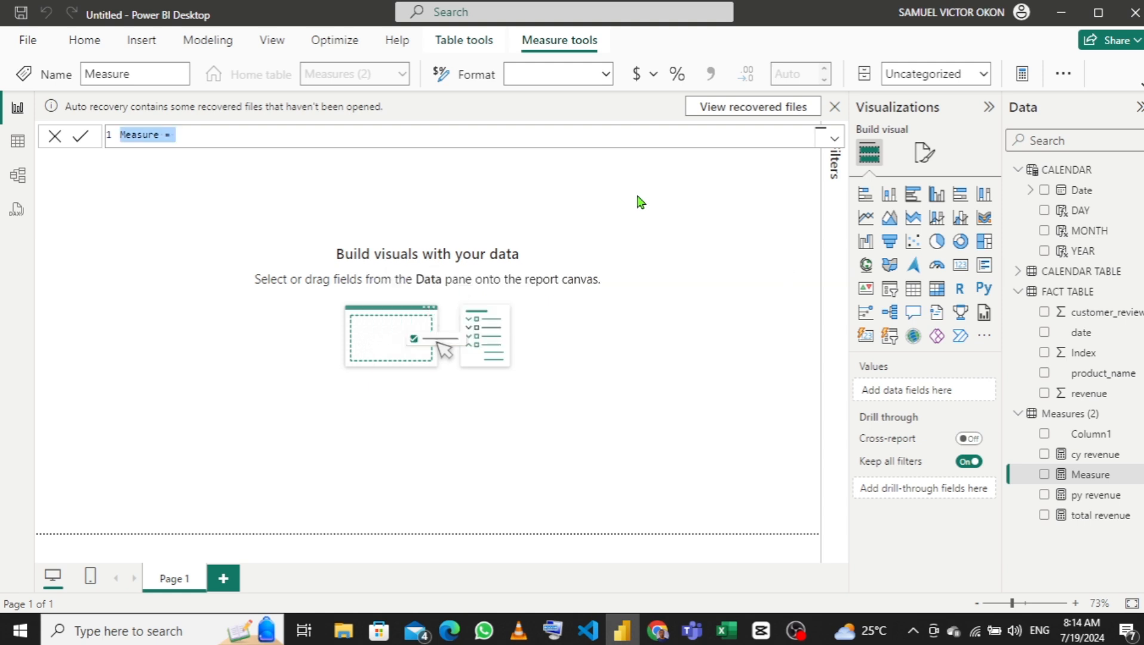
pyautogui.write('yoy a')
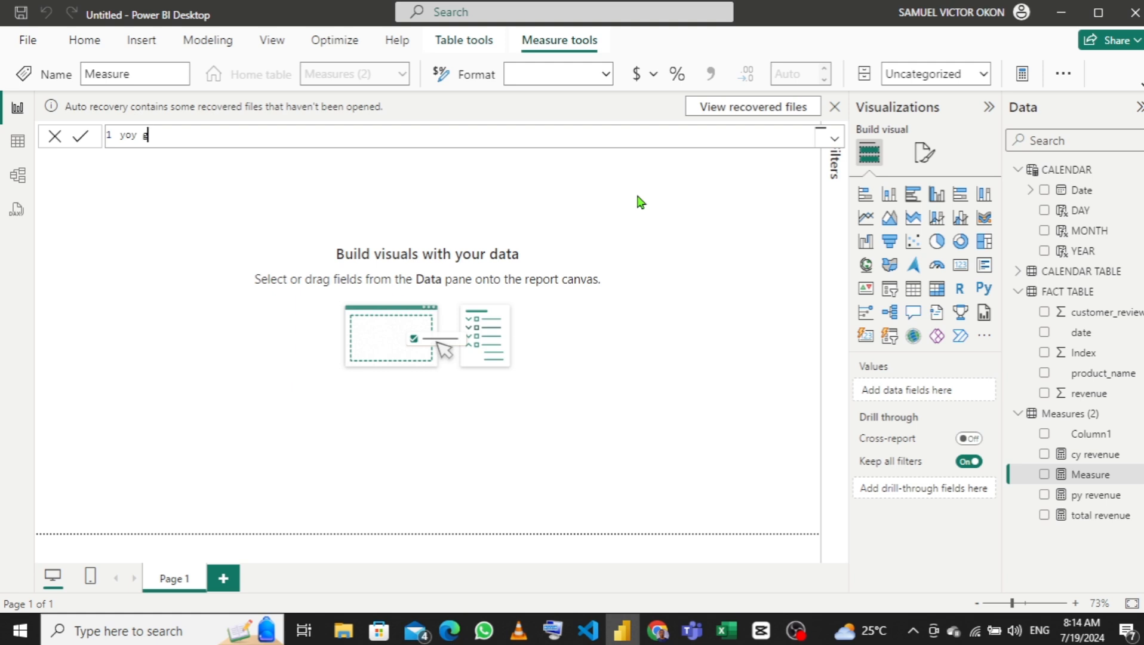
pyautogui.write('rowth = (cy')
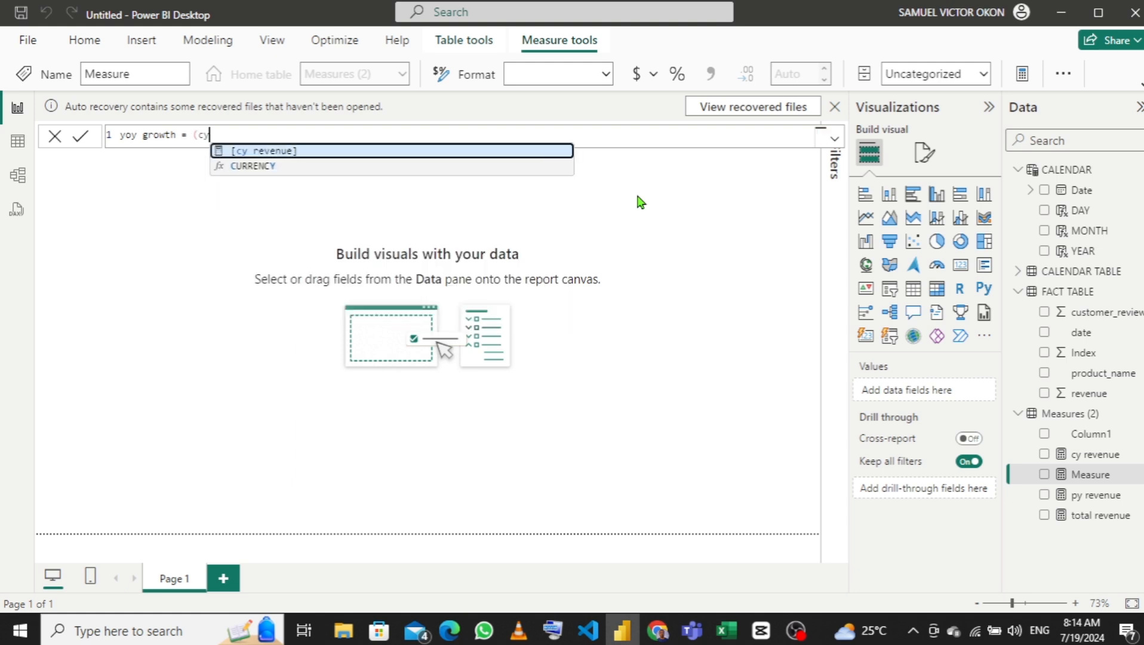
pyautogui.press('Tab')
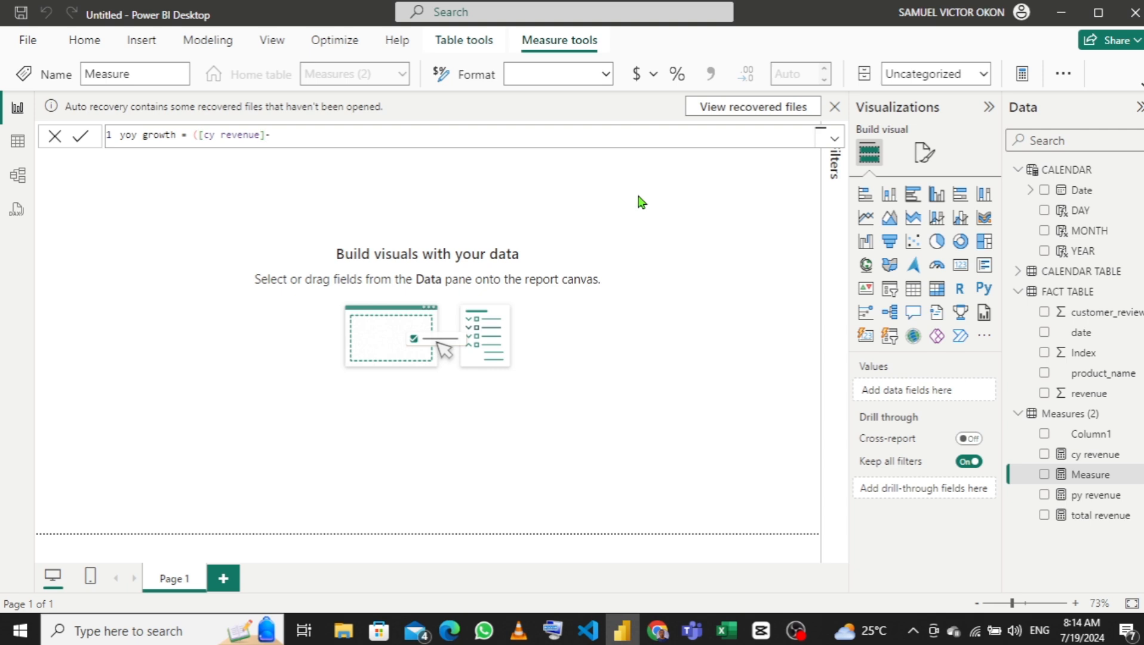
pyautogui.write('py')
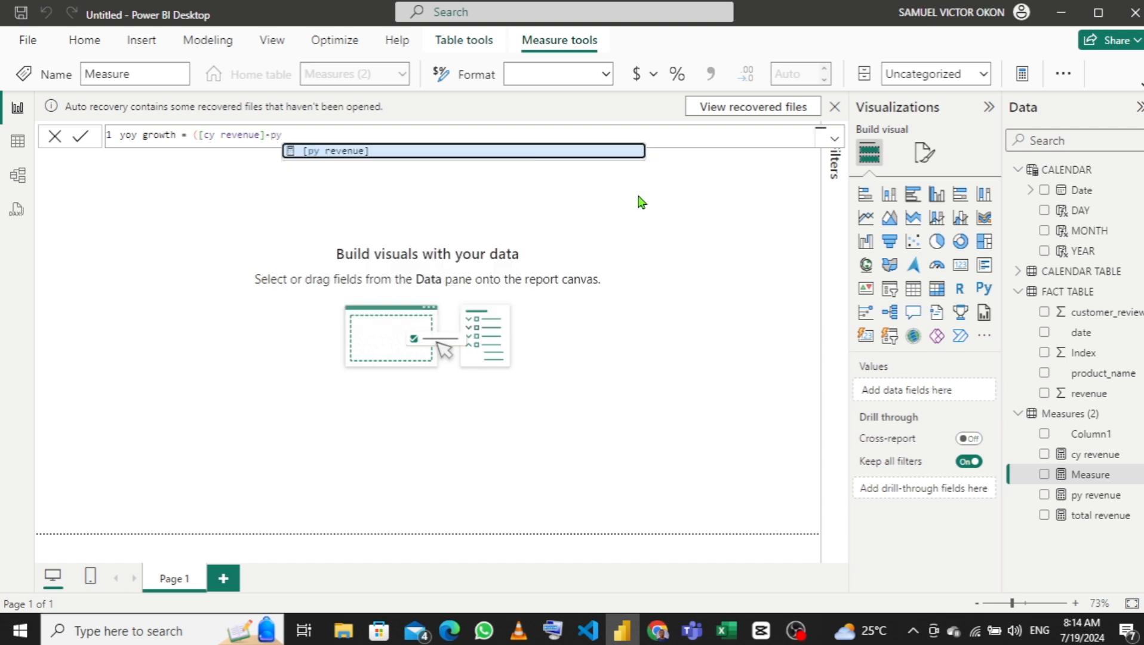
pyautogui.press('Tab')
pyautogui.write(')/')
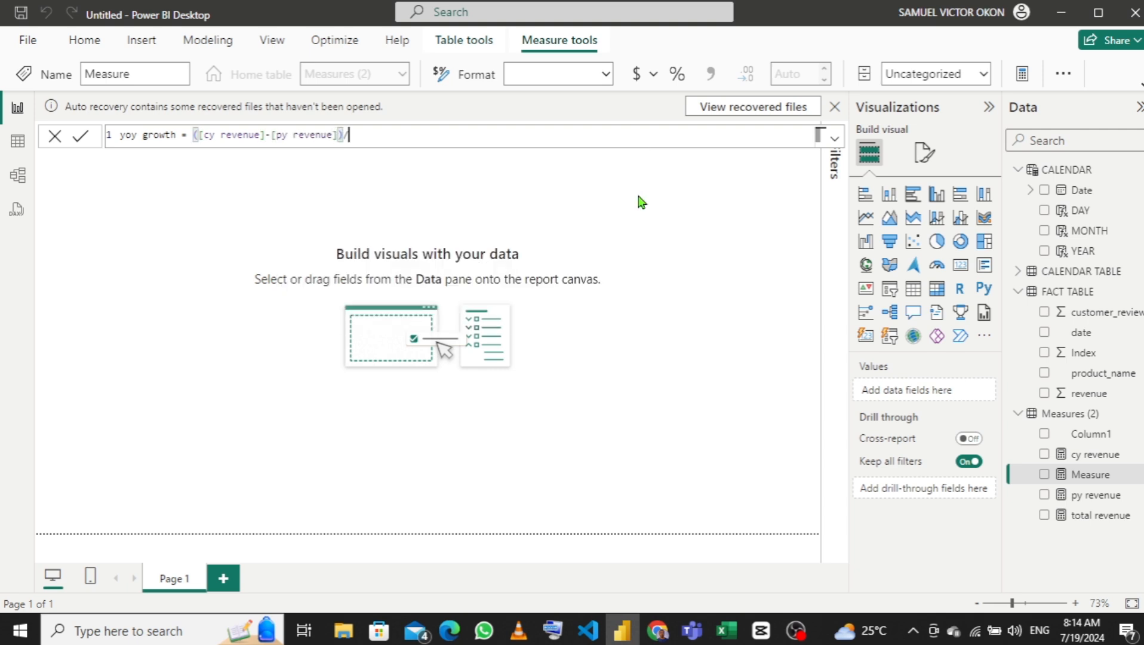
pyautogui.write('[py')
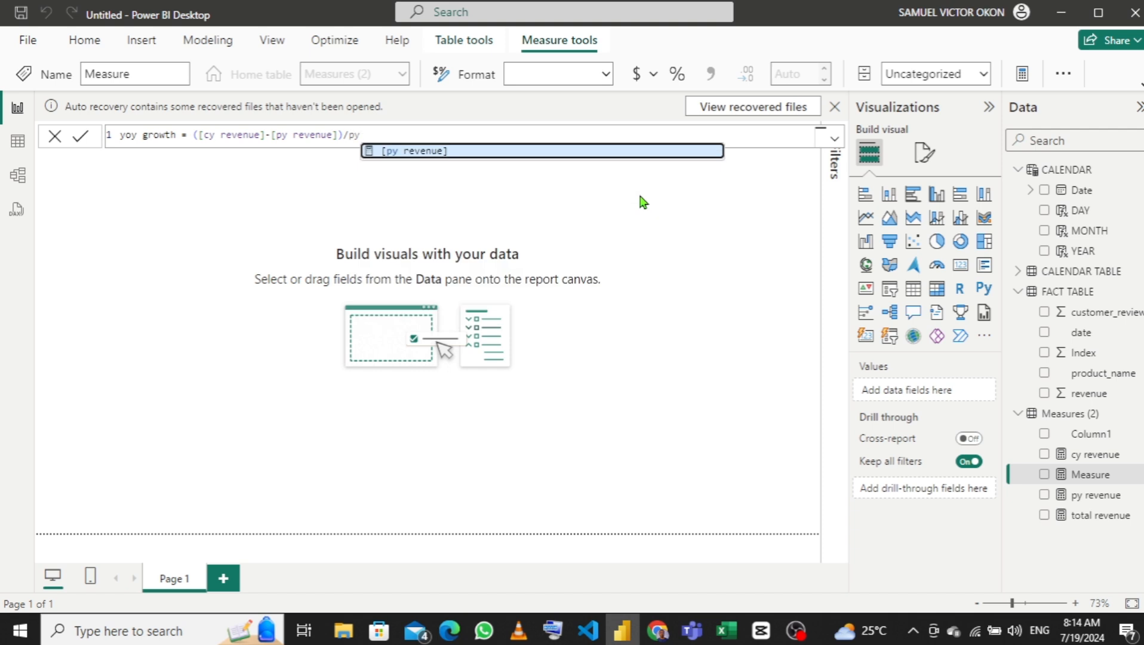
pyautogui.press('Tab')
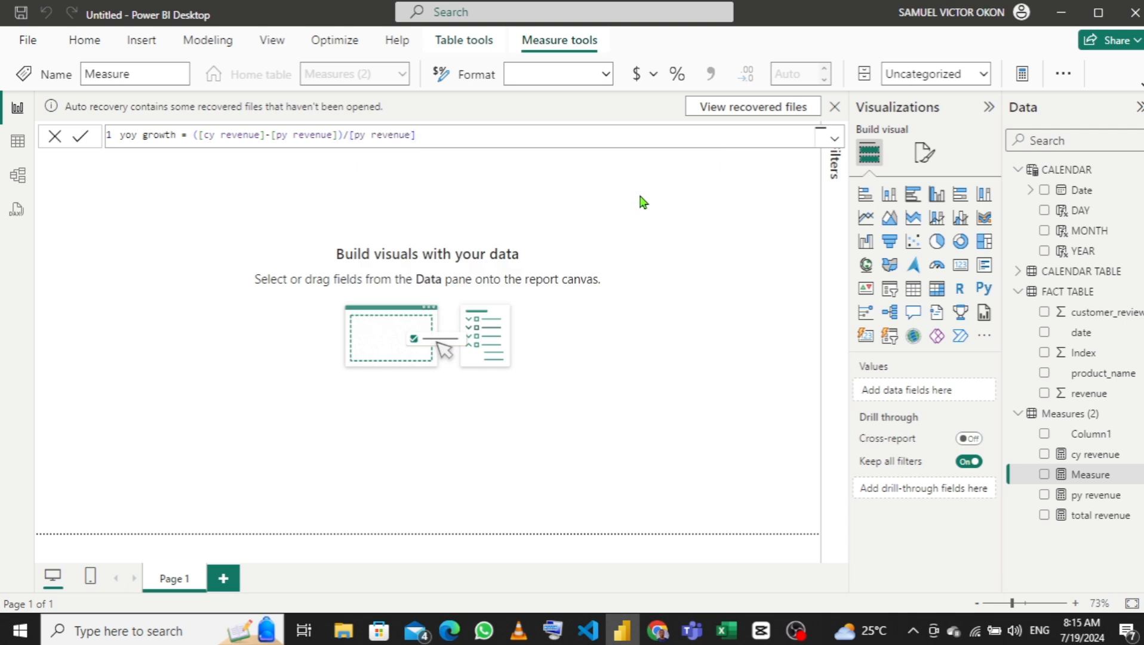
pyautogui.press('Return')
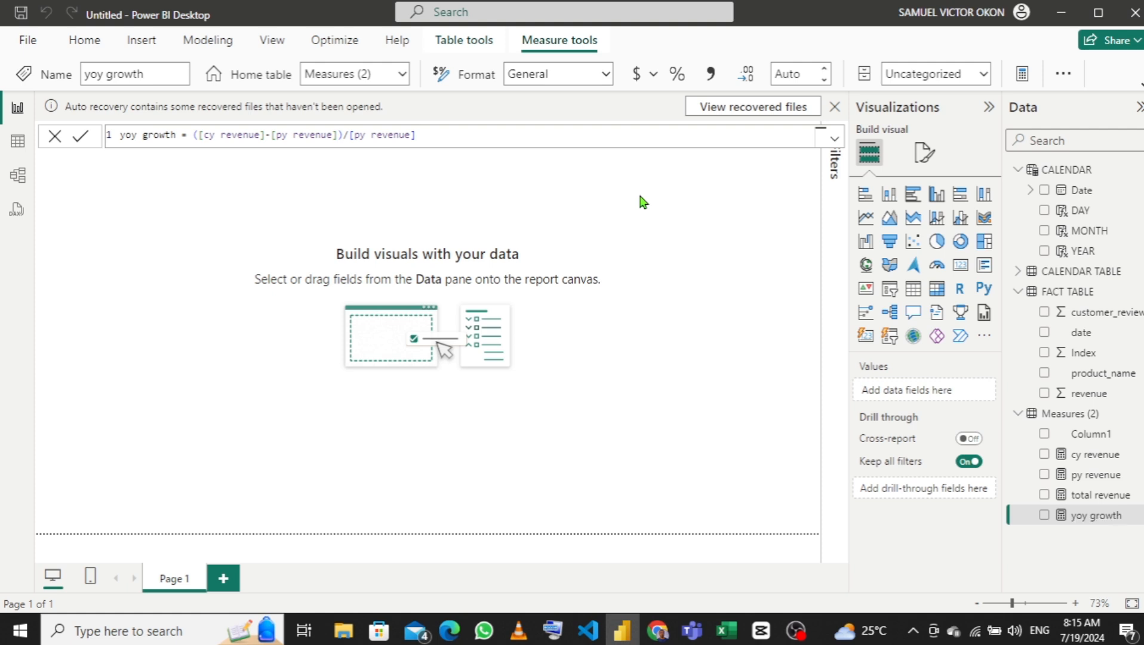
# Step: Add a card showing cy revenue, move it away from the page corner and make it slightly smaller
pyautogui.click(963, 267)
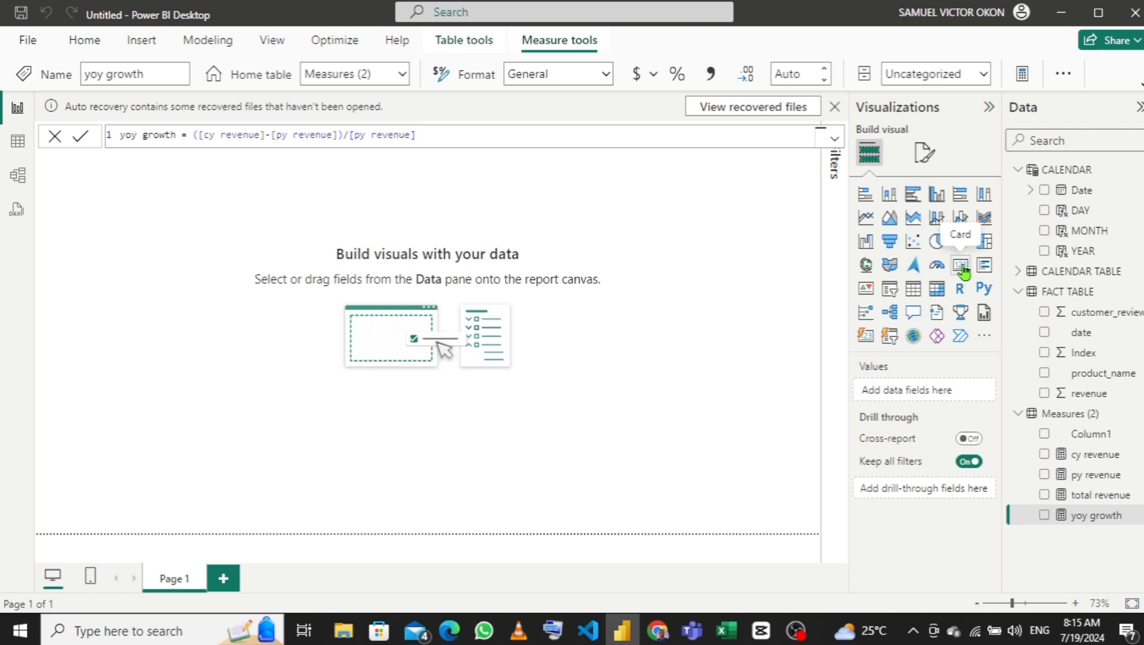
pyautogui.click(962, 267)
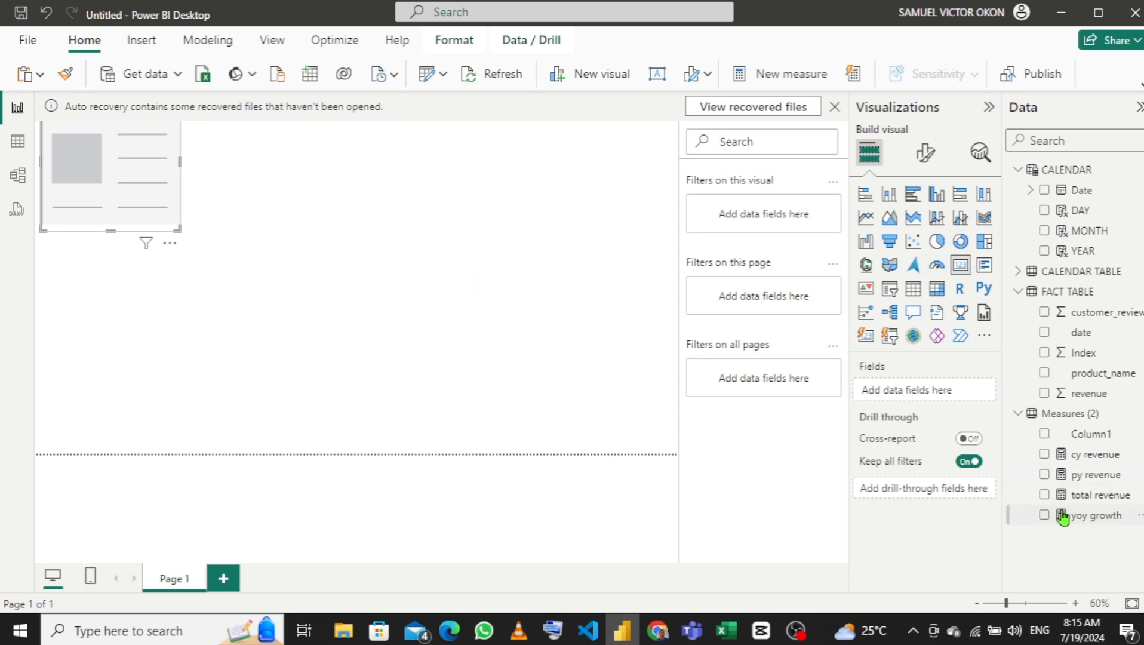
pyautogui.click(1045, 457)
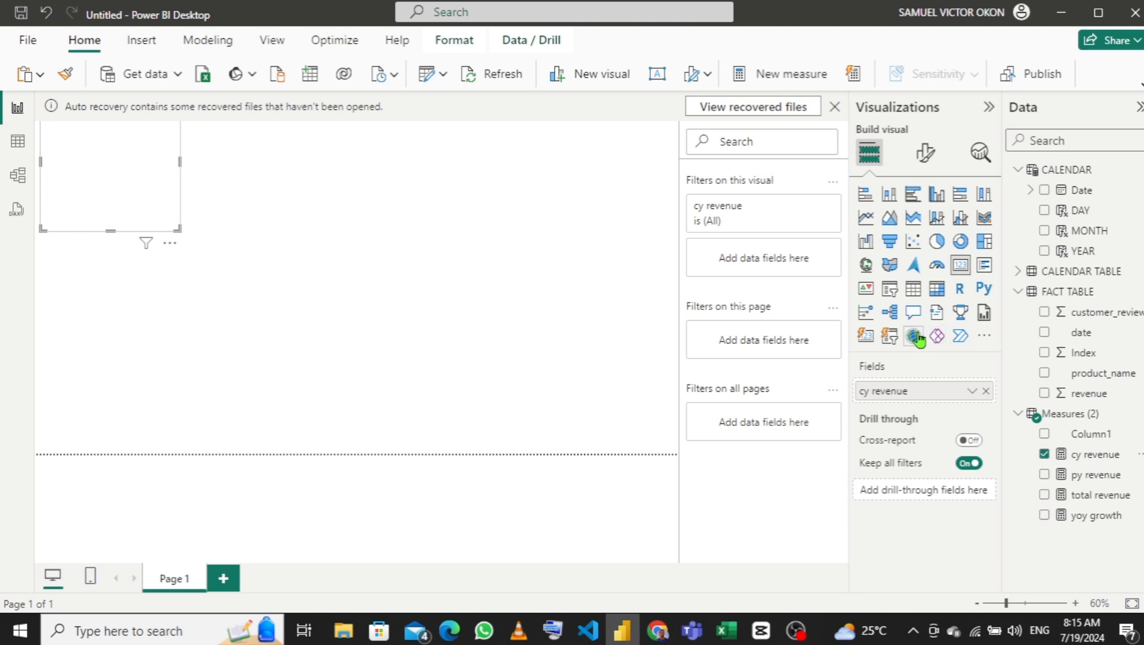
pyautogui.moveTo(160, 197); pyautogui.dragTo(248, 263)
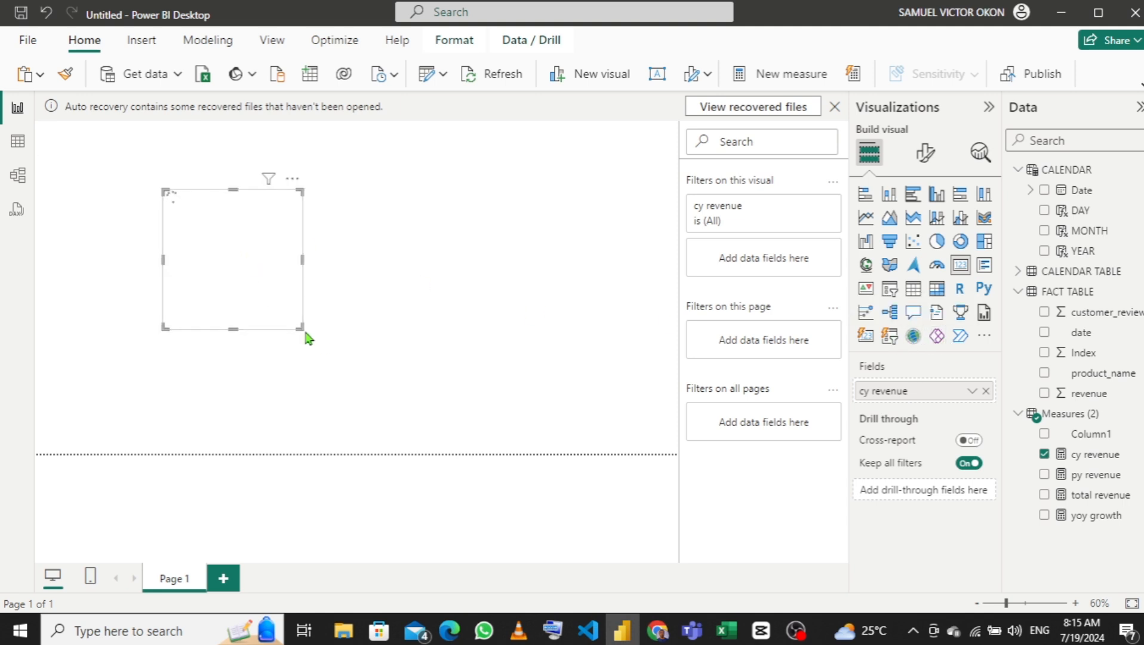
pyautogui.moveTo(300, 326); pyautogui.dragTo(275, 305)
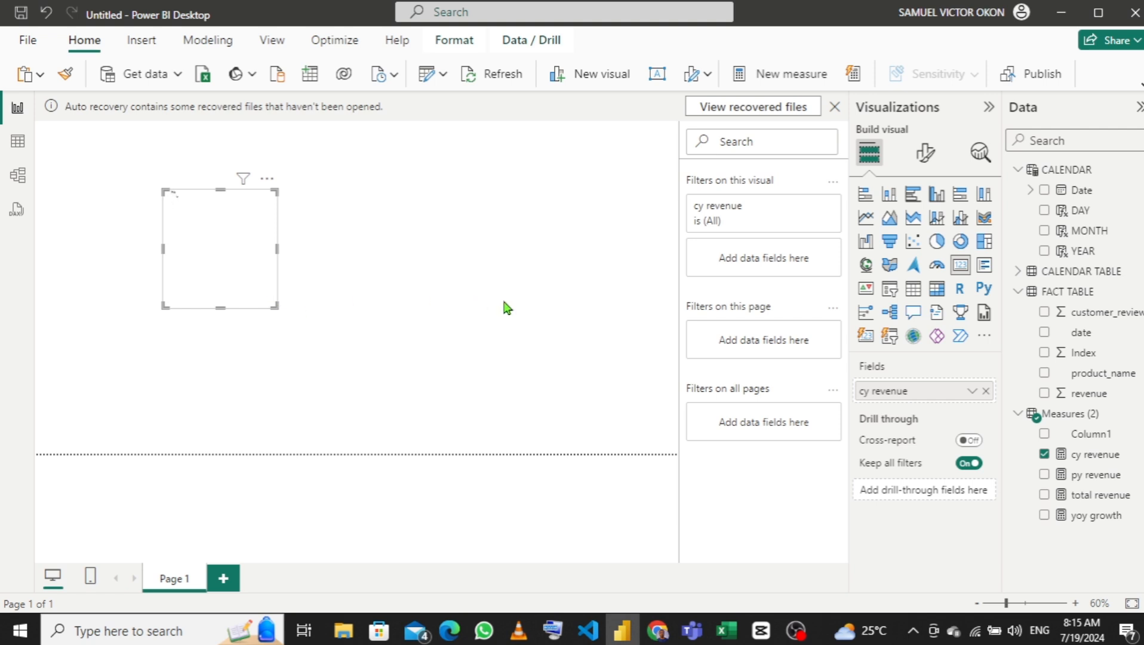
pyautogui.click(398, 276)
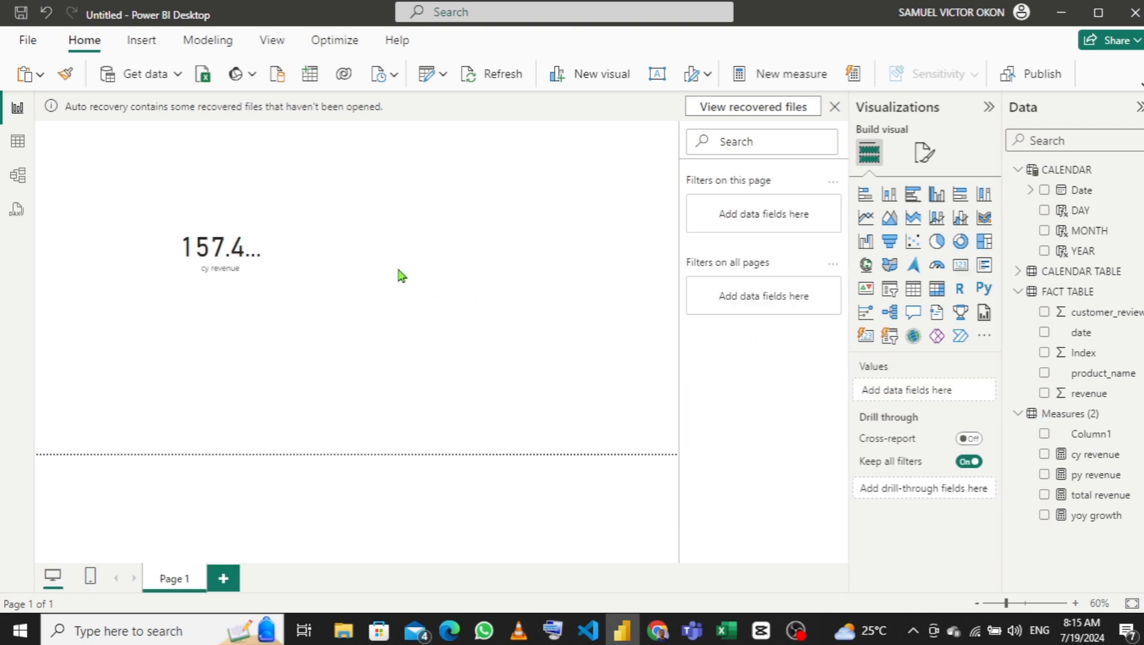
# Step: Add a second card showing py revenue and widen the cy revenue card so its full value fits
pyautogui.click(960, 267)
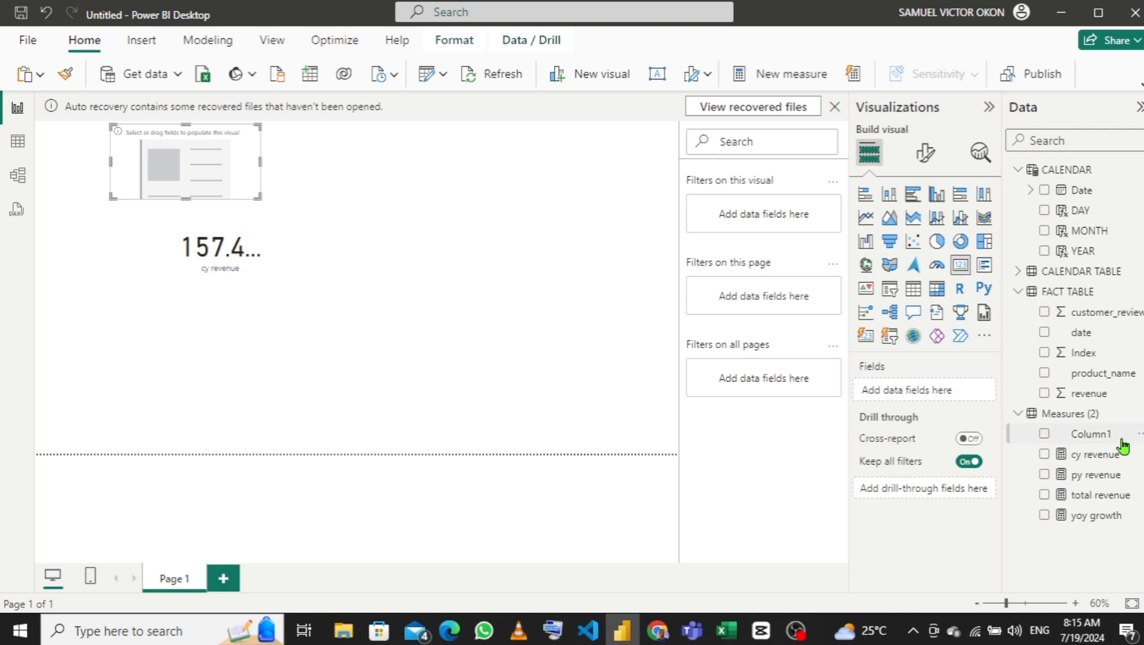
pyautogui.click(1044, 474)
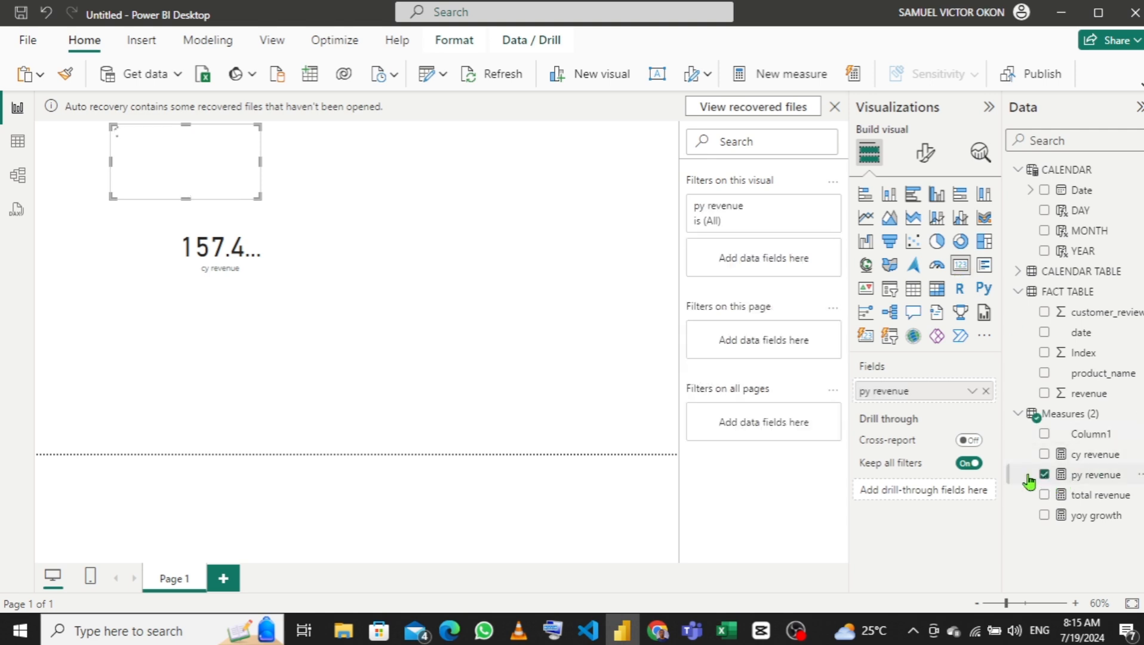
pyautogui.click(278, 249)
pyautogui.moveTo(279, 250); pyautogui.dragTo(350, 254)
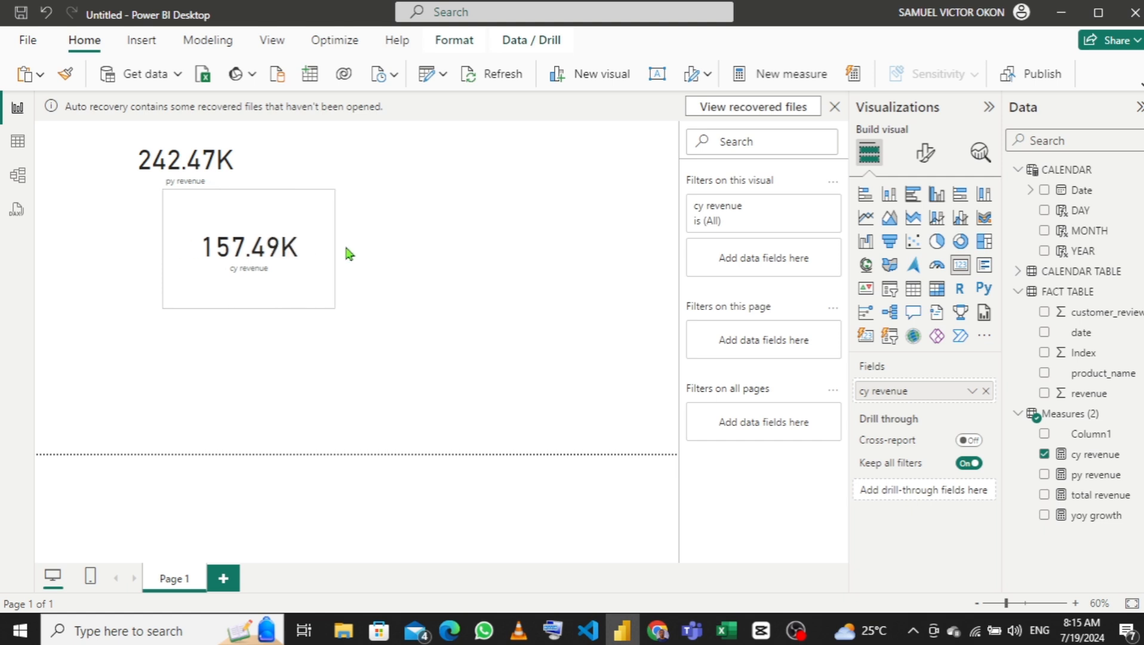
pyautogui.click(434, 222)
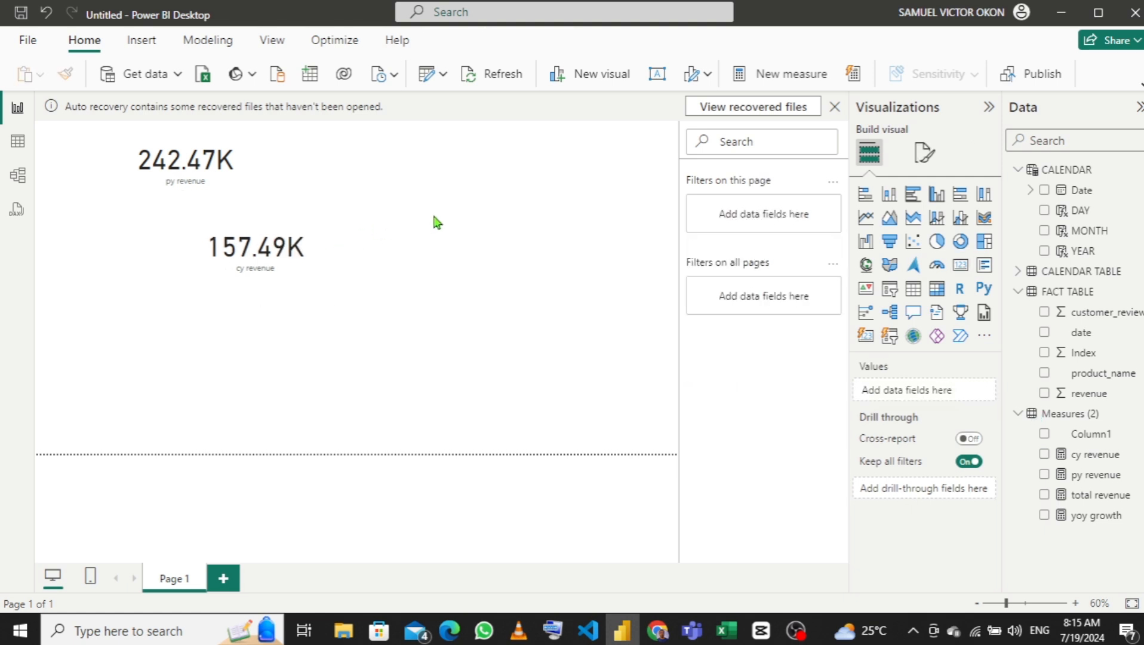
# Step: Add a card for yoy growth and place it beside the py revenue card
pyautogui.click(965, 272)
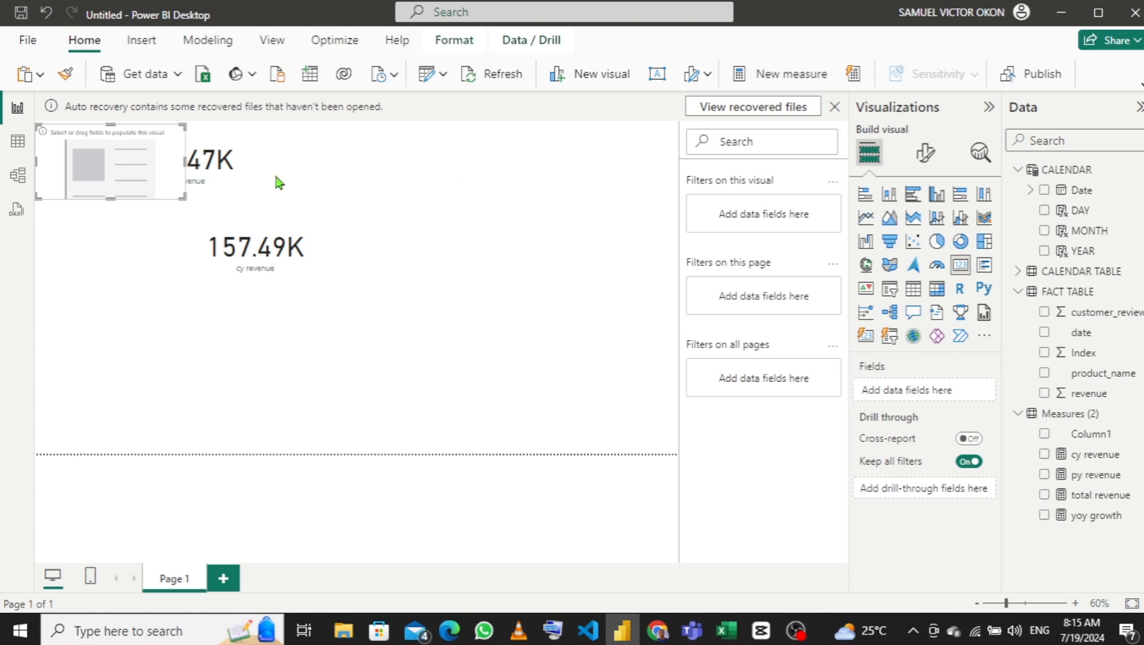
pyautogui.moveTo(159, 136); pyautogui.dragTo(425, 149)
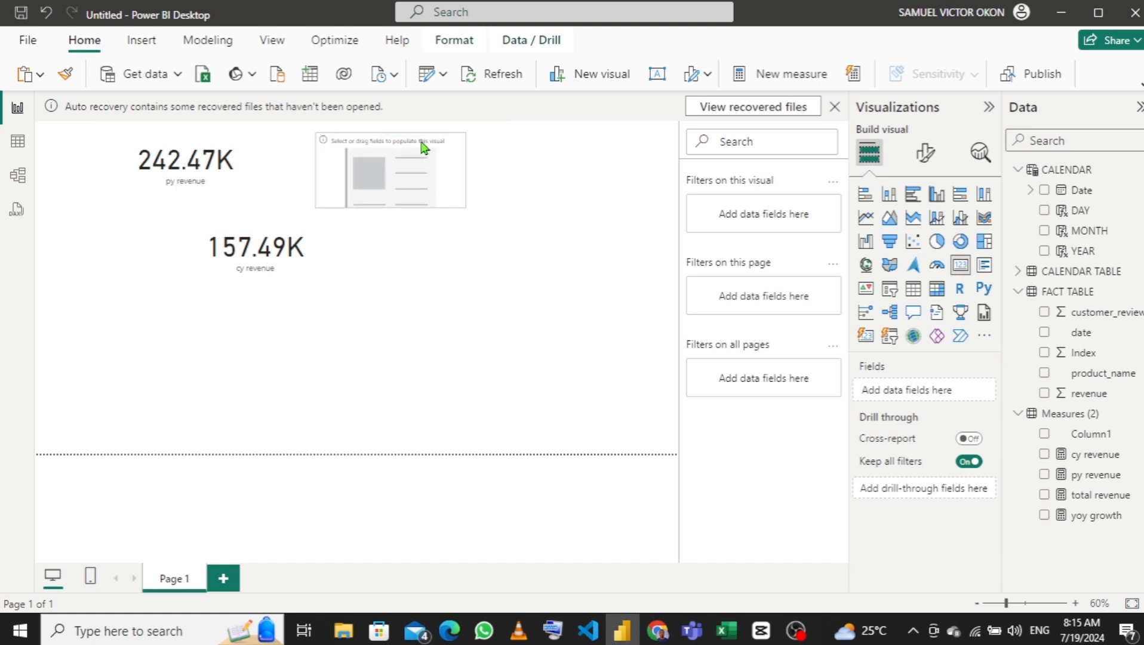
pyautogui.click(1044, 515)
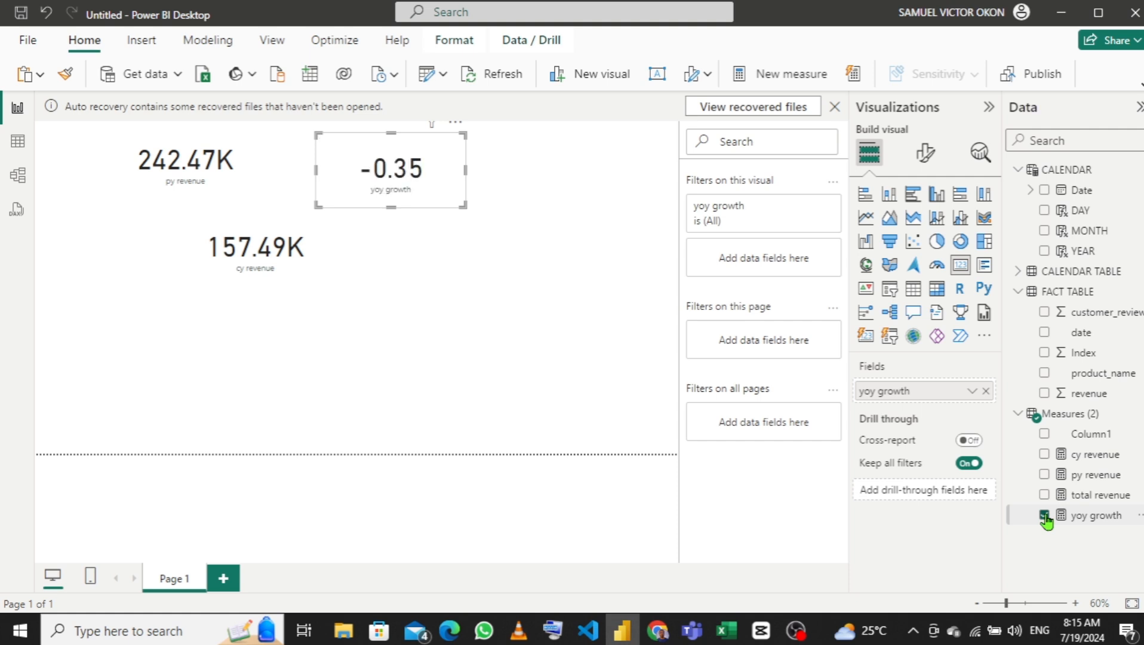
# Step: Format the yoy growth measure as Percentage
pyautogui.click(1099, 516)
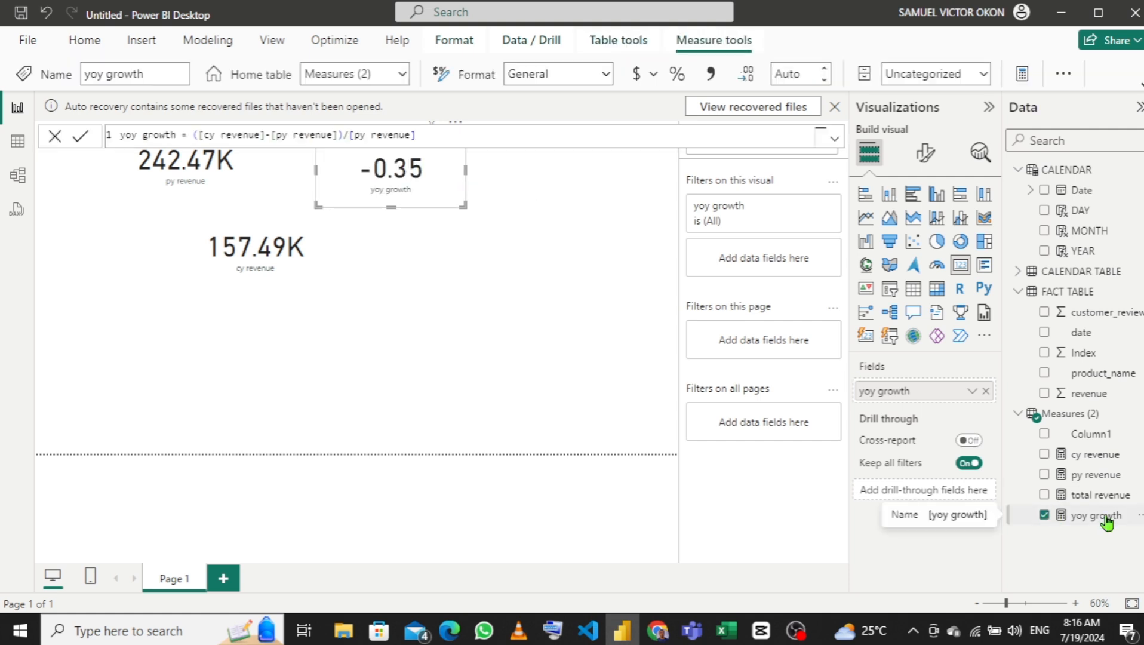
pyautogui.click(606, 83)
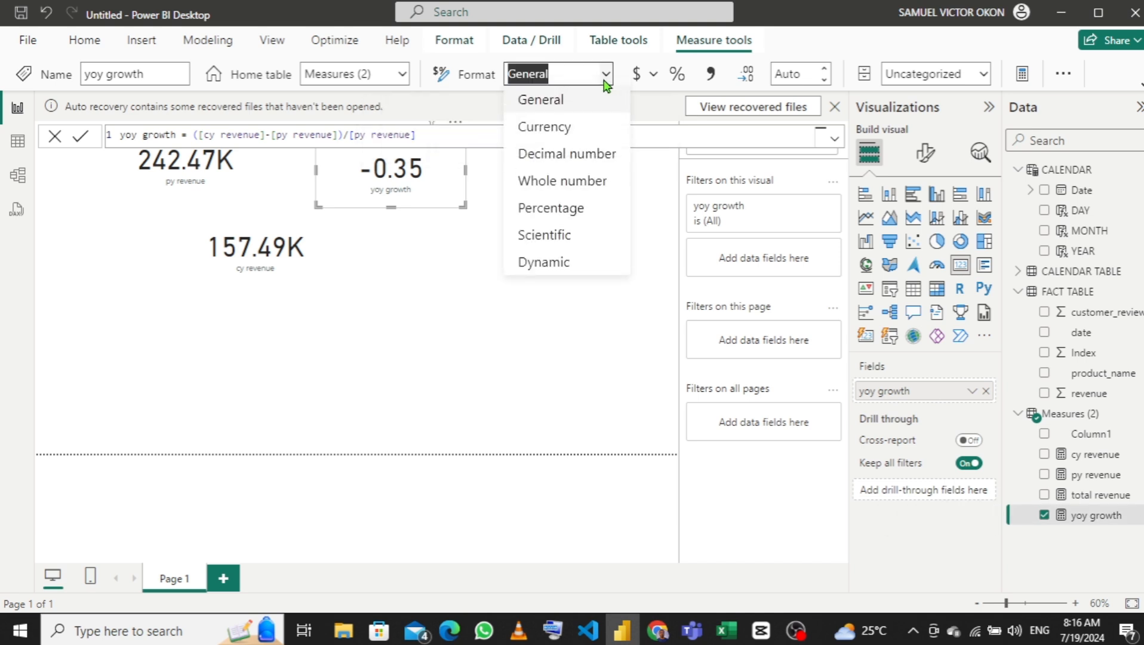
pyautogui.click(561, 208)
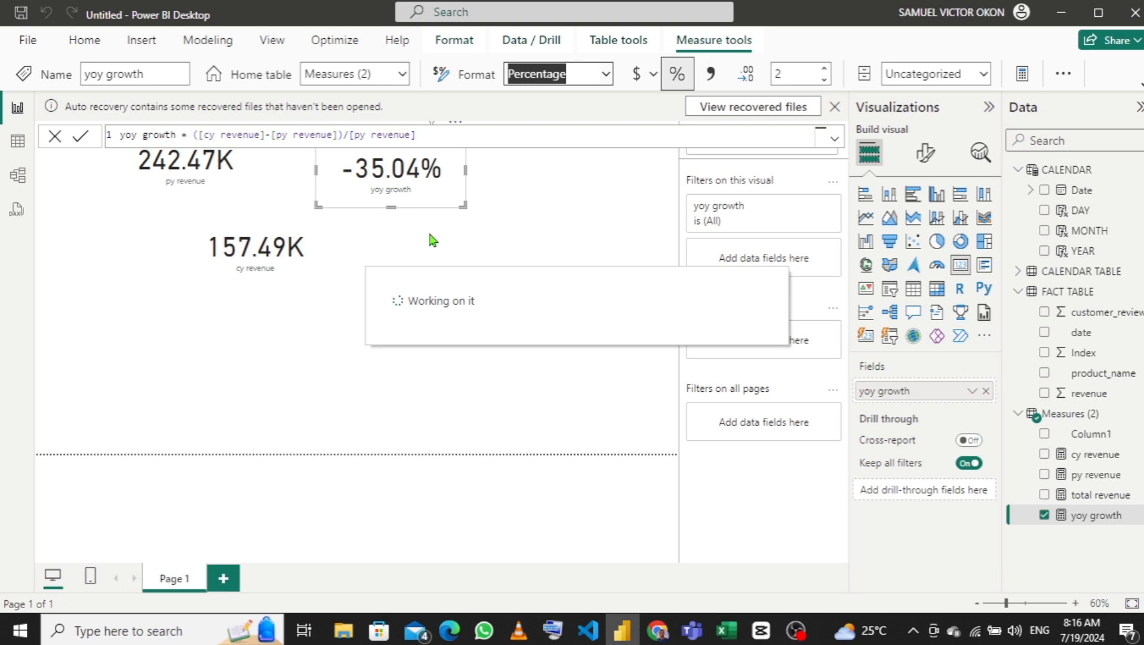
pyautogui.click(488, 239)
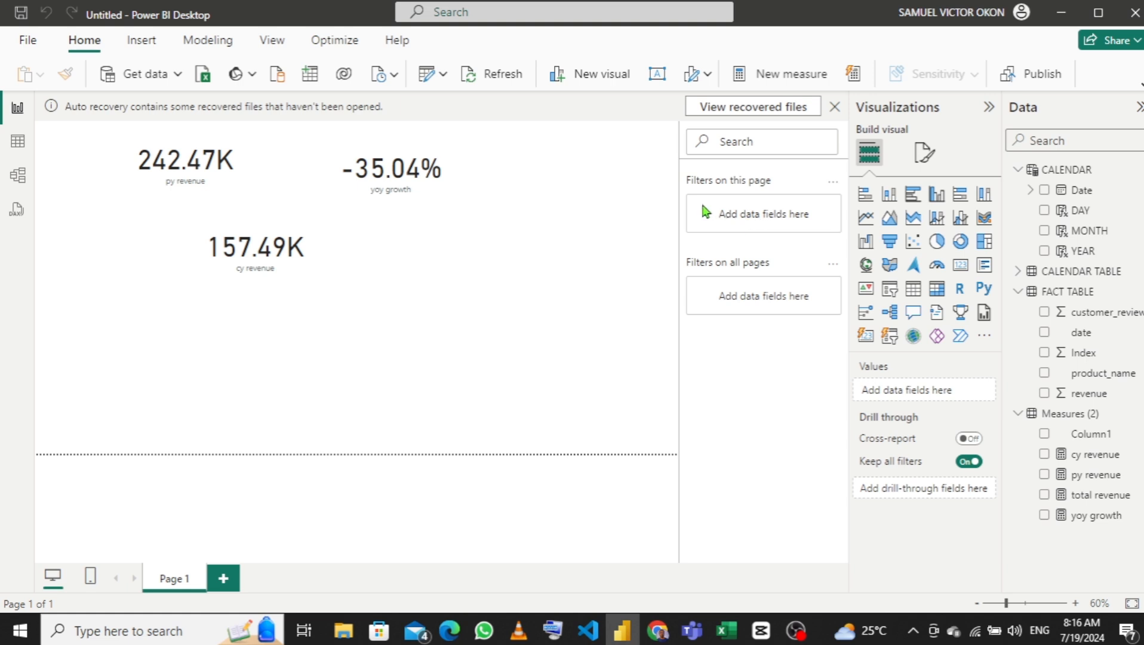
# Step: Add a slicer on the CALENDAR table's YEAR field below the yoy growth card and test it with 2021 and 2022
pyautogui.click(889, 293)
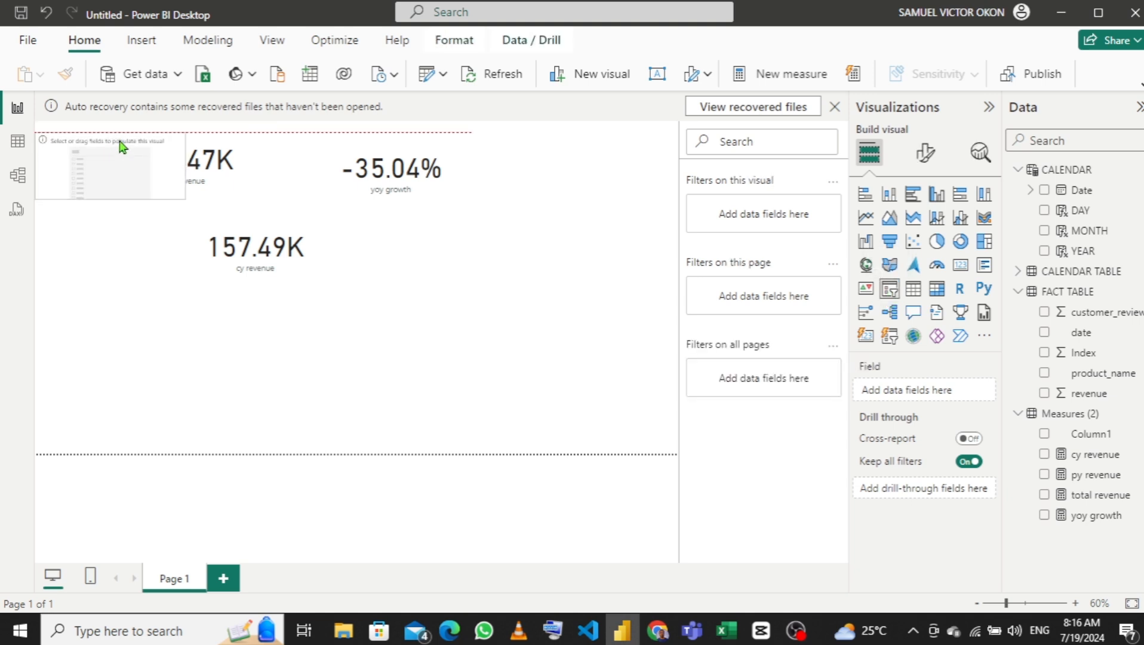
pyautogui.moveTo(123, 146); pyautogui.dragTo(525, 263)
pyautogui.moveTo(530, 271); pyautogui.dragTo(532, 308)
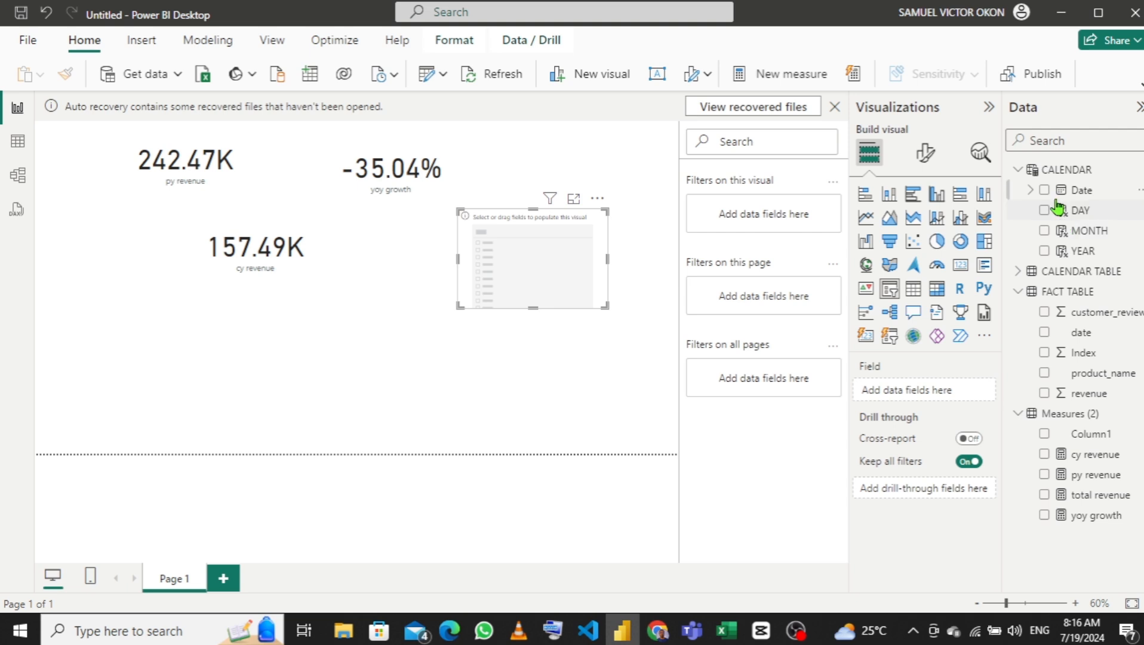
pyautogui.click(1045, 252)
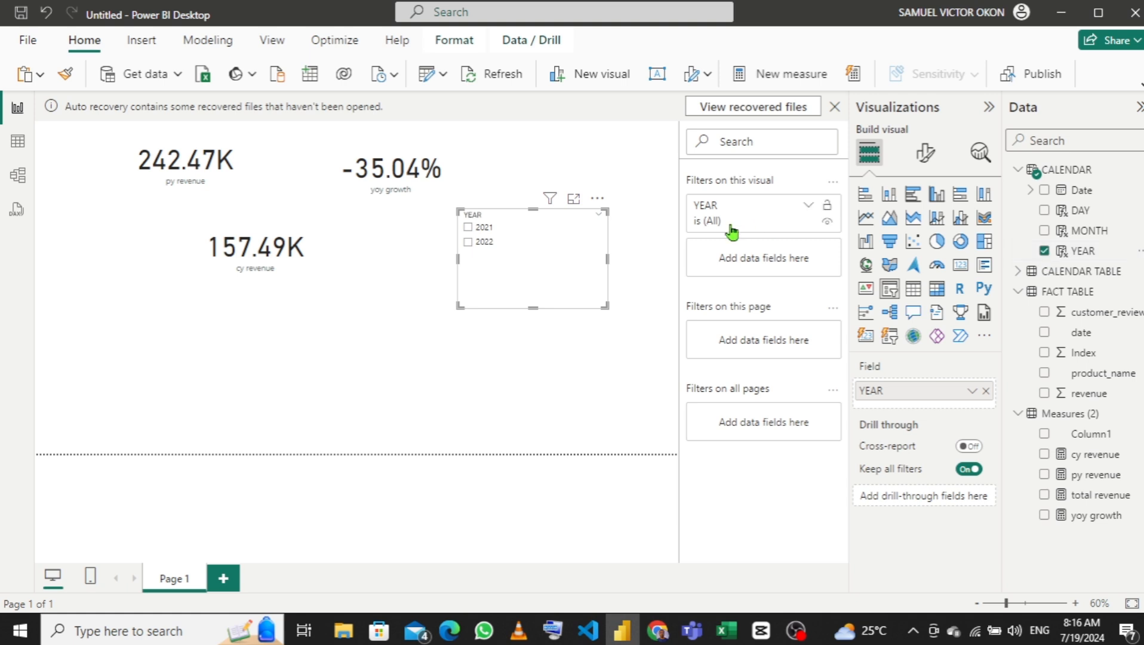
pyautogui.click(468, 228)
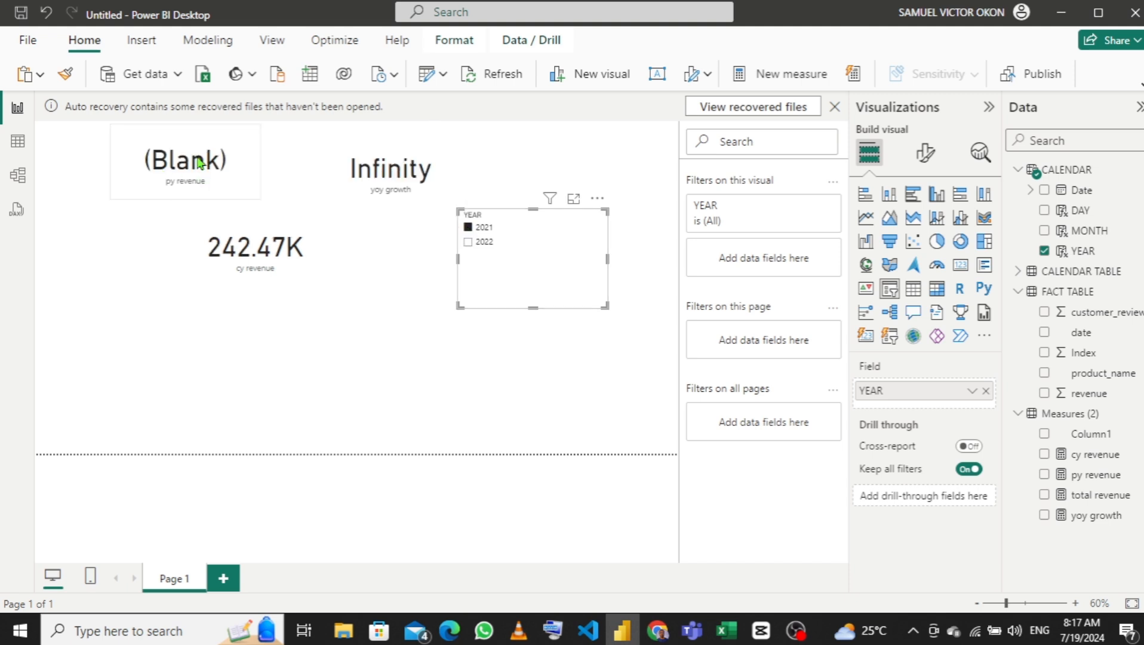
pyautogui.click(468, 242)
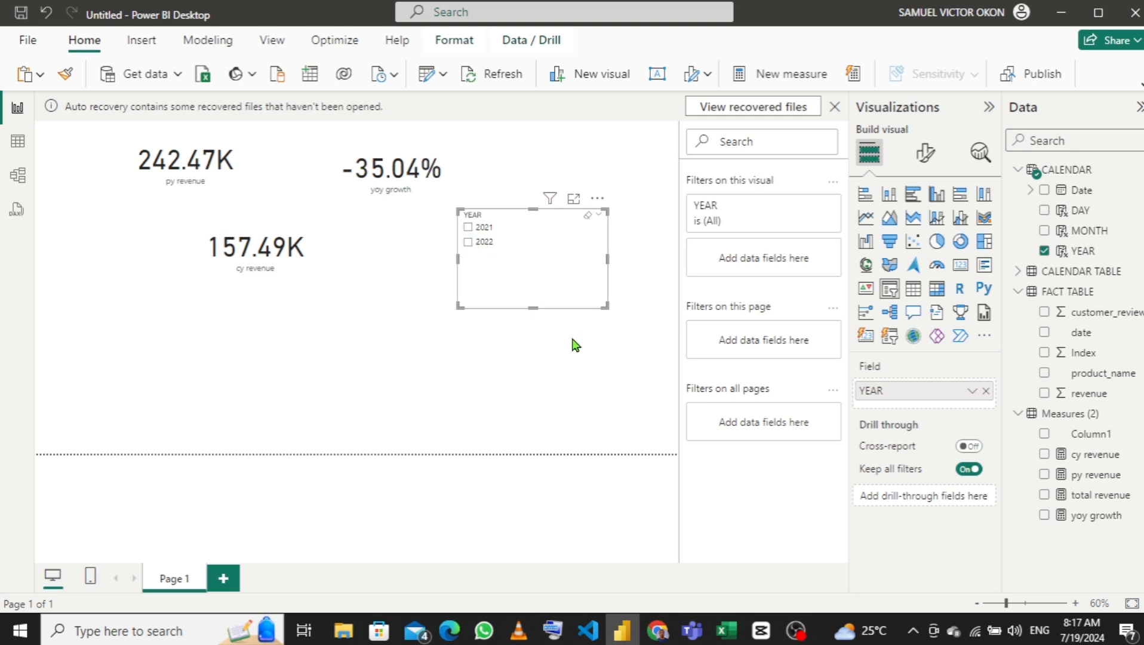
# Step: Show the formula of the py revenue measure and highlight its CALCULATE function
pyautogui.rightClick(1100, 475)
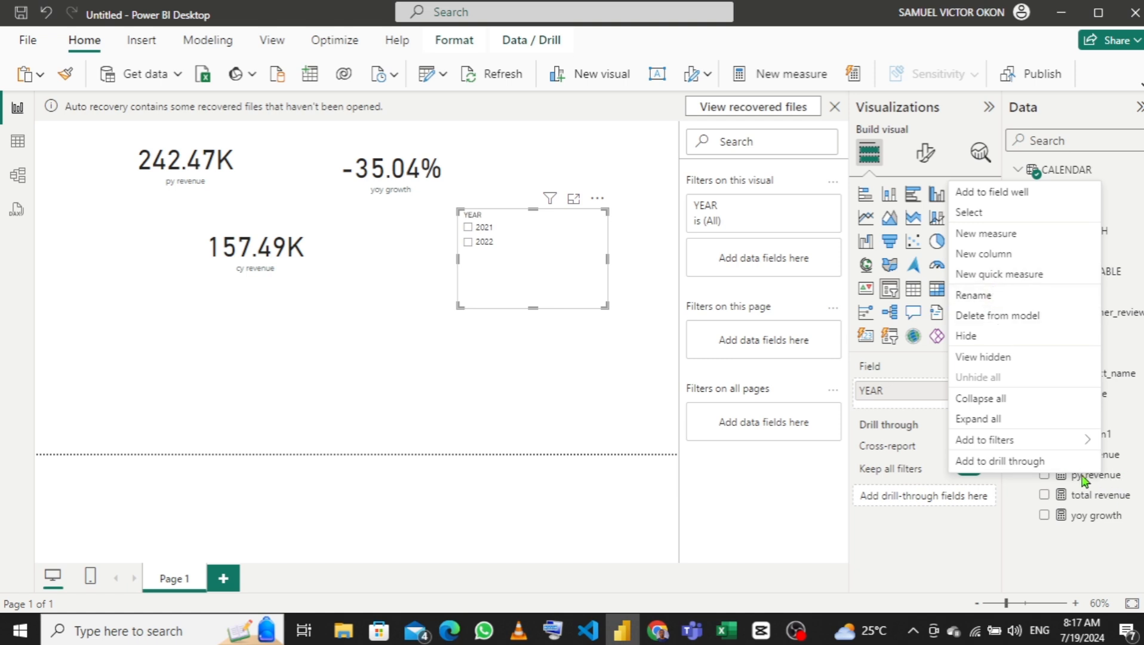
pyautogui.click(759, 522)
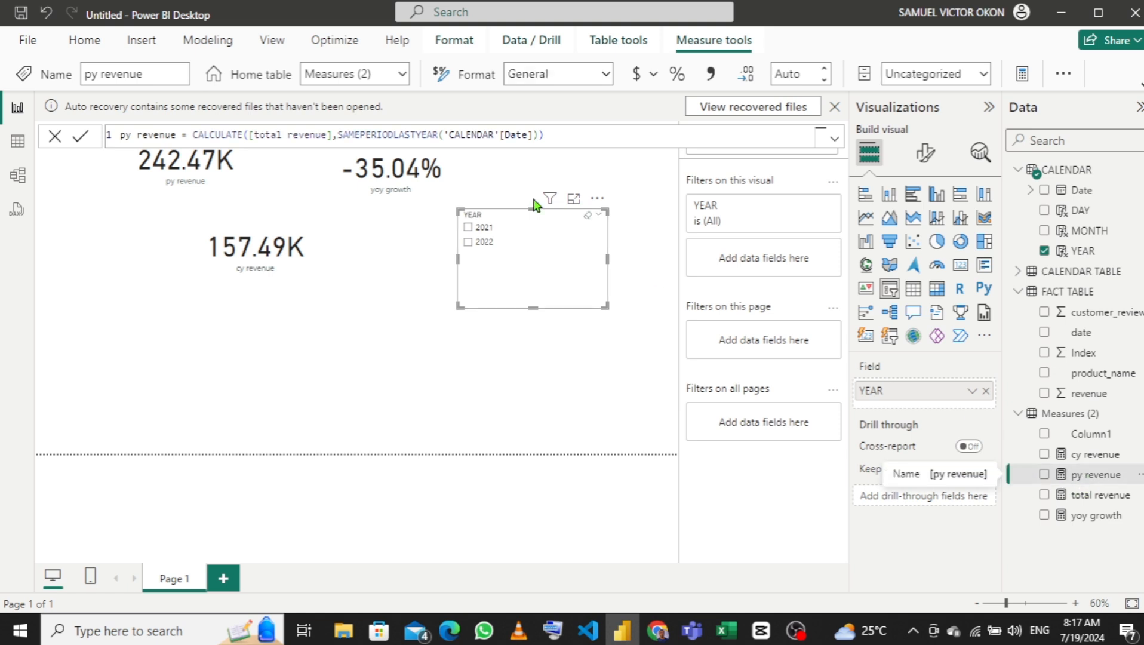
pyautogui.doubleClick(192, 133)
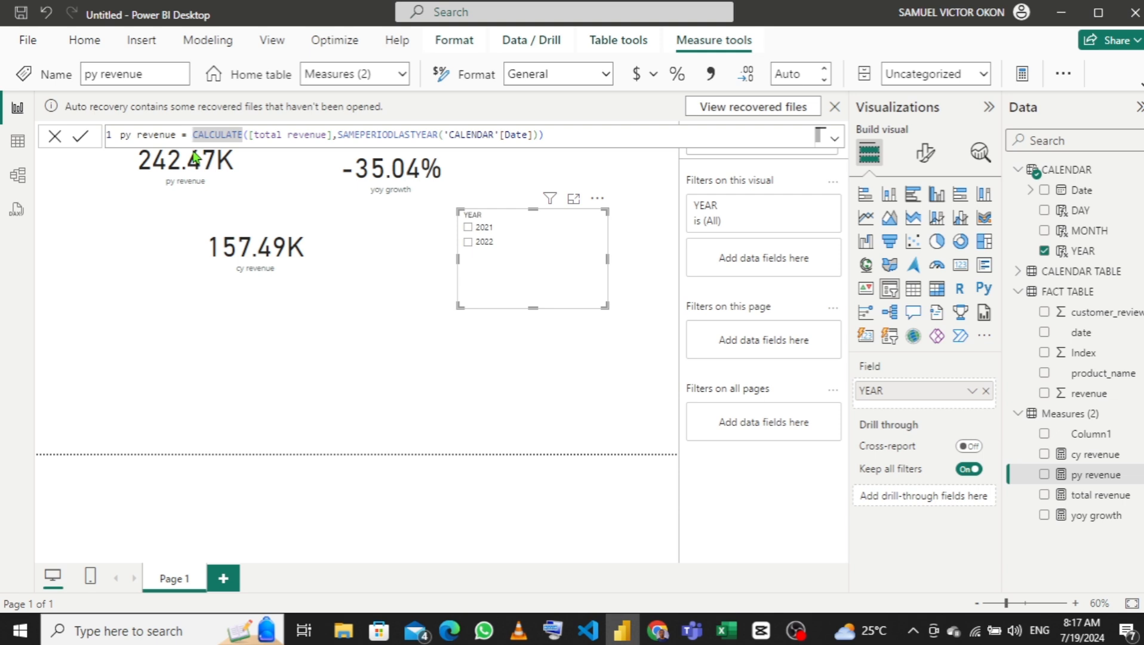
# Step: Wrap the py revenue measure's CALCULATE expression in an IF that returns 0 when the expression equals BLANK(), and start a second formula line
pyautogui.press('Left')
pyautogui.write('IF(')
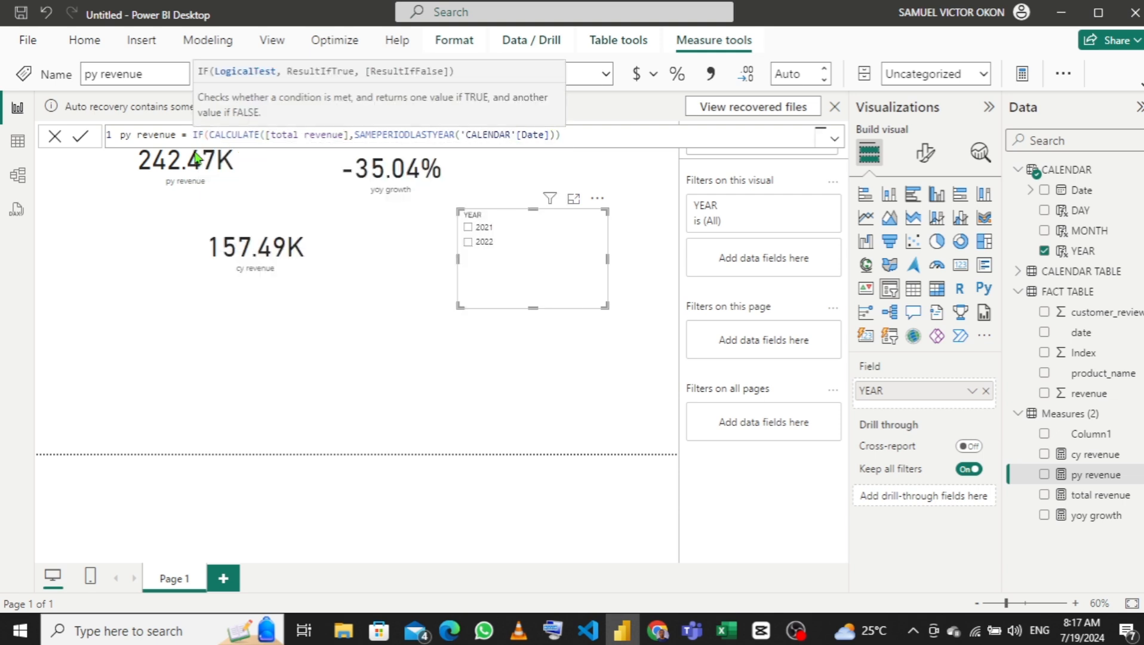
pyautogui.click(588, 133)
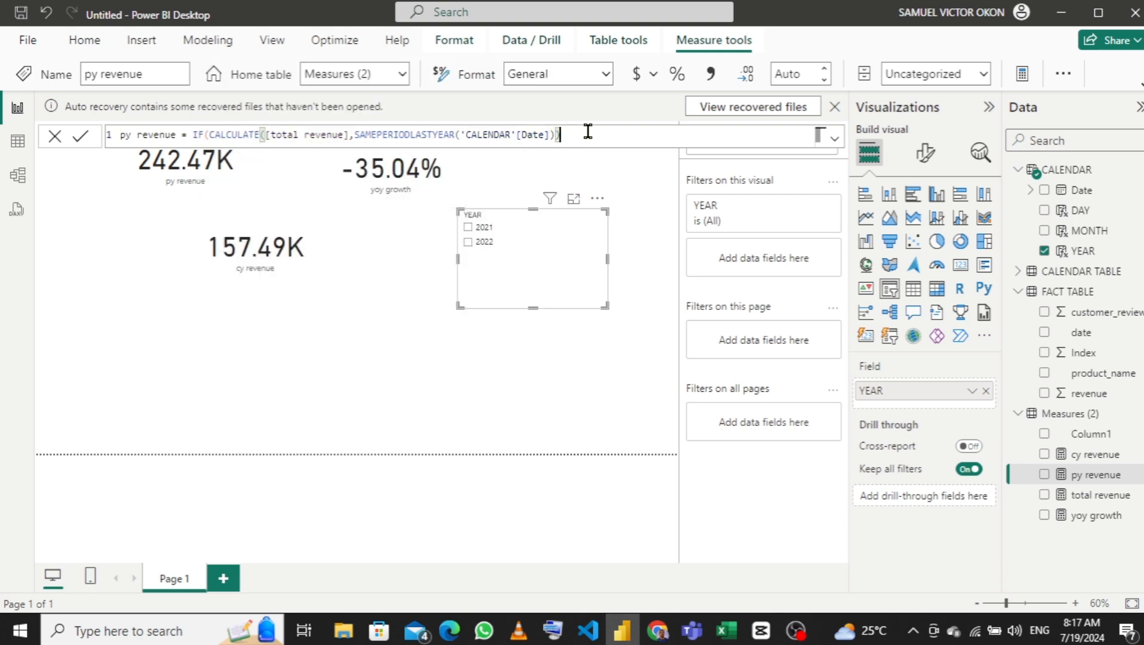
pyautogui.write('= bal')
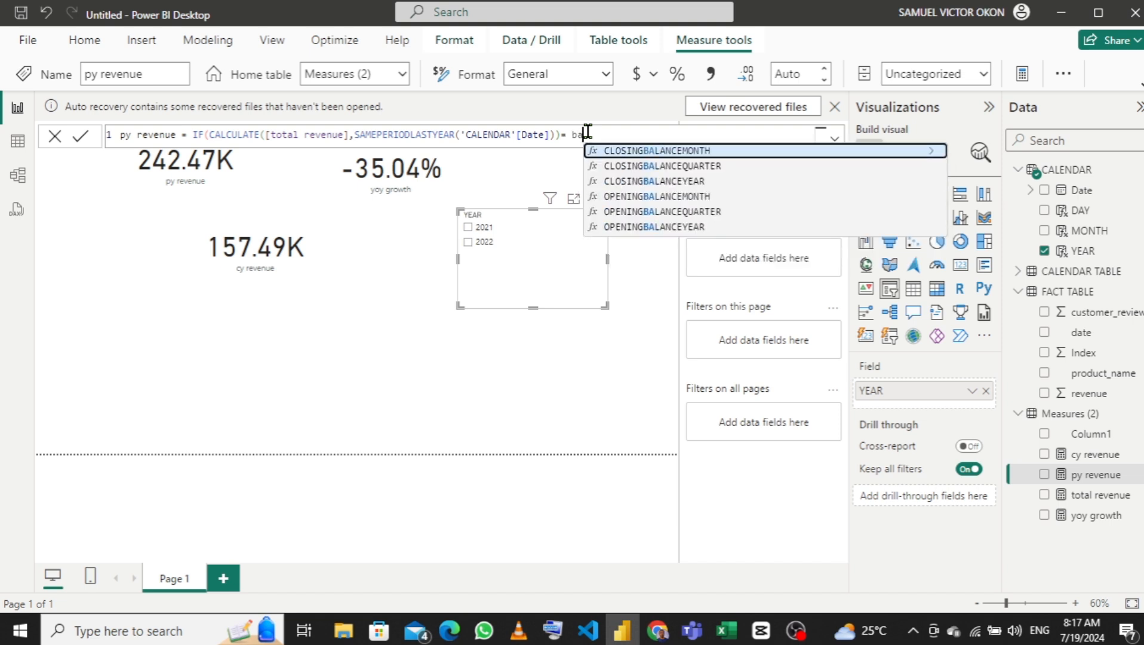
pyautogui.press('BackSpace')
pyautogui.press('BackSpace')
pyautogui.write('la')
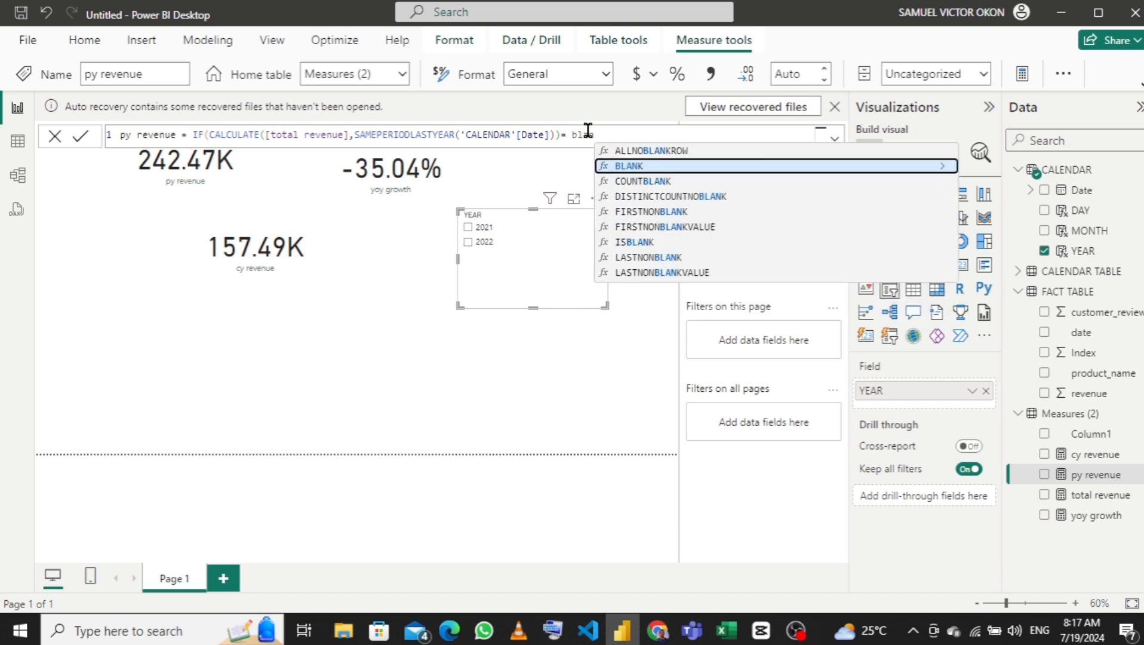
pyautogui.press('Tab')
pyautogui.write(',')
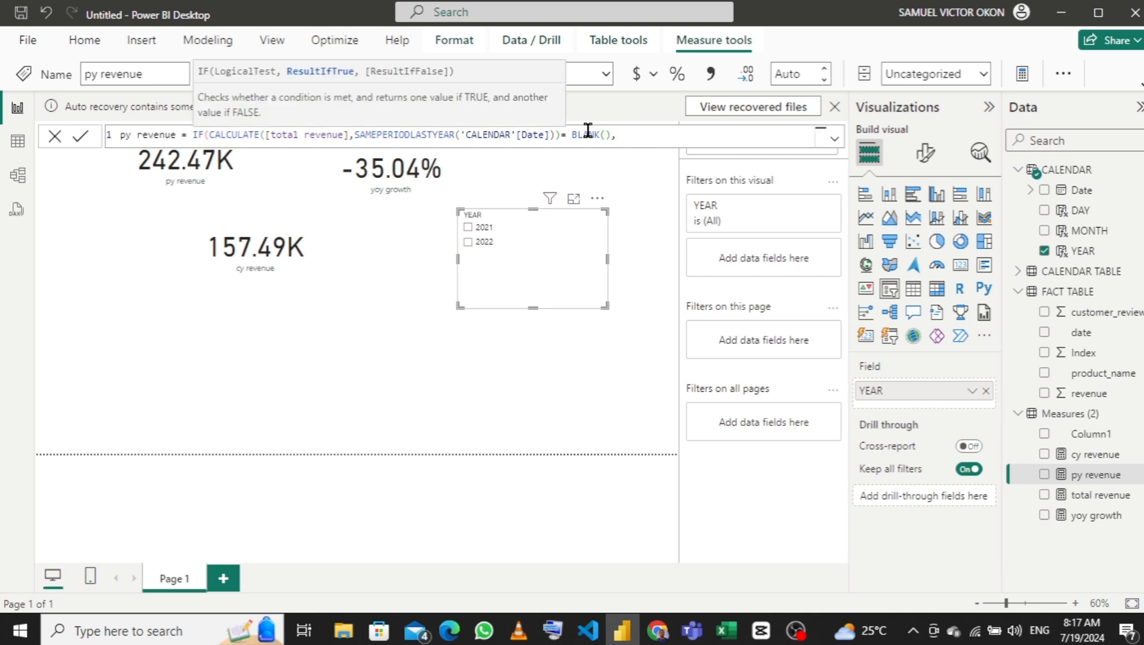
pyautogui.write('0,')
pyautogui.hotkey('shift', 'Return')
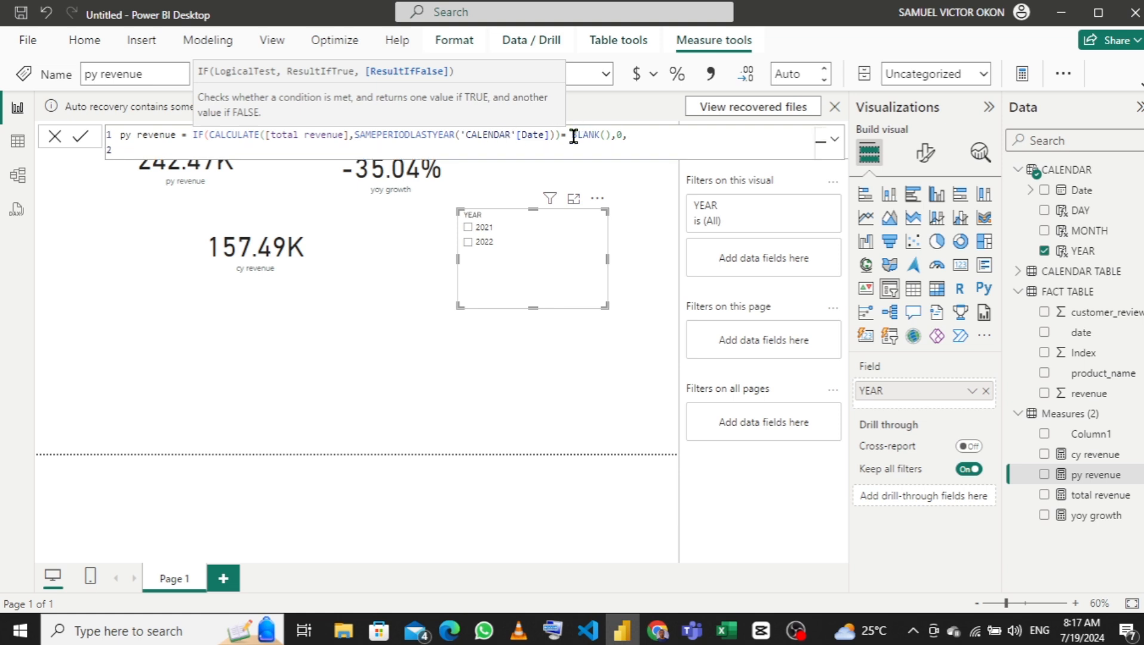
# Step: Add a copy of CALCULATE([total revenue],SAMEPERIODLASTYEAR('CALENDAR'[Date])) as the IF's false result in py revenue and close the formula
pyautogui.moveTo(564, 135); pyautogui.dragTo(365, 132)
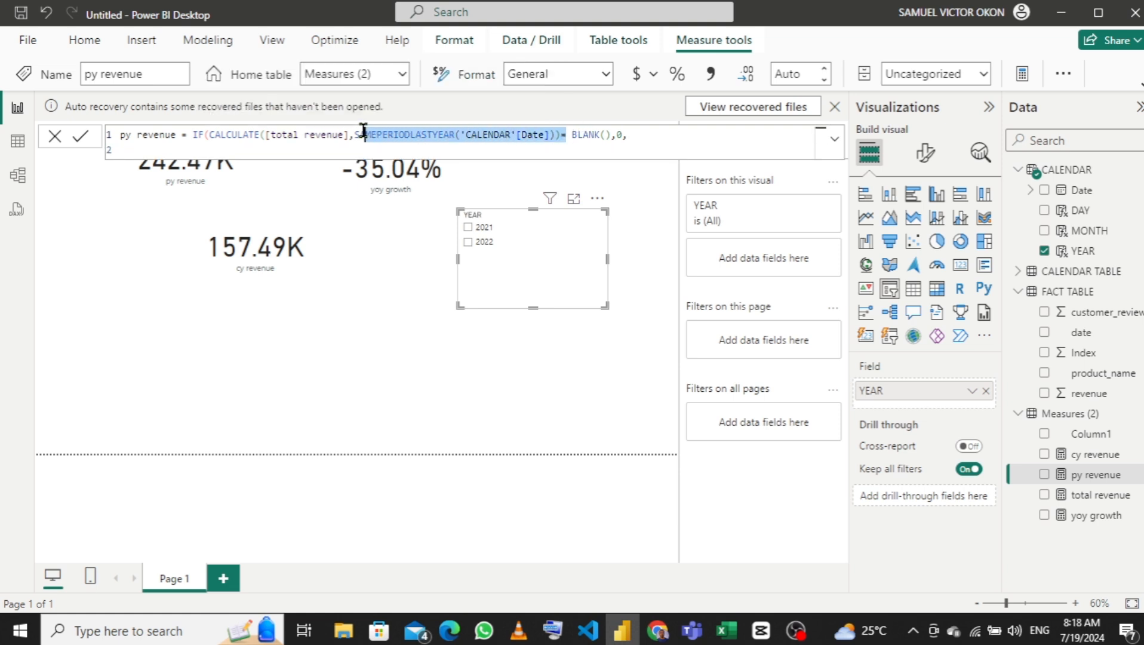
pyautogui.click(207, 130)
pyautogui.moveTo(207, 130); pyautogui.dragTo(559, 138)
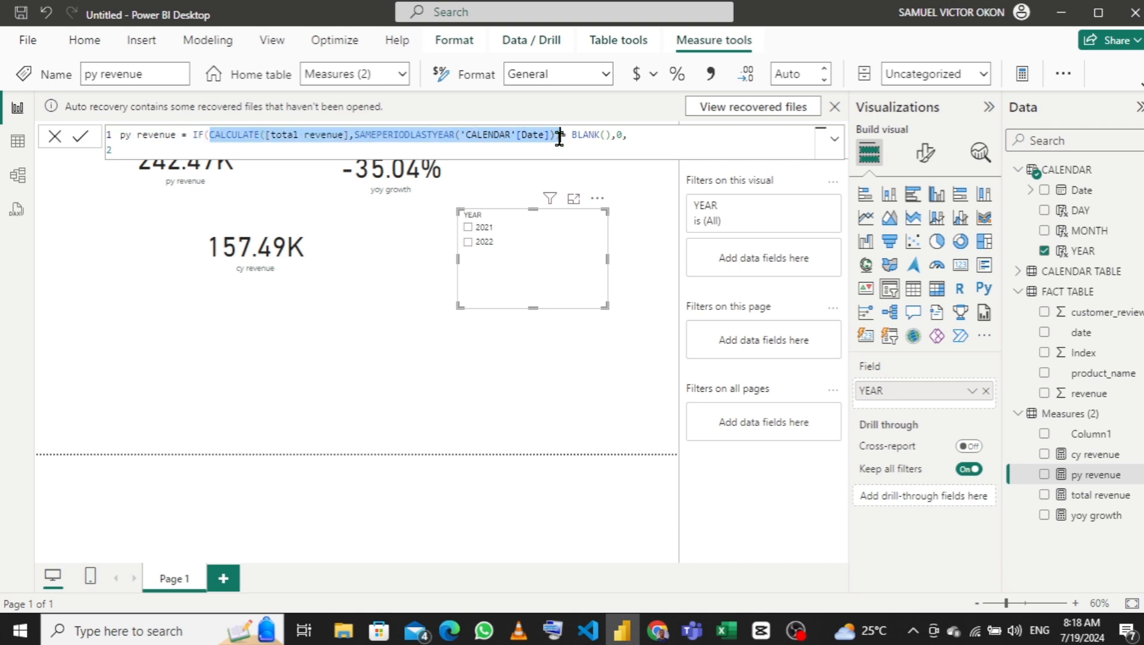
pyautogui.click(397, 148)
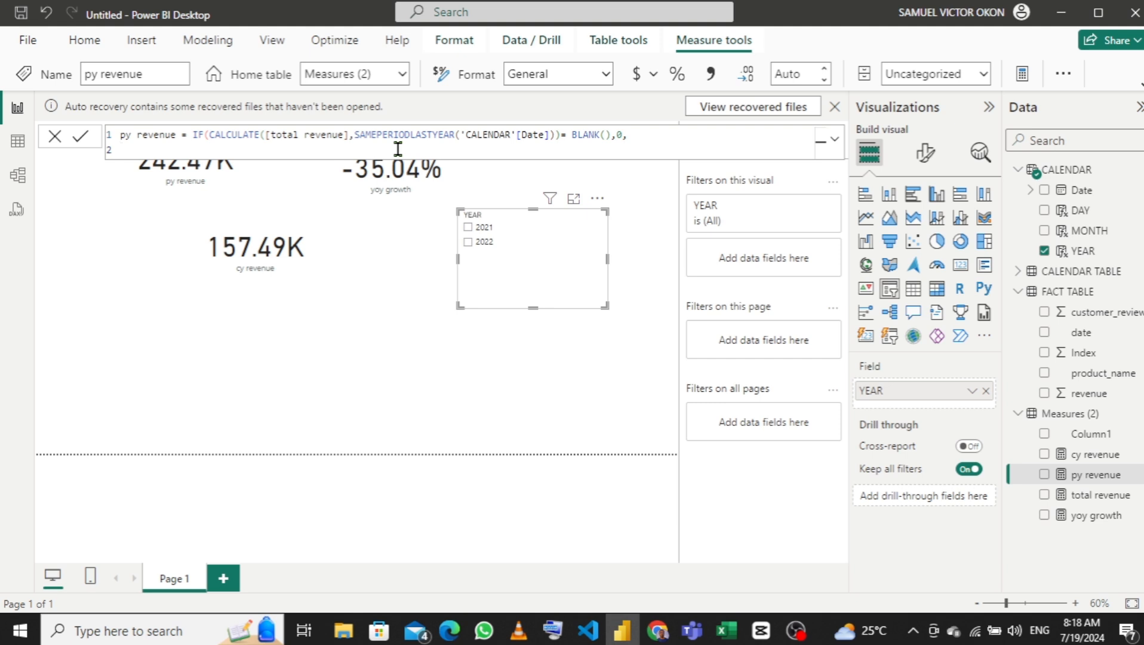
pyautogui.write("CALCULATE([total revenue],SAMEPERIODLASTYEAR('CALENDAR'[Date]))")
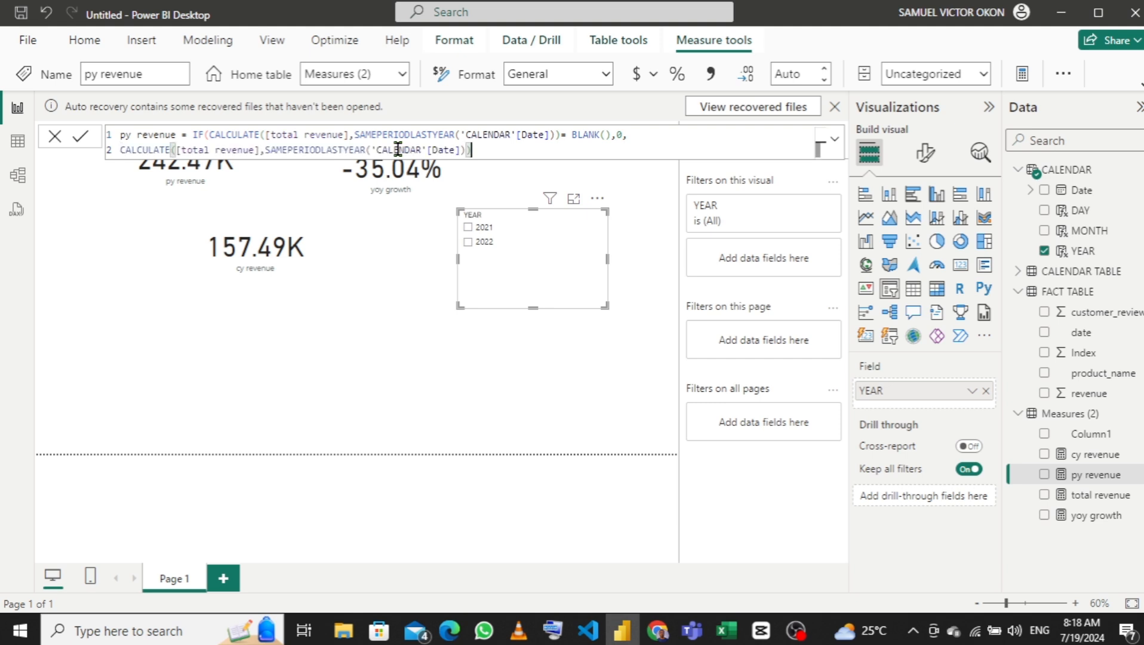
pyautogui.write(')')
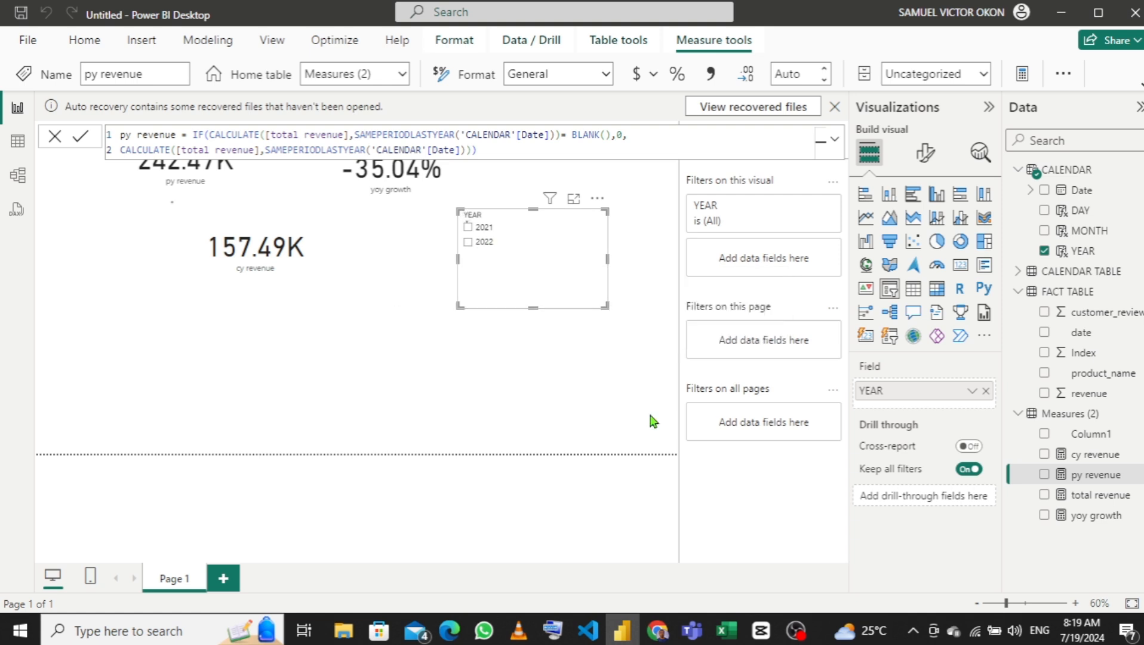
# Step: Rewrite the yoy growth measure as DIVIDE([cy revenue],[py revenue],1)-1 and commit it
pyautogui.click(1092, 517)
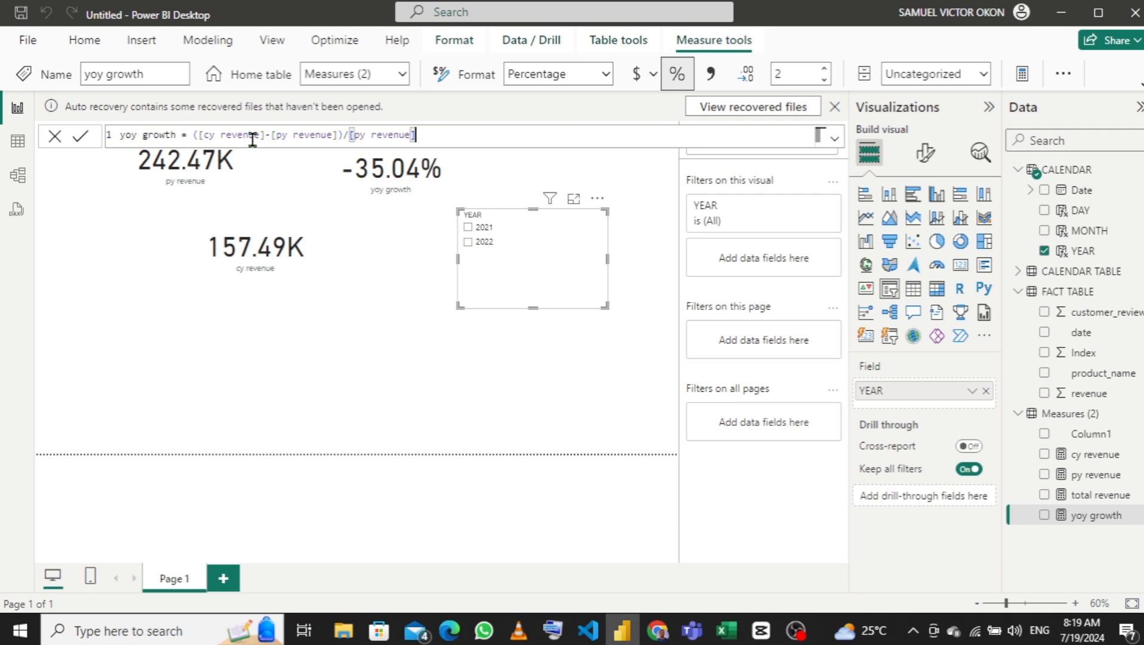
pyautogui.moveTo(191, 135); pyautogui.dragTo(415, 129)
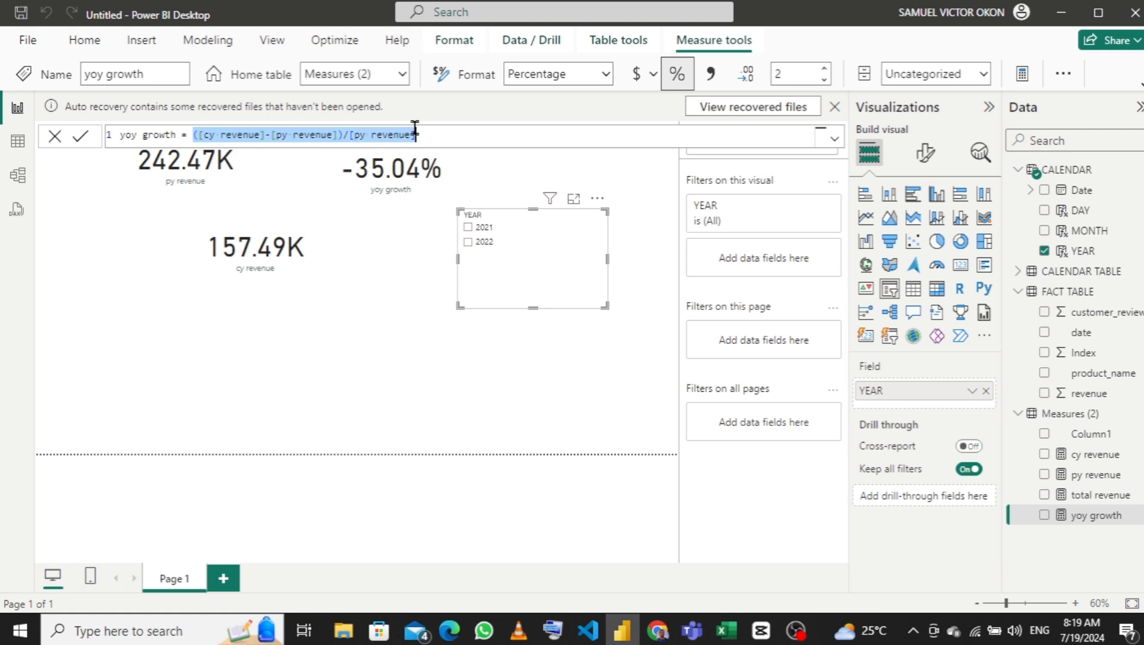
pyautogui.write('div')
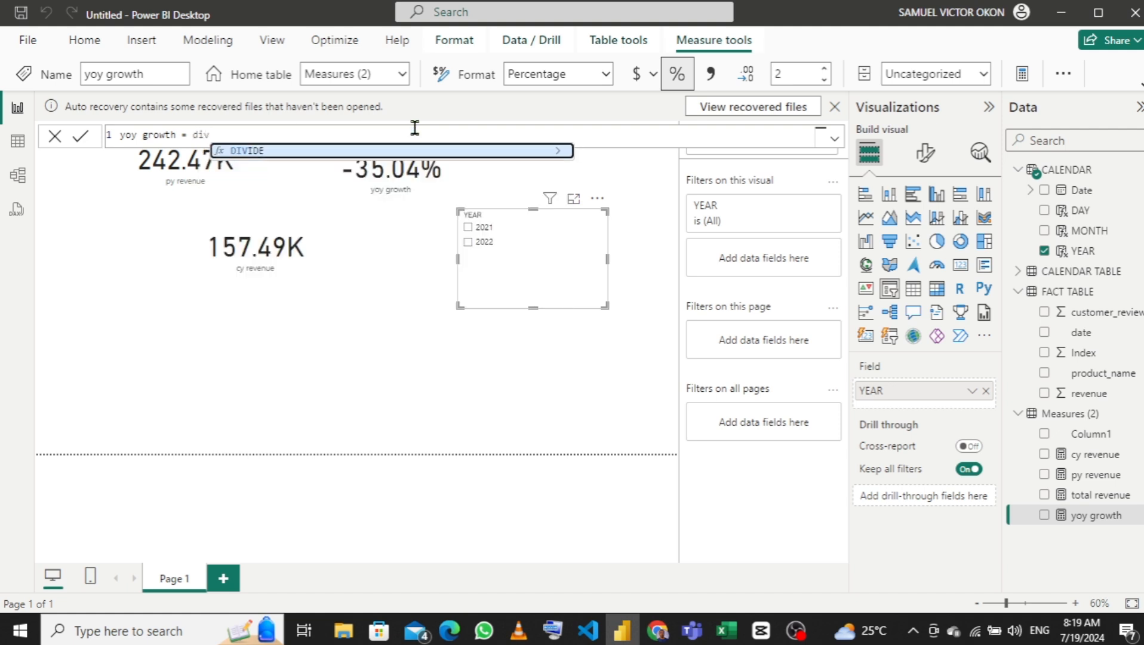
pyautogui.press('Tab')
pyautogui.write('cy')
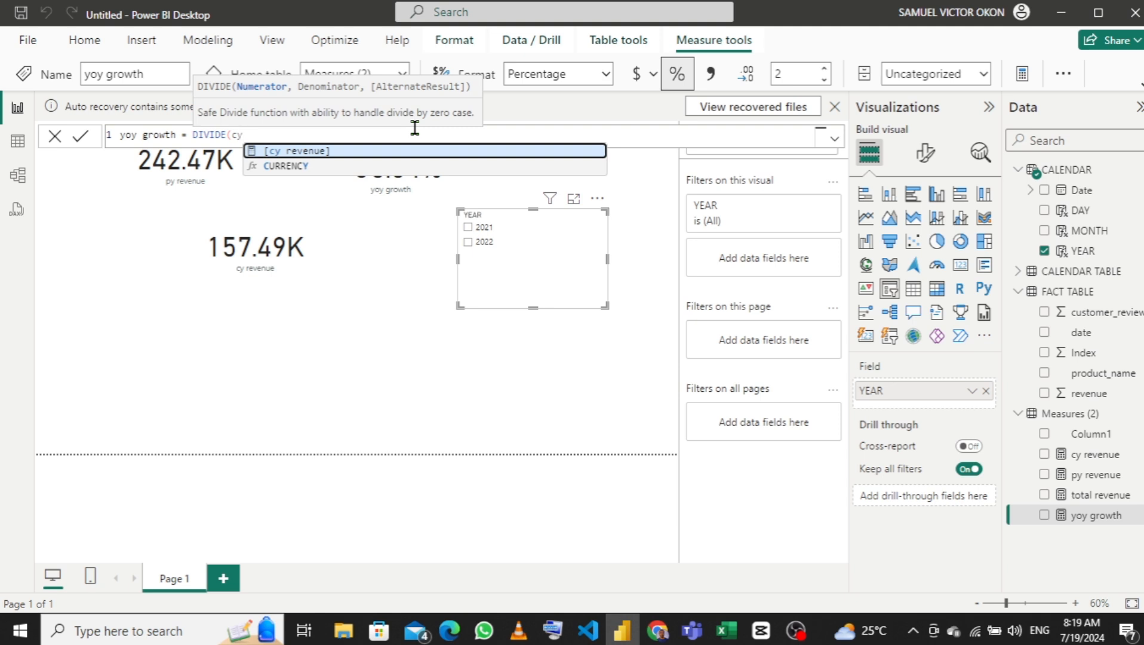
pyautogui.press('Tab')
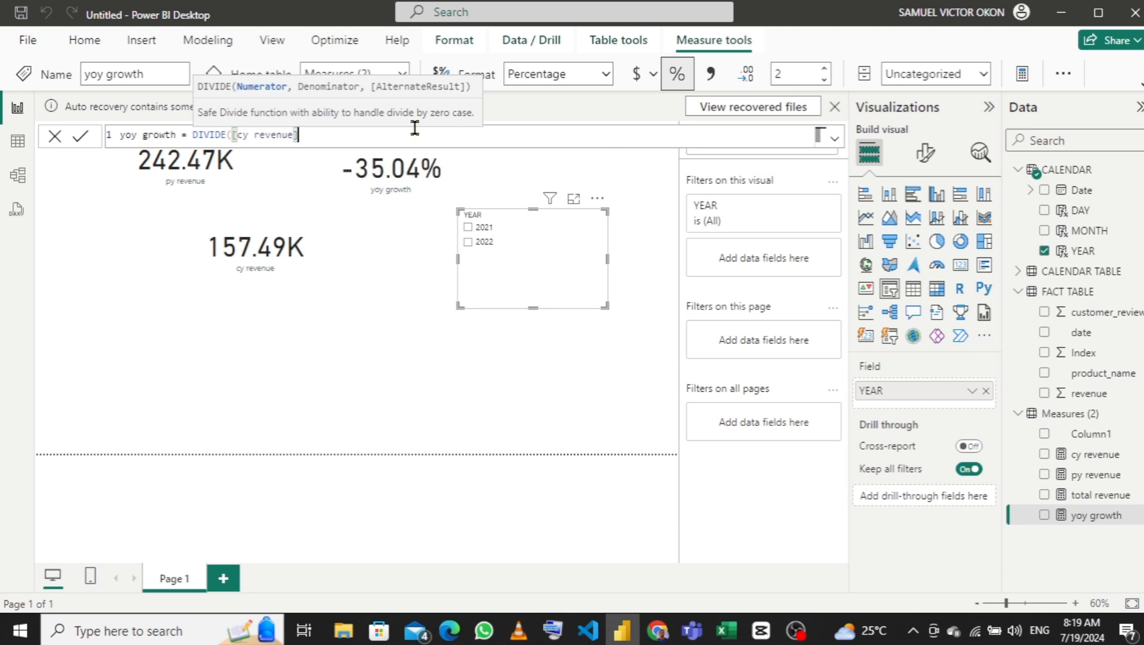
pyautogui.write(',')
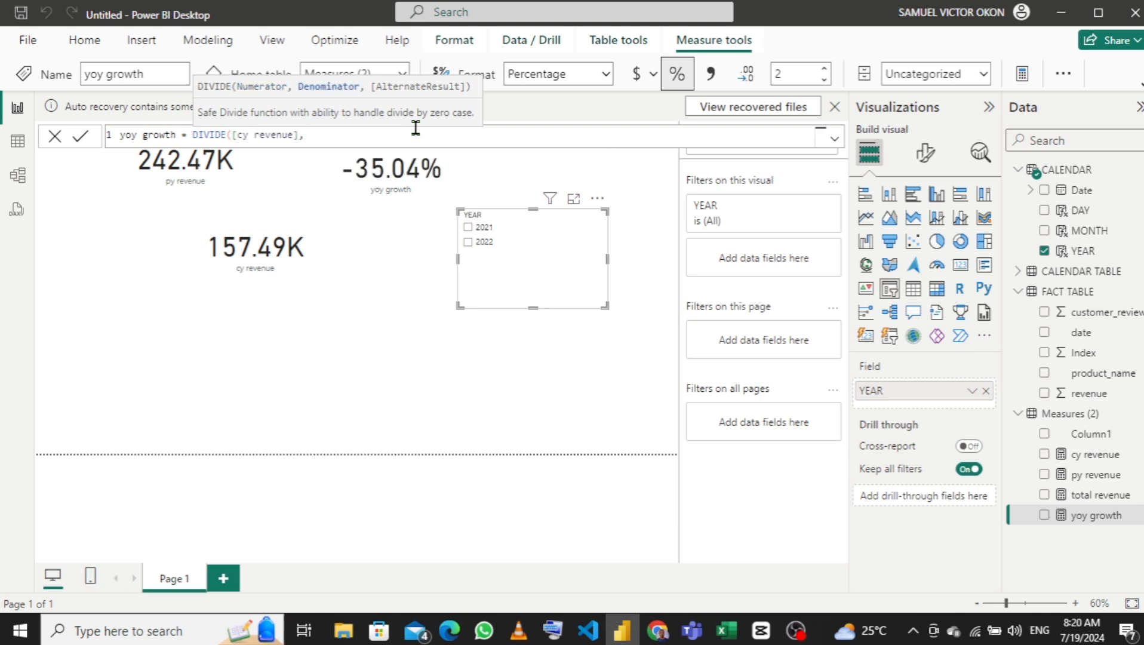
pyautogui.write('[p')
pyautogui.press('Tab')
pyautogui.write(',1')
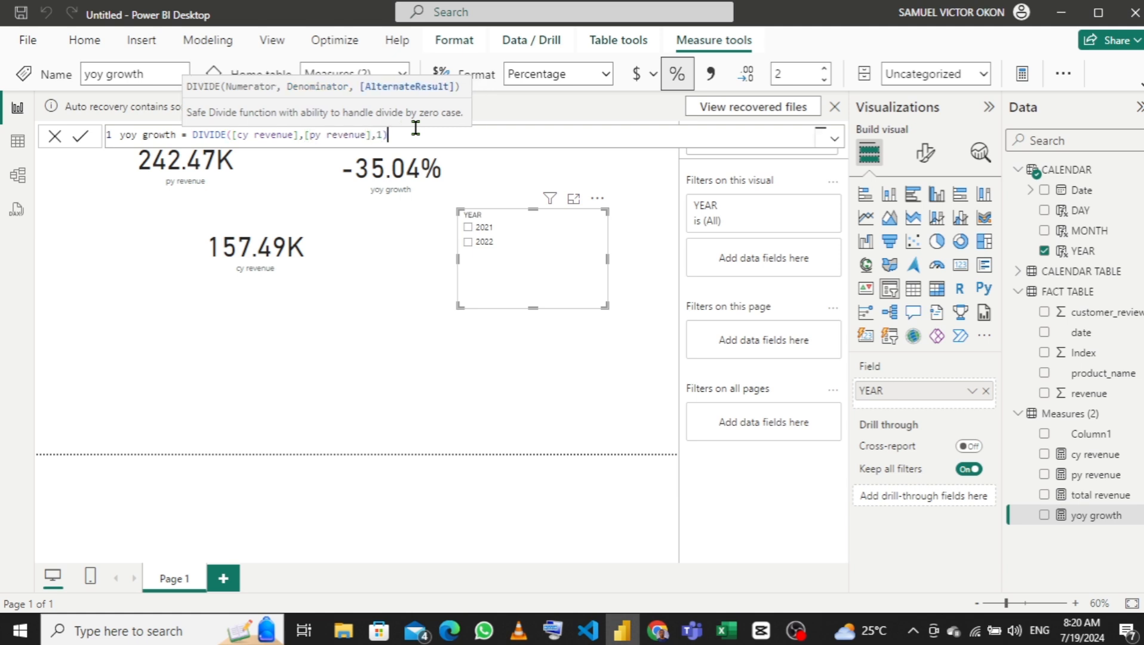
pyautogui.write(')')
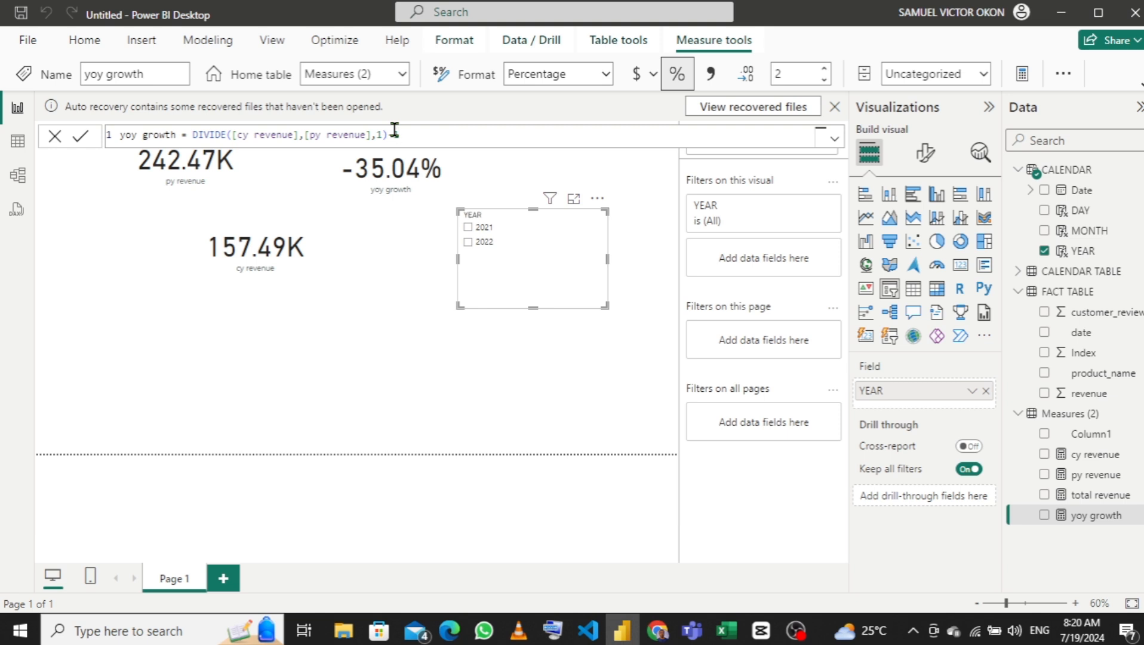
pyautogui.write('-1')
pyautogui.click(567, 314)
# Step: Test the cards with the YEAR slicer by selecting 2022 and 2021 in turn and clearing the selection
pyautogui.click(468, 242)
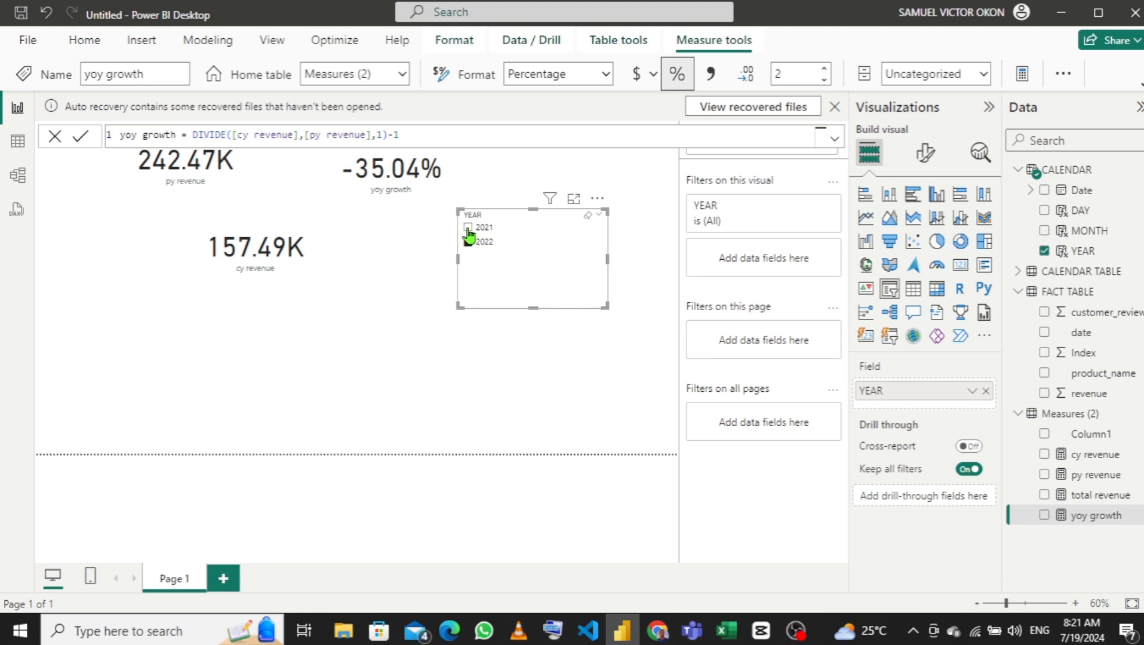
pyautogui.click(468, 231)
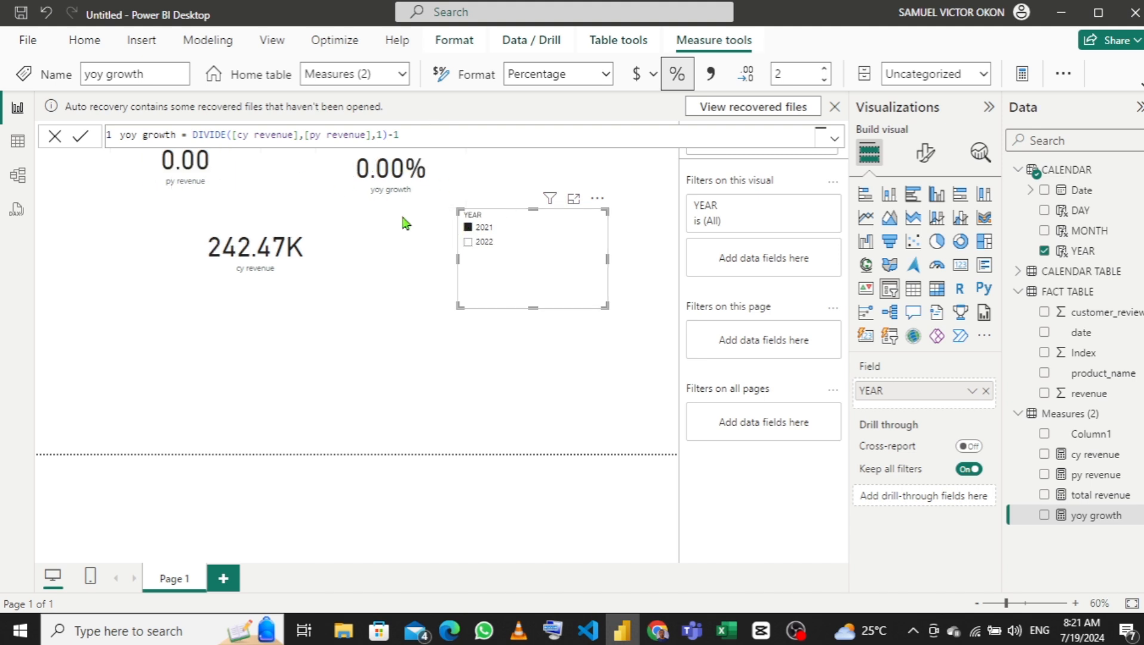
pyautogui.click(469, 229)
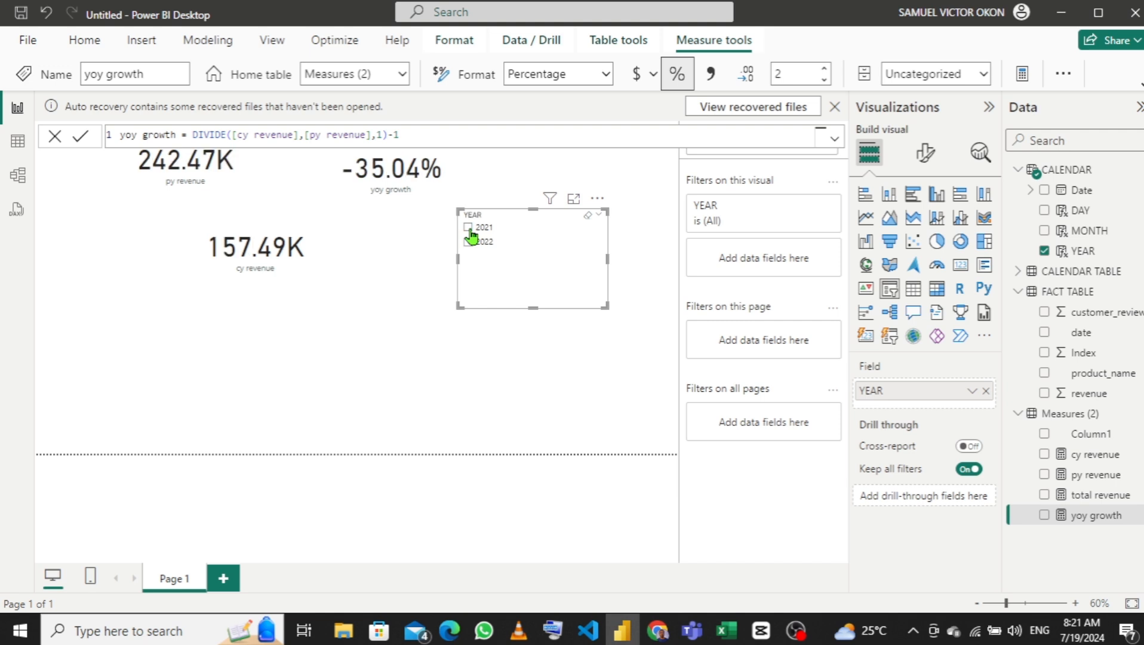